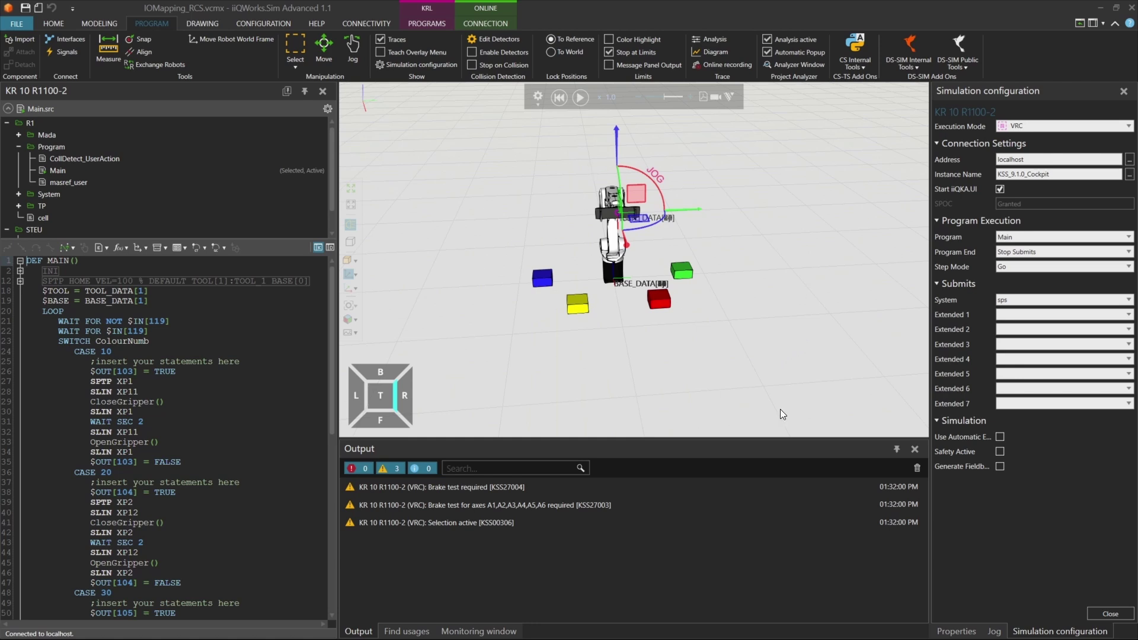
- Expand System in the program tree and open $config.dat in the editor
left_click(19, 194)
double_click(77, 135)
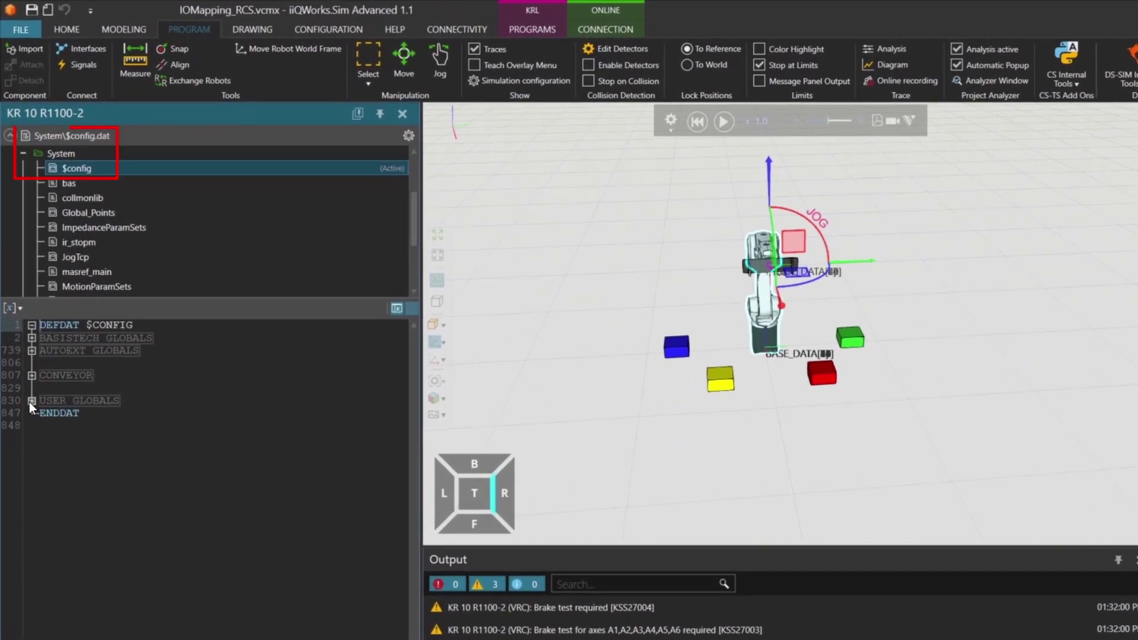
- Expand the USER GLOBALS fold to show ColourNumb declared over $IN[120] to $IN[135]
left_click(29, 400)
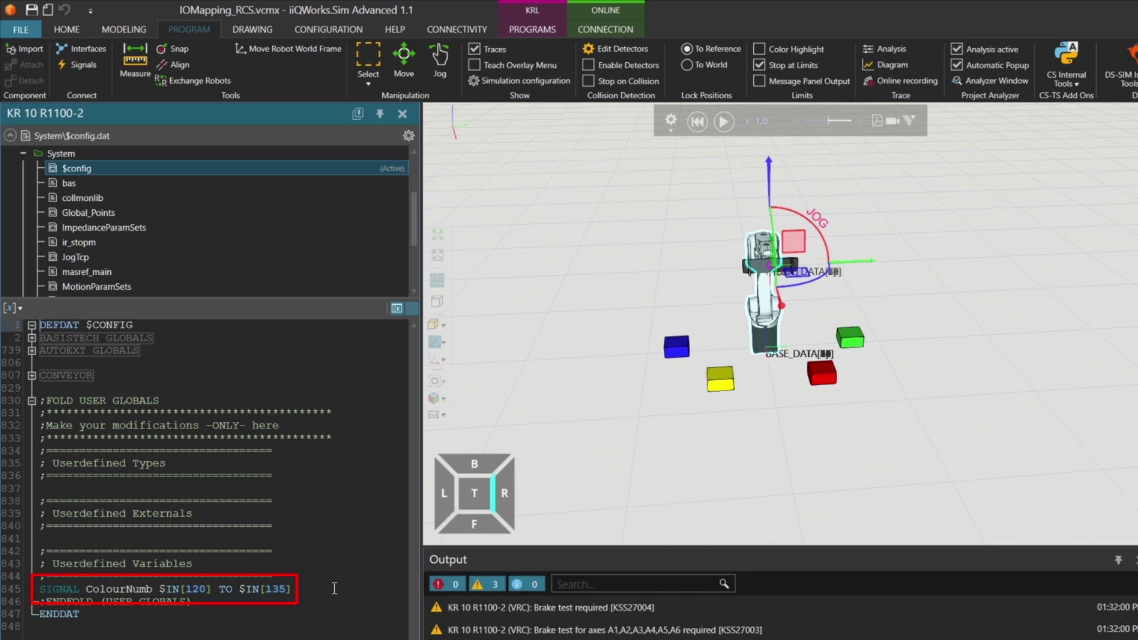
scroll(183, 223, "down", 2)
scroll(126, 234, "up", 4)
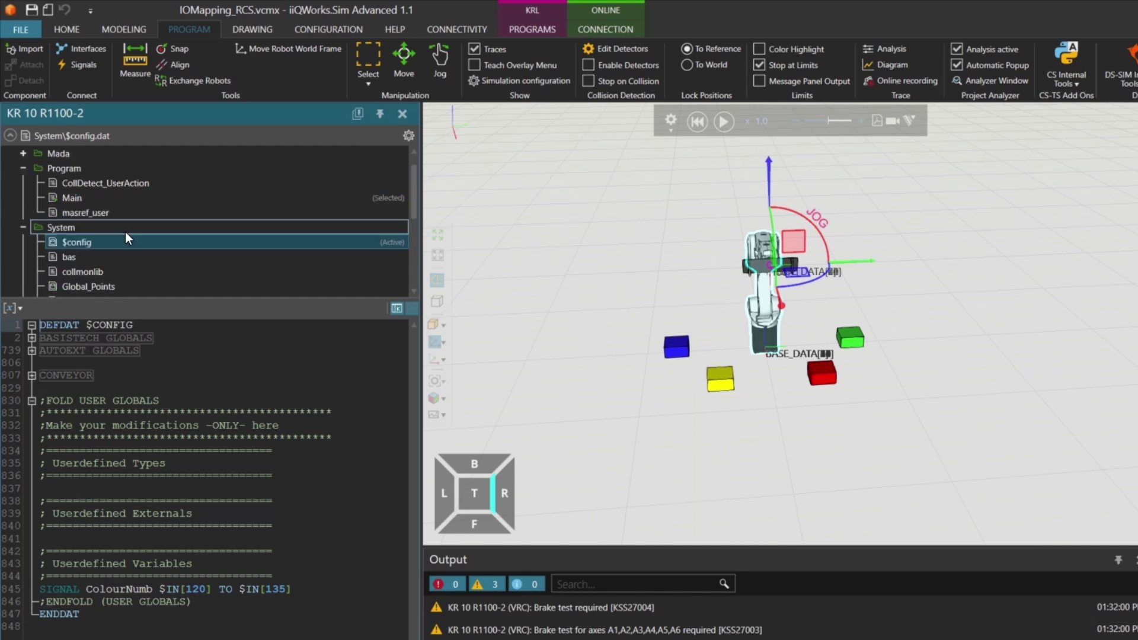
scroll(126, 234, "up", 1)
- Open Main.dat, switch to Main.src and review its SWITCH ColourNumb cases
double_click(116, 208)
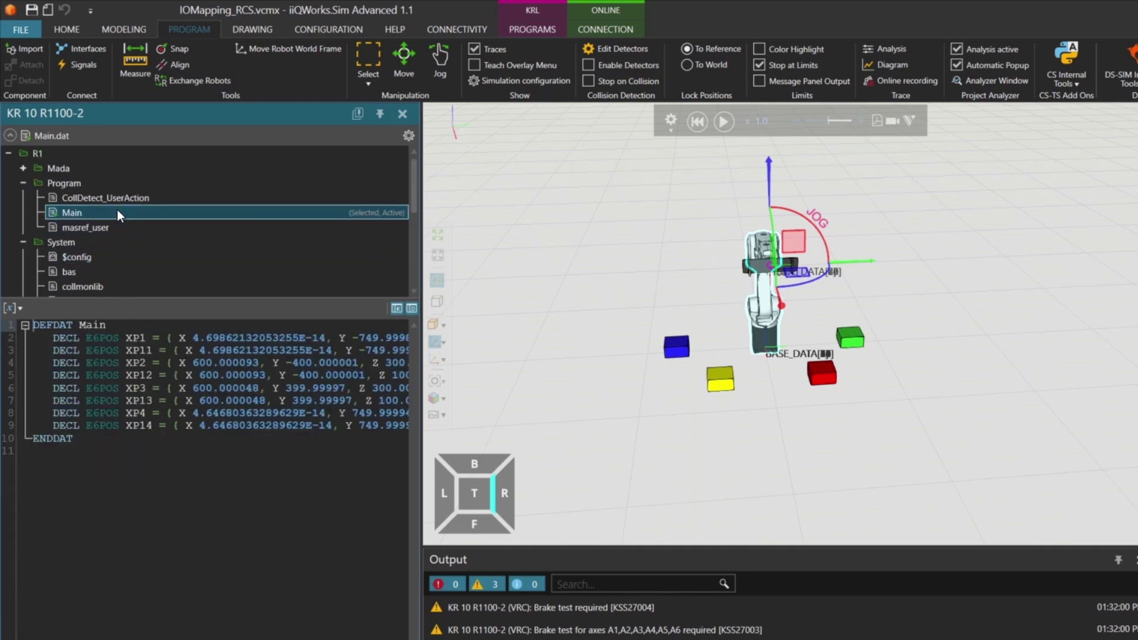
left_click(397, 308)
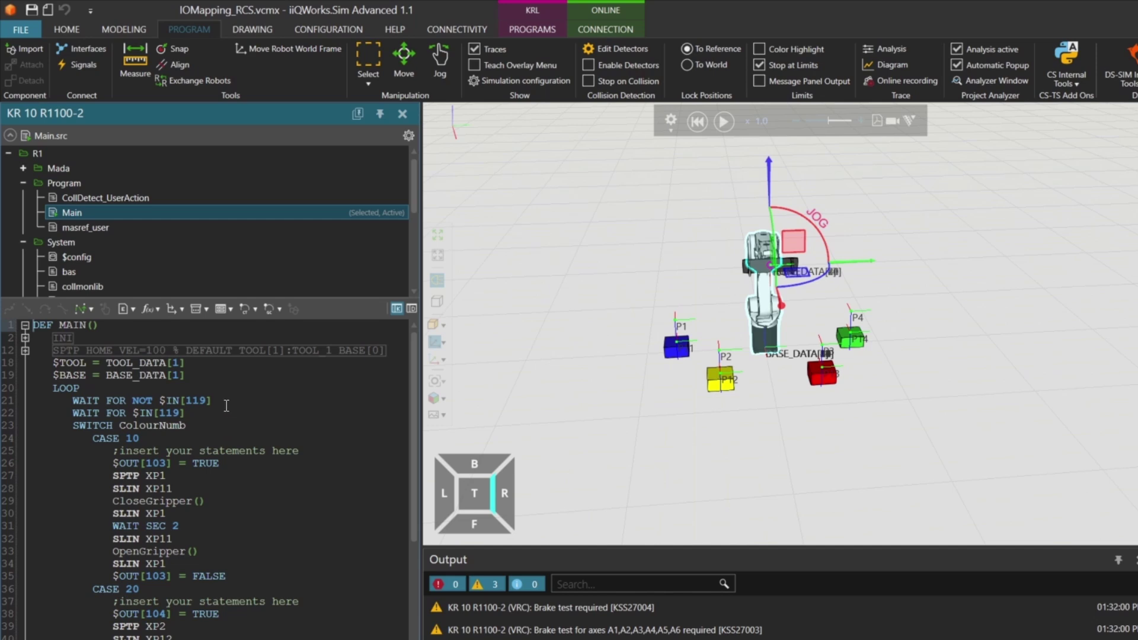
scroll(229, 474, "down", 2)
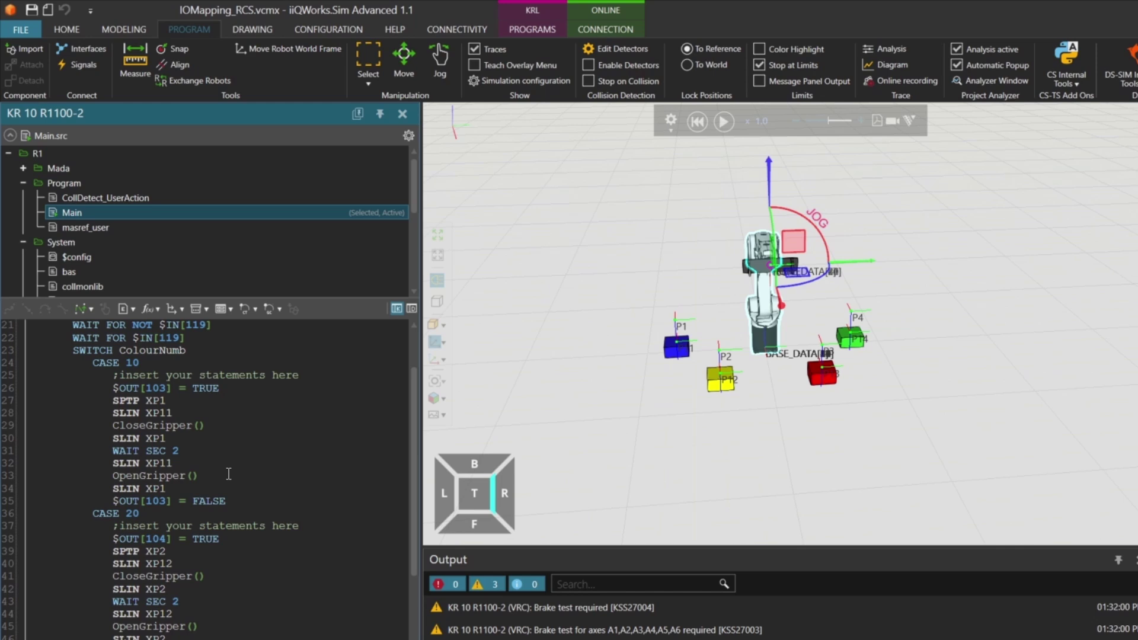
scroll(229, 474, "down", 2)
scroll(234, 462, "up", 5)
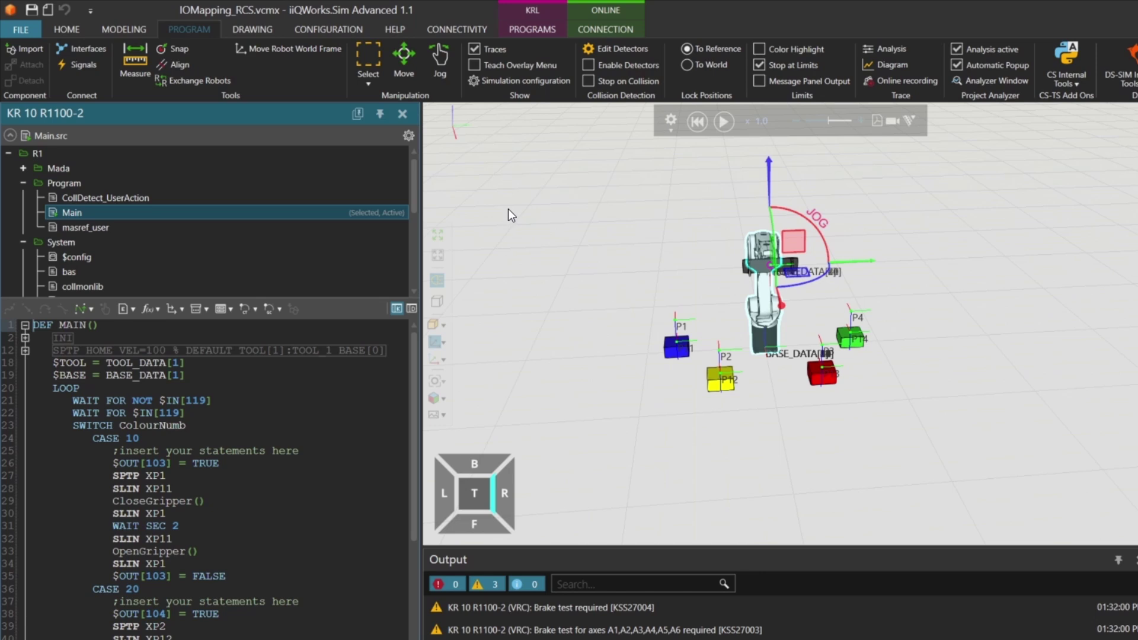
- Show the CONNECTIVITY tab in iiQWorks.Sim and minimise the CODESYS window
left_click(455, 29)
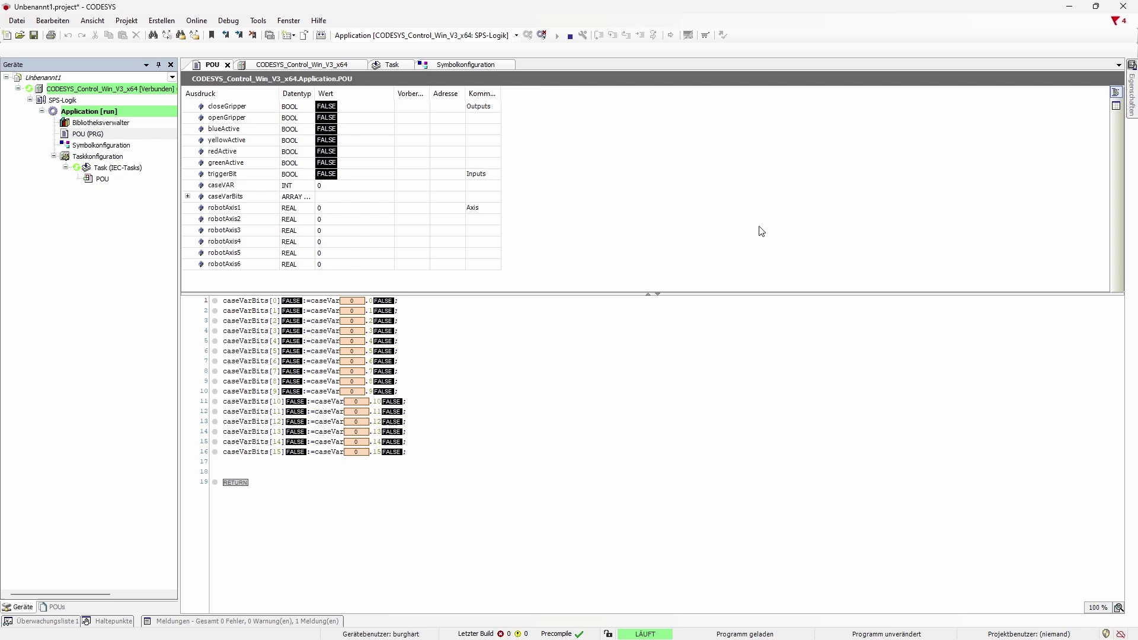
left_click(1069, 6)
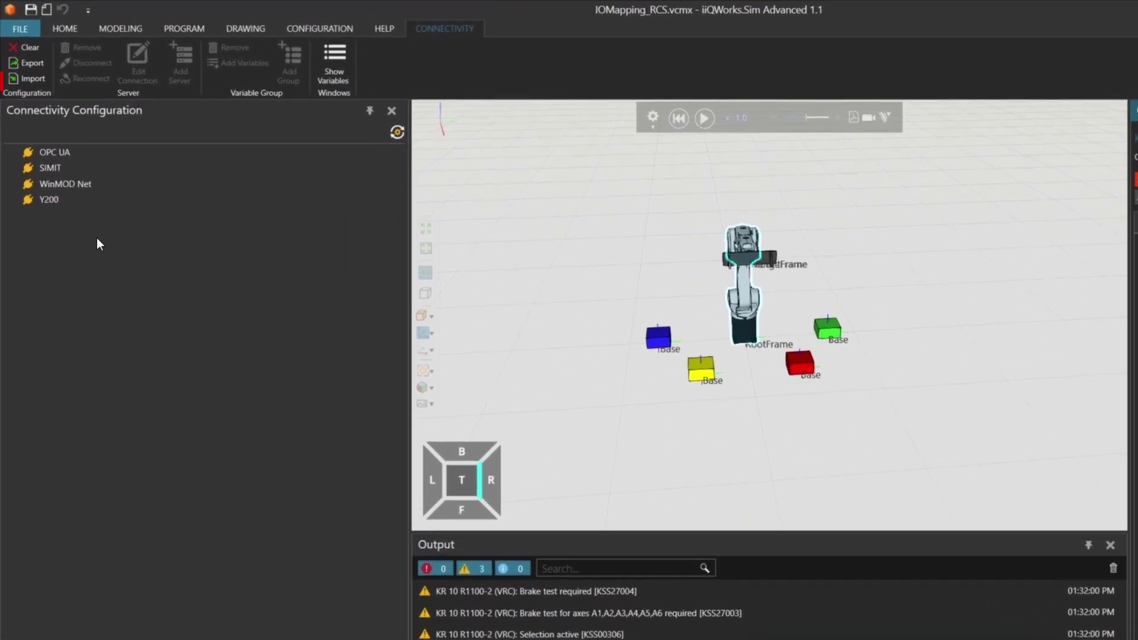
- Import IO_Config.xml from Imports_Exports and connect its OPC UA server at opc.tcp://localhost:4845
left_click(34, 81)
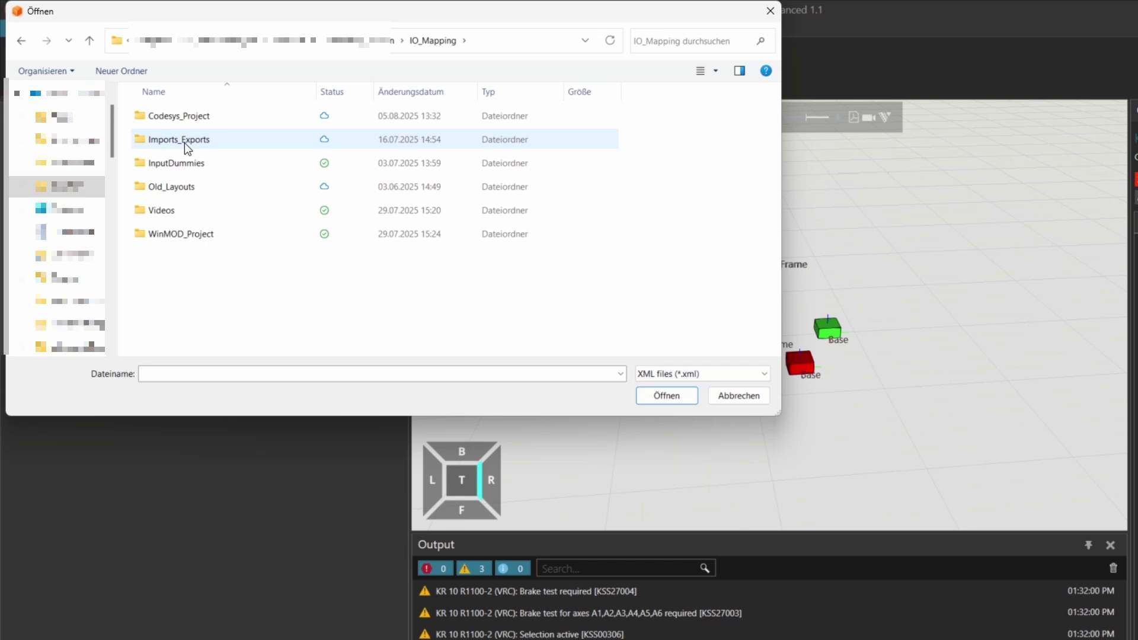
double_click(184, 143)
left_click(182, 142)
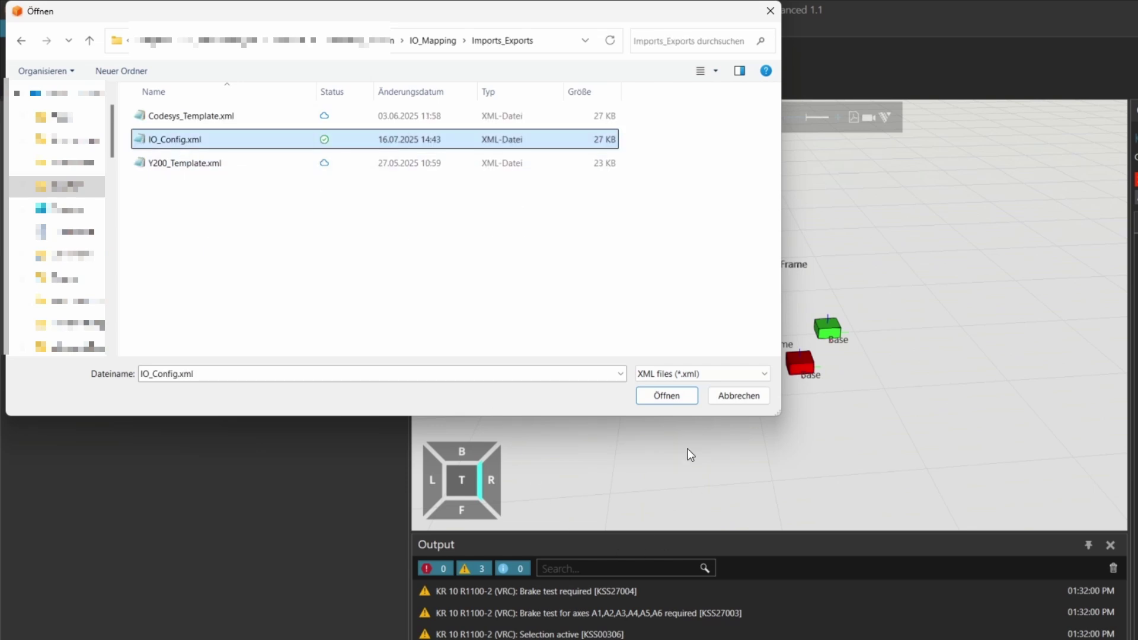
left_click(668, 395)
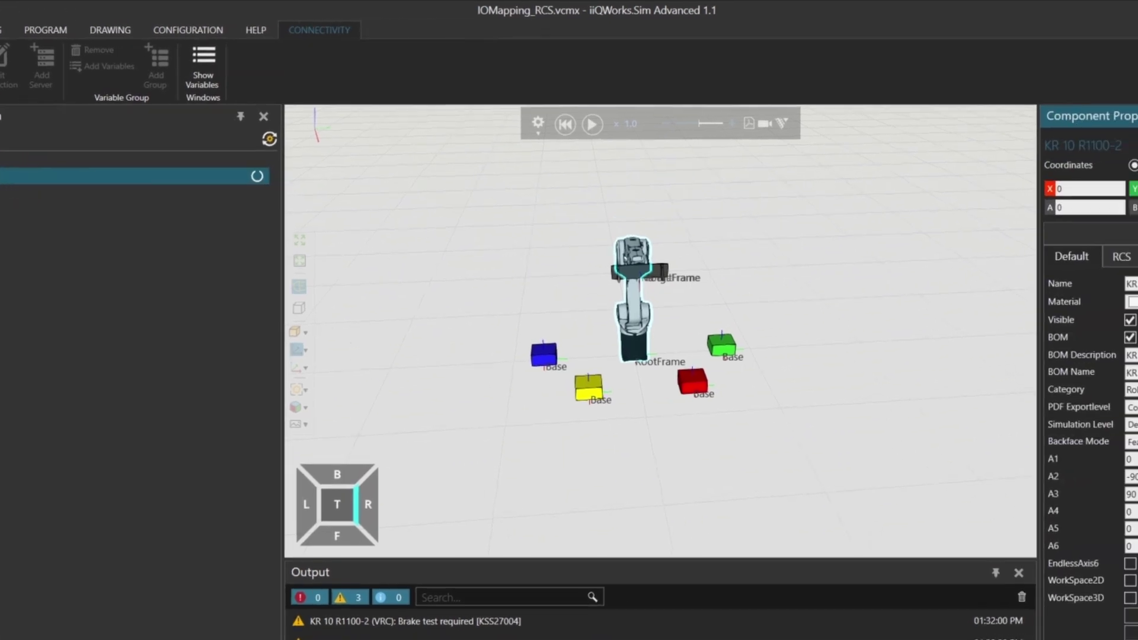
left_click(136, 175)
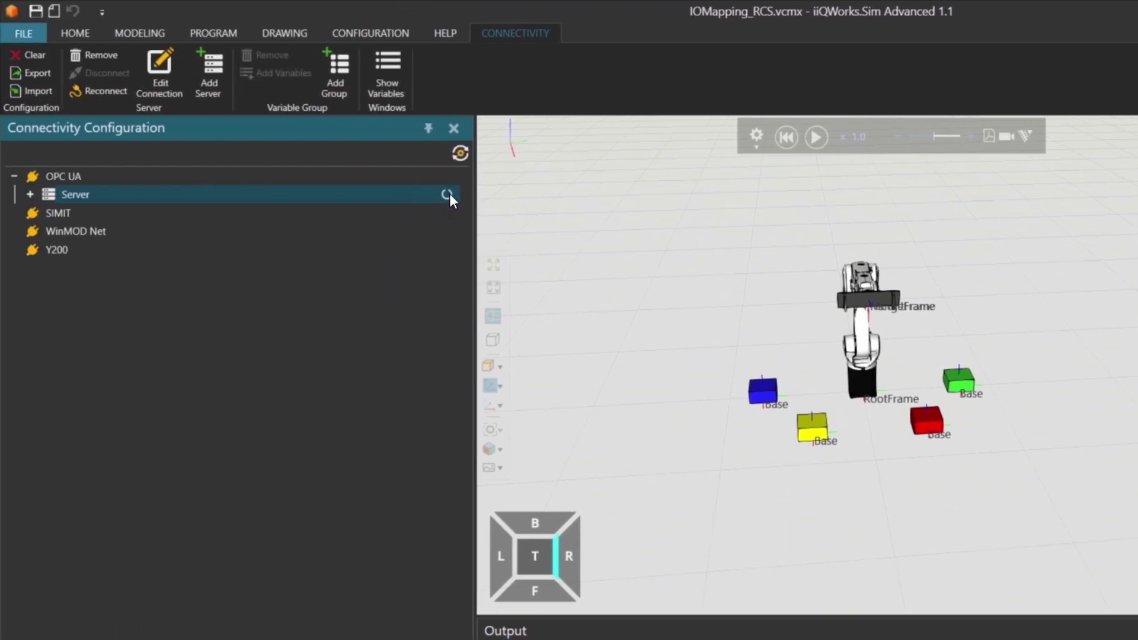
left_click(448, 194)
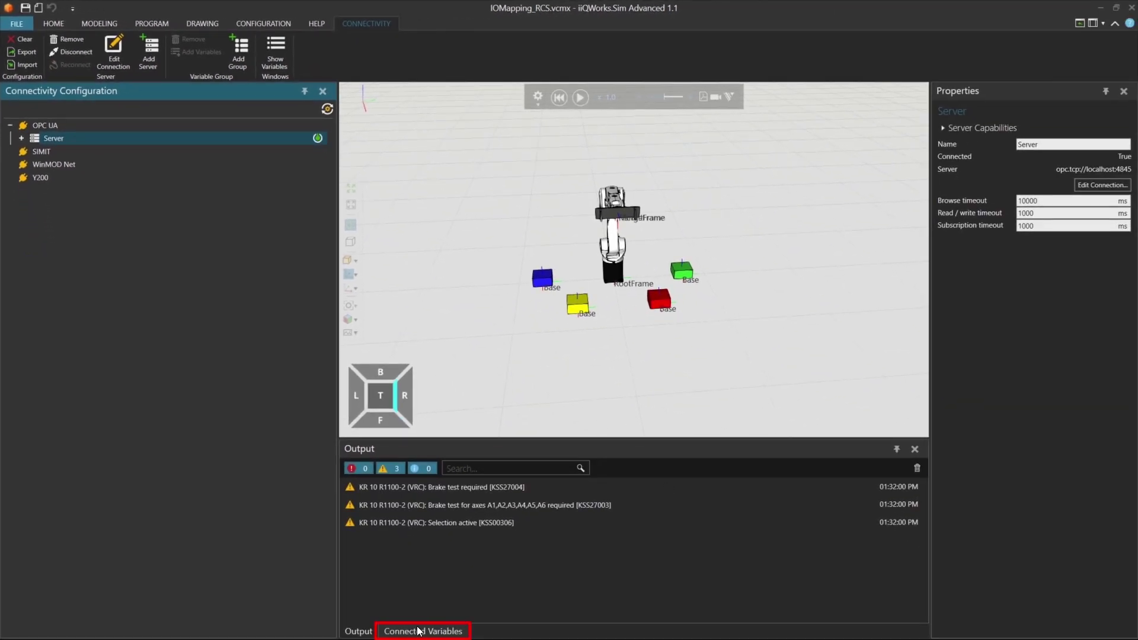
- Show an enlarged Connected Variables panel with Server and Simulation to server expanded, selecting yellowActive
left_click(423, 632)
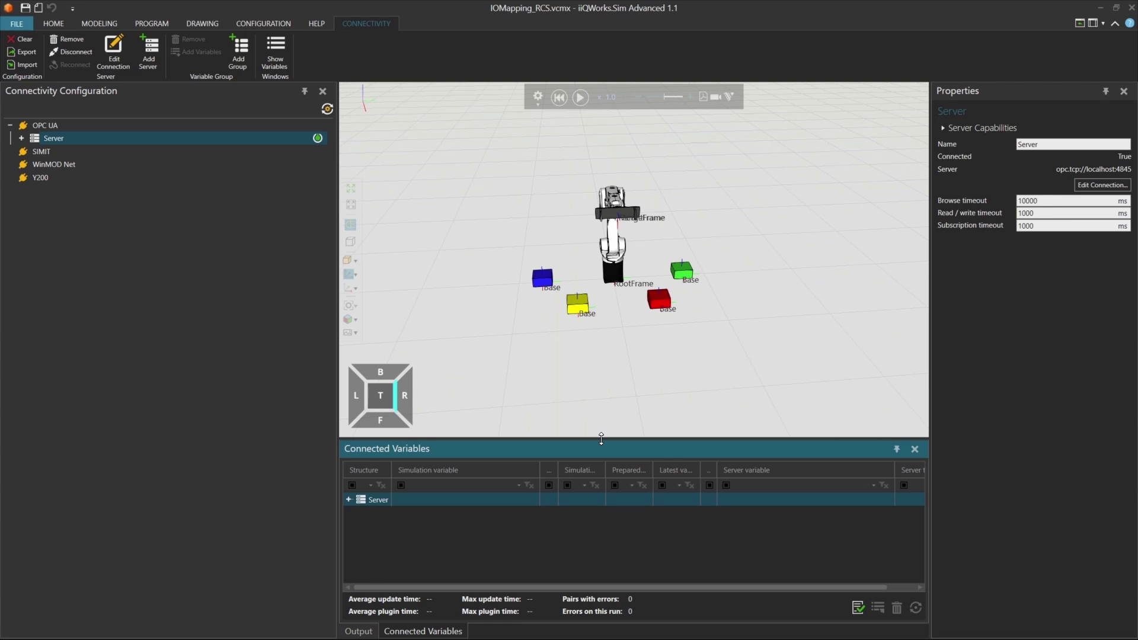
left_click_drag(602, 438, 607, 346)
left_click(348, 408)
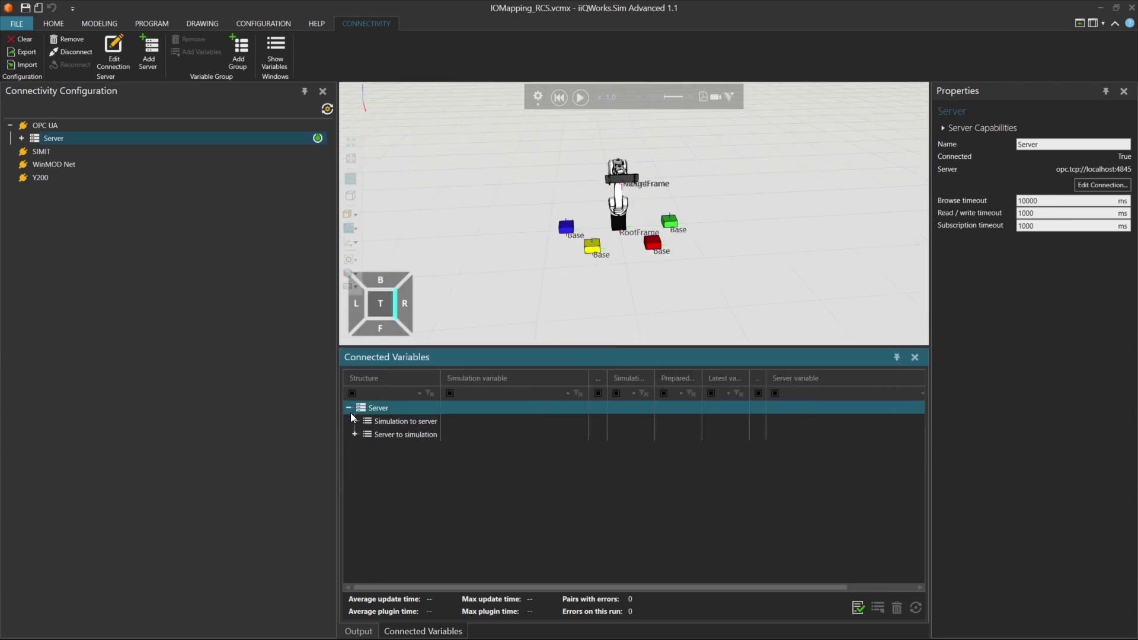
left_click(355, 421)
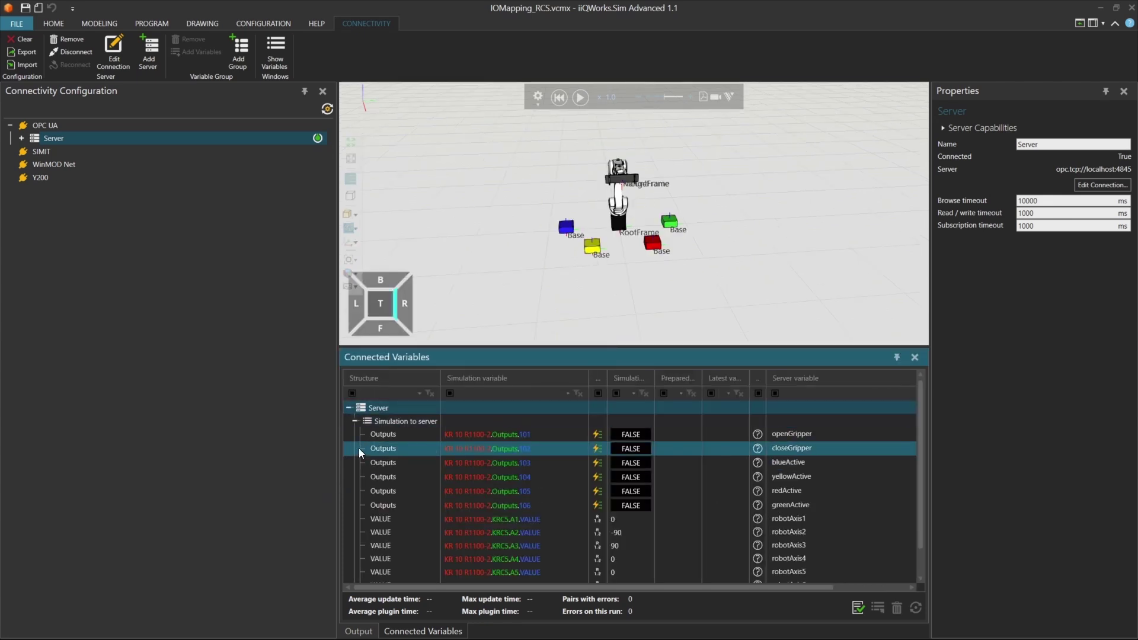
scroll(360, 448, "down", 1)
left_click(364, 448)
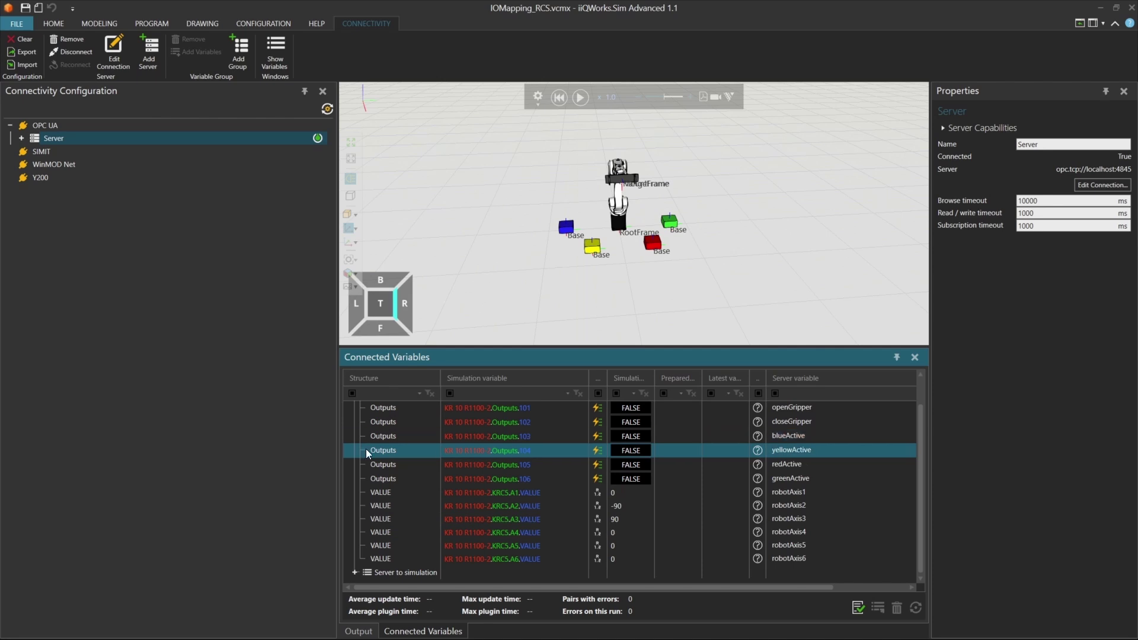
- Expand Server to simulation and inspect the caseVarBits[0] and triggerBit input mappings
left_click(362, 570)
left_click(354, 572)
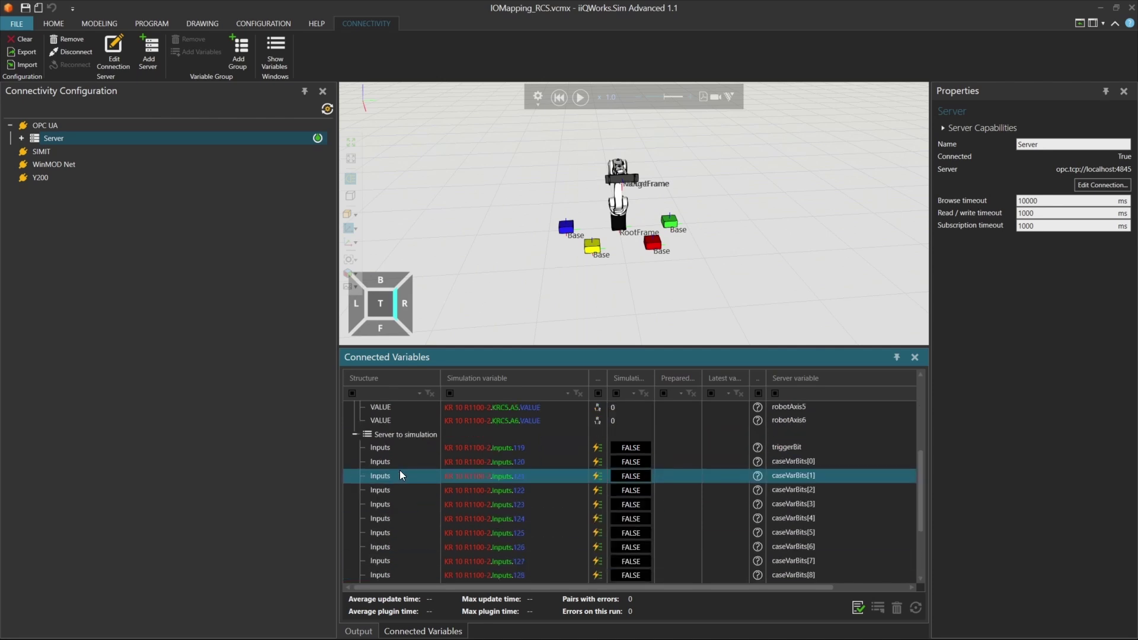
left_click(413, 460)
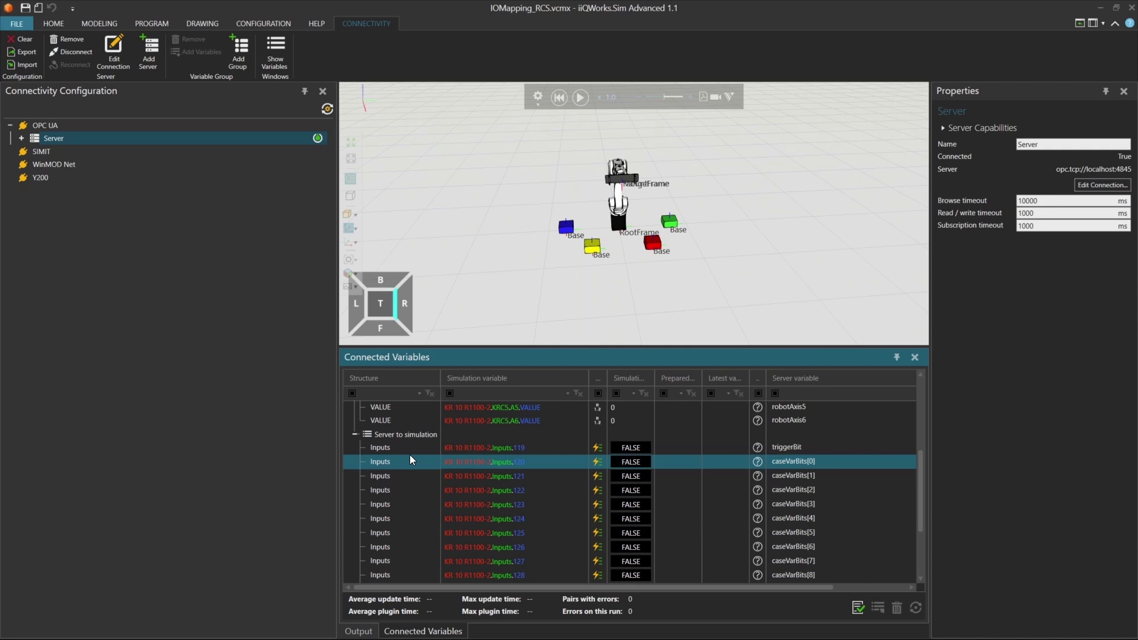
left_click(408, 442)
scroll(408, 442, "down", 1)
key("Down")
key("Down")
key("Down")
key("Down")
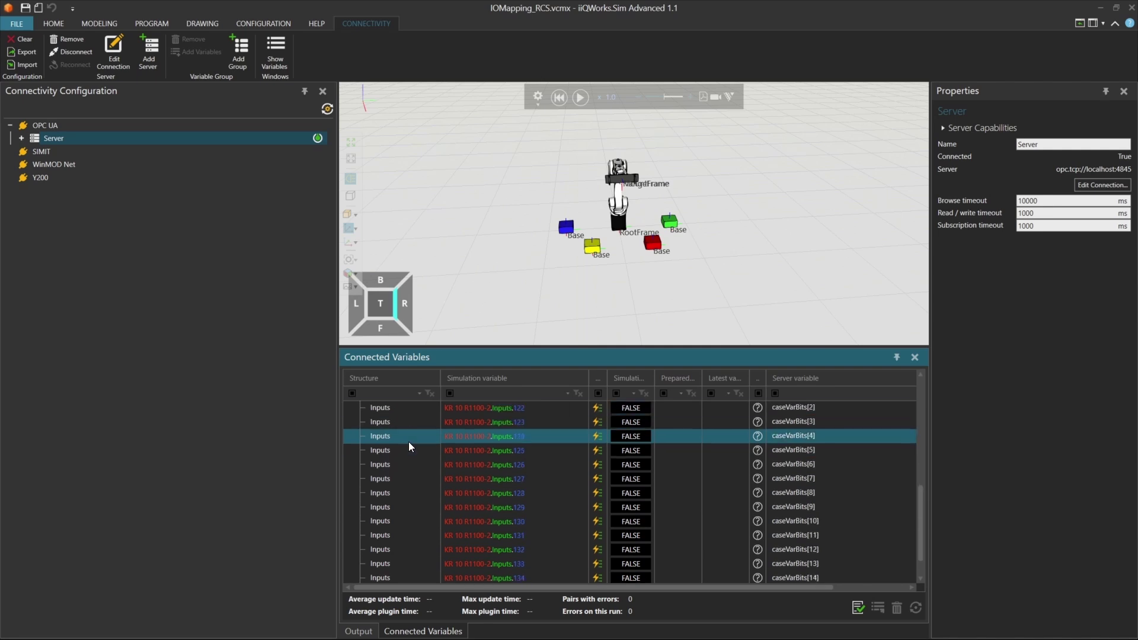
- Set the simulation configuration to Local execution with RCS local mode and start playback
left_click(153, 24)
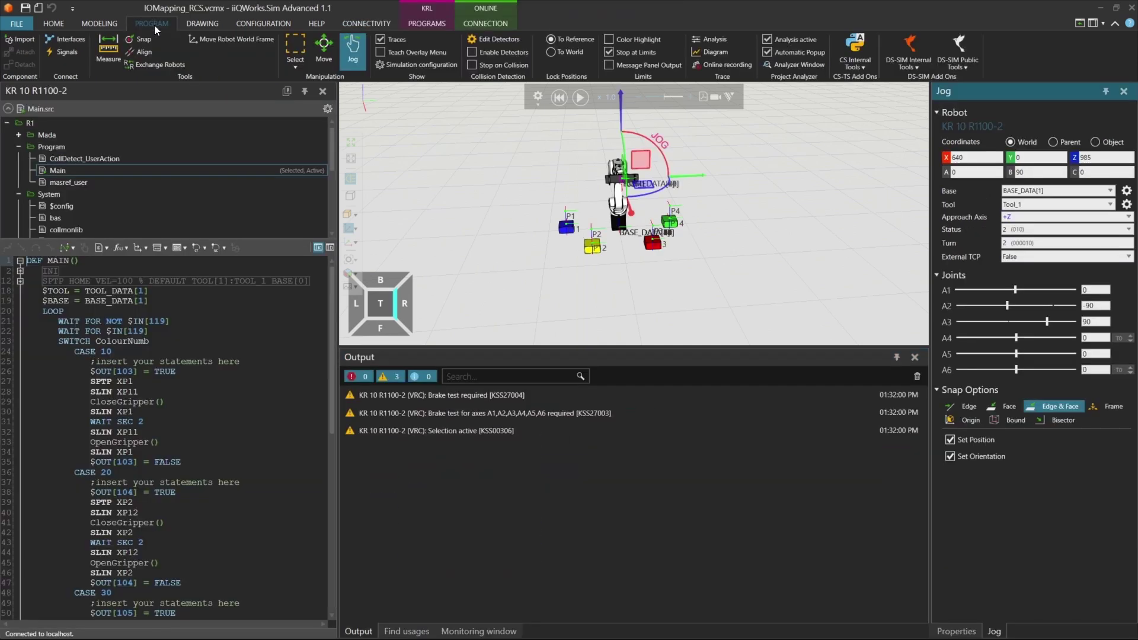
left_click(327, 109)
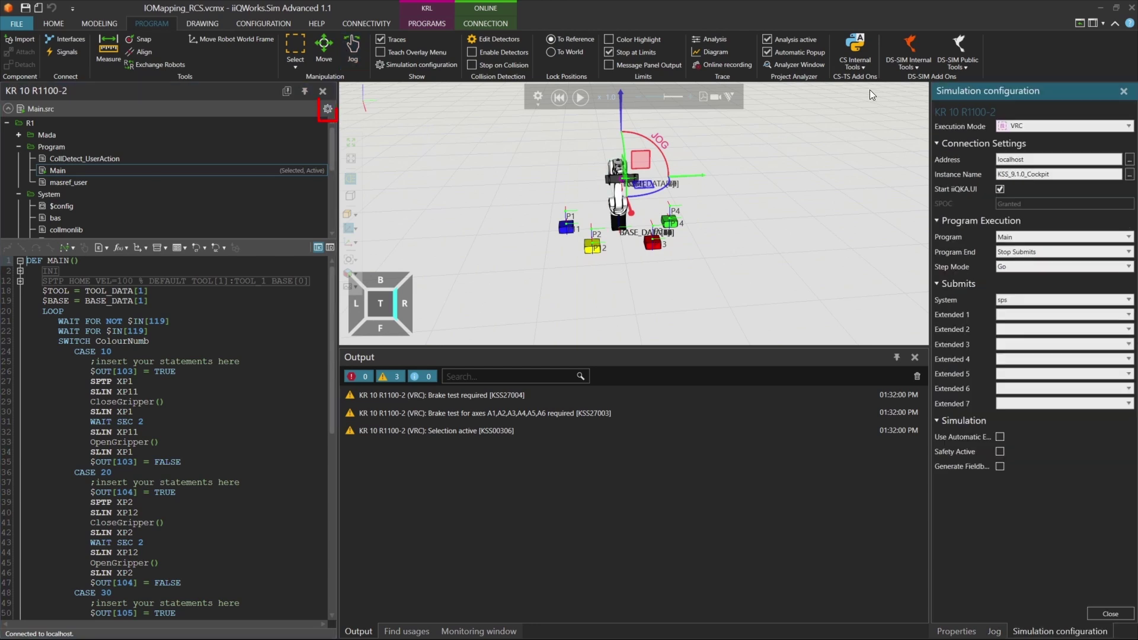
left_click(1045, 123)
left_click(1009, 168)
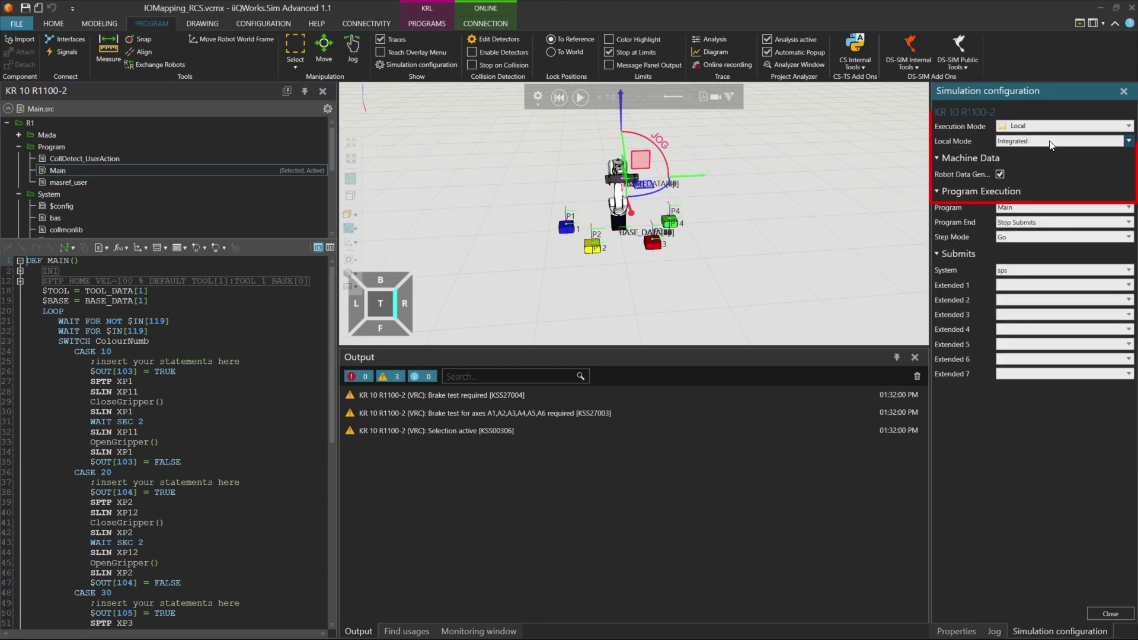
left_click(1043, 141)
left_click(1036, 153)
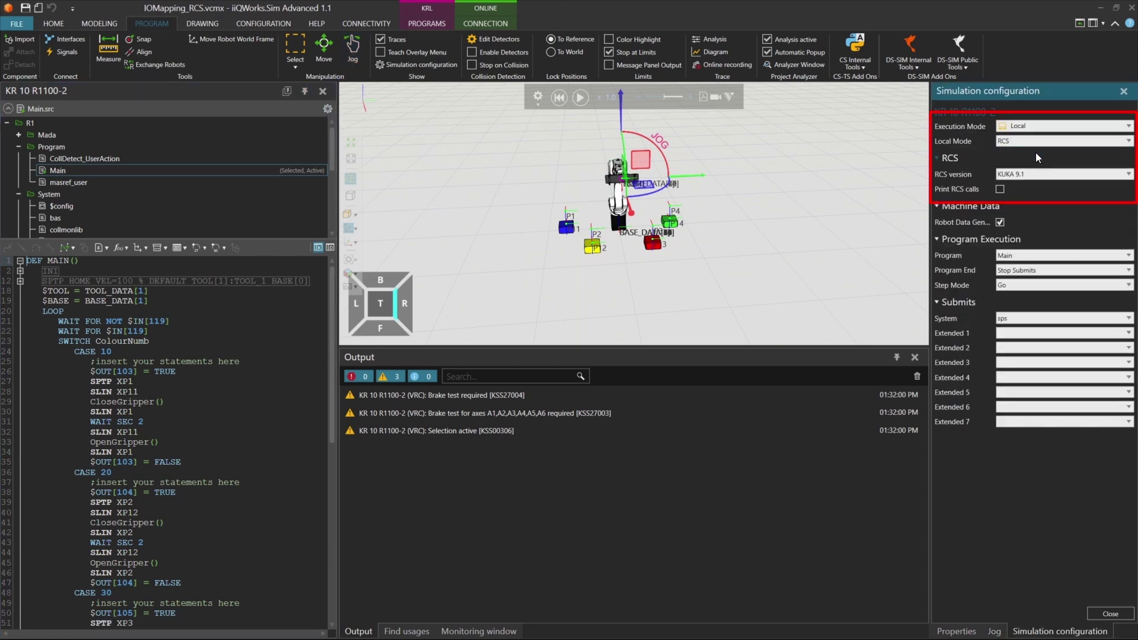
left_click(579, 98)
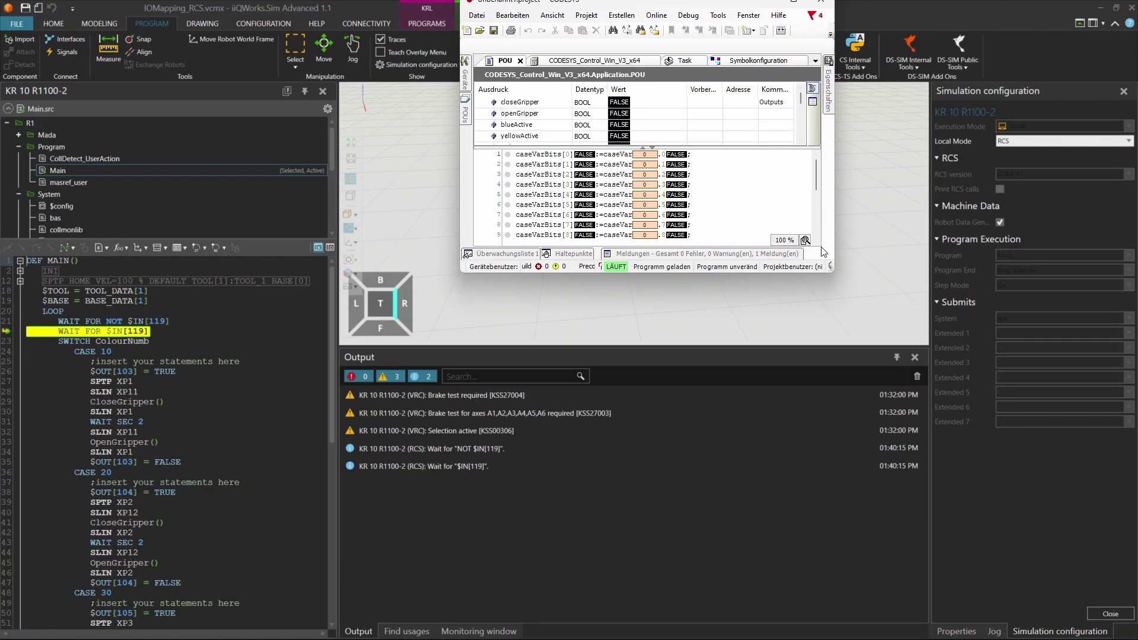
- Enlarge and reposition the CODESYS window, then write TRUE to triggerBit
left_click_drag(833, 272, 1047, 314)
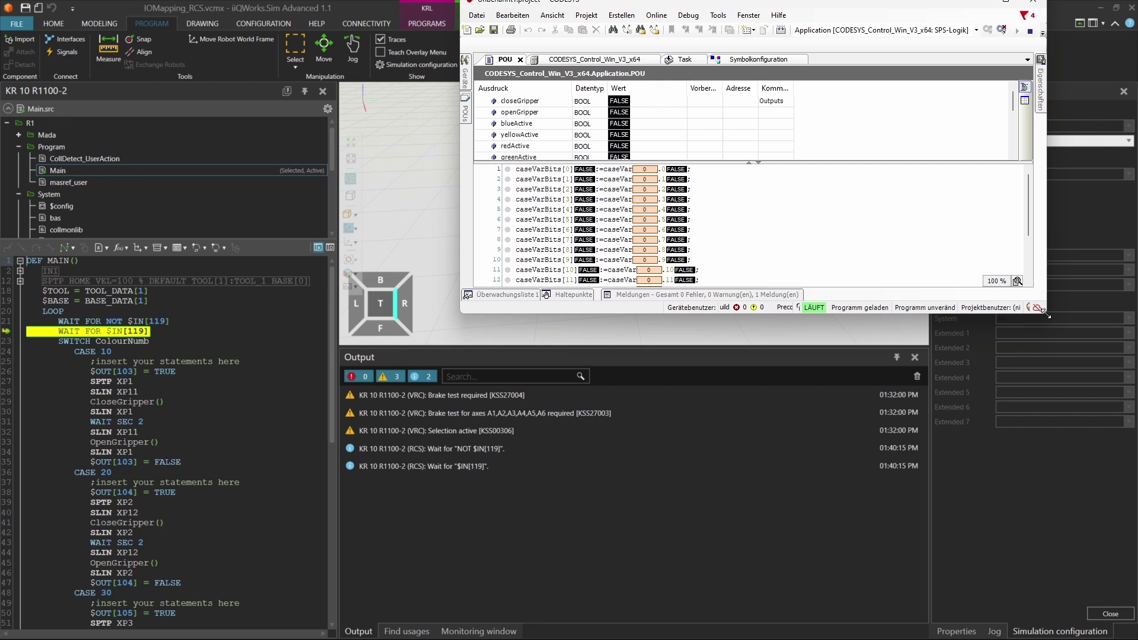
left_click(763, 171)
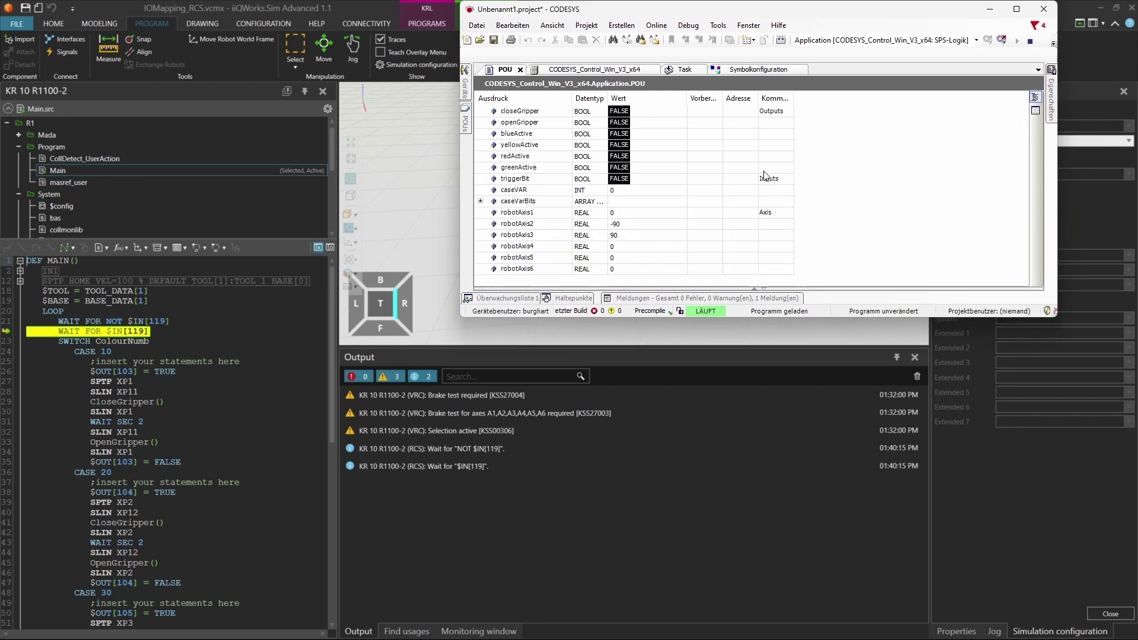
left_click_drag(802, 11, 917, 300)
left_click(824, 474)
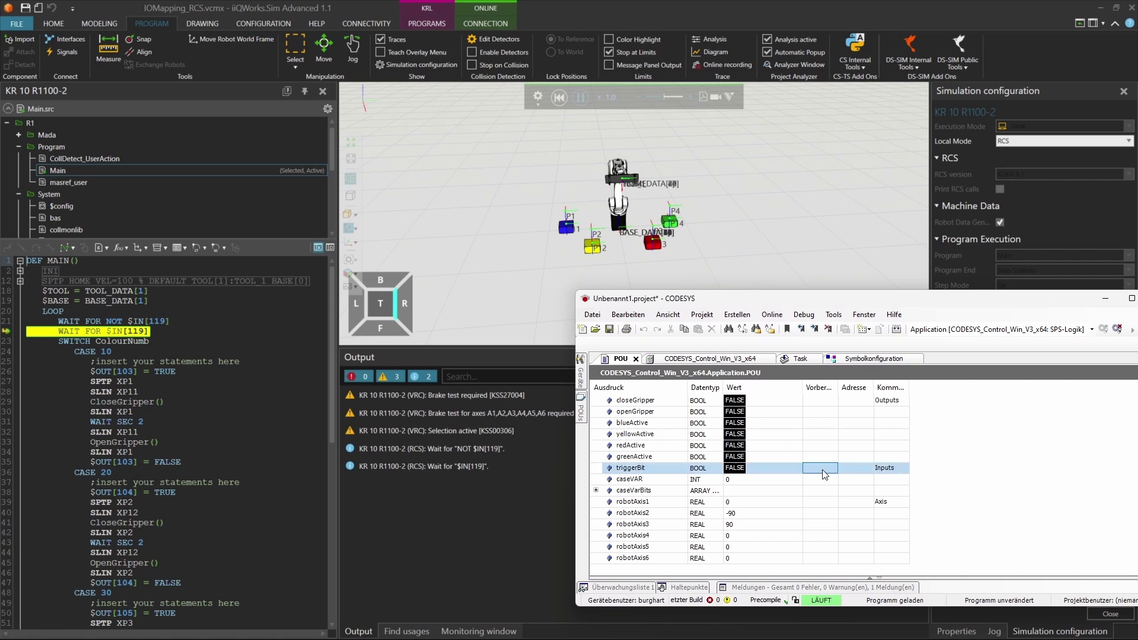
left_click(824, 474)
right_click(830, 472)
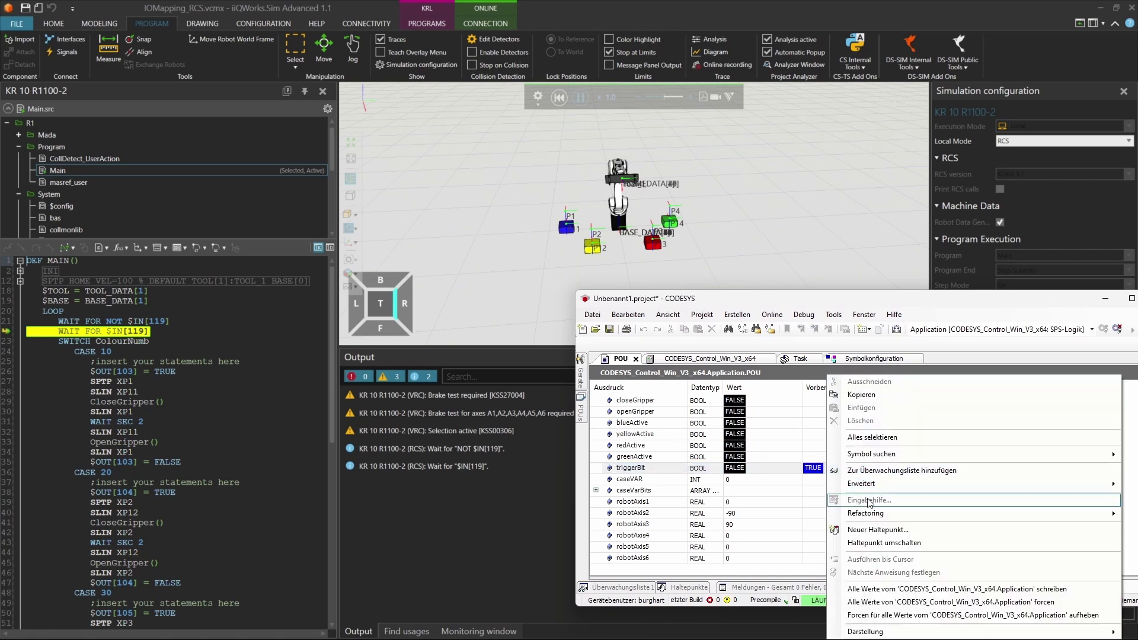
left_click(927, 588)
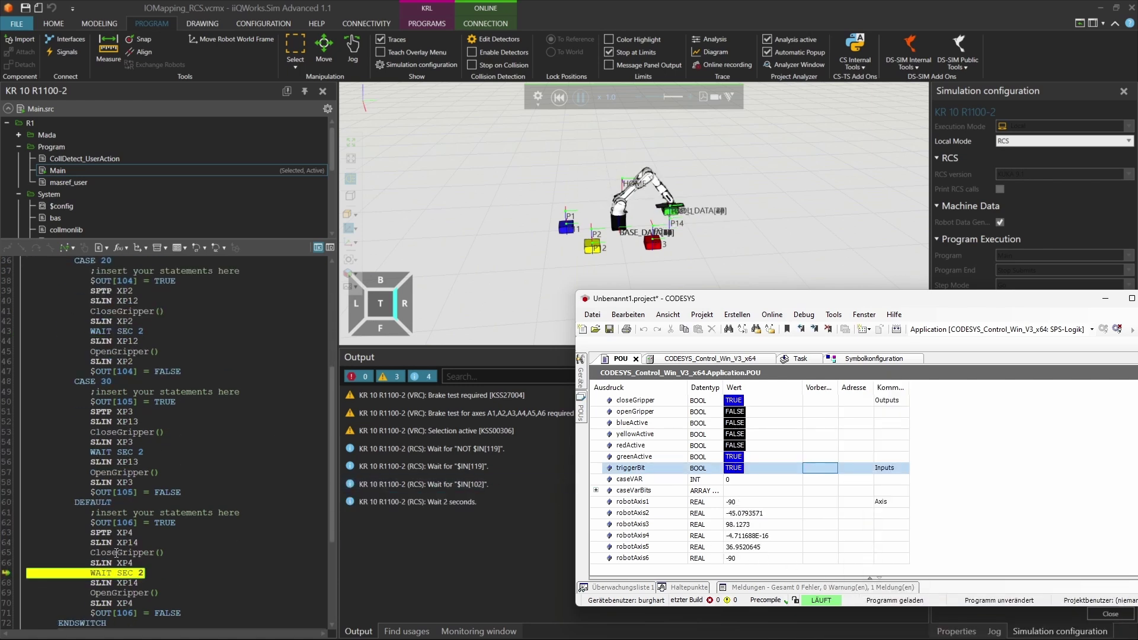
- Write FALSE to triggerBit with 'Alle Werte schreiben' and reset the simulation
mouse_move(132, 533)
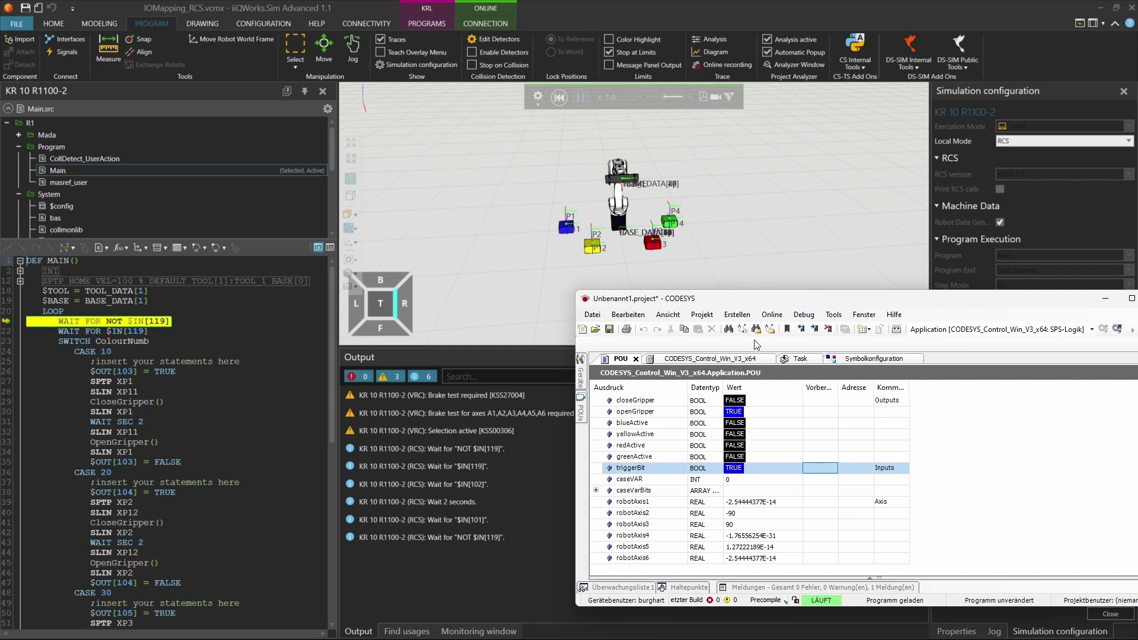
left_click(820, 468)
right_click(827, 471)
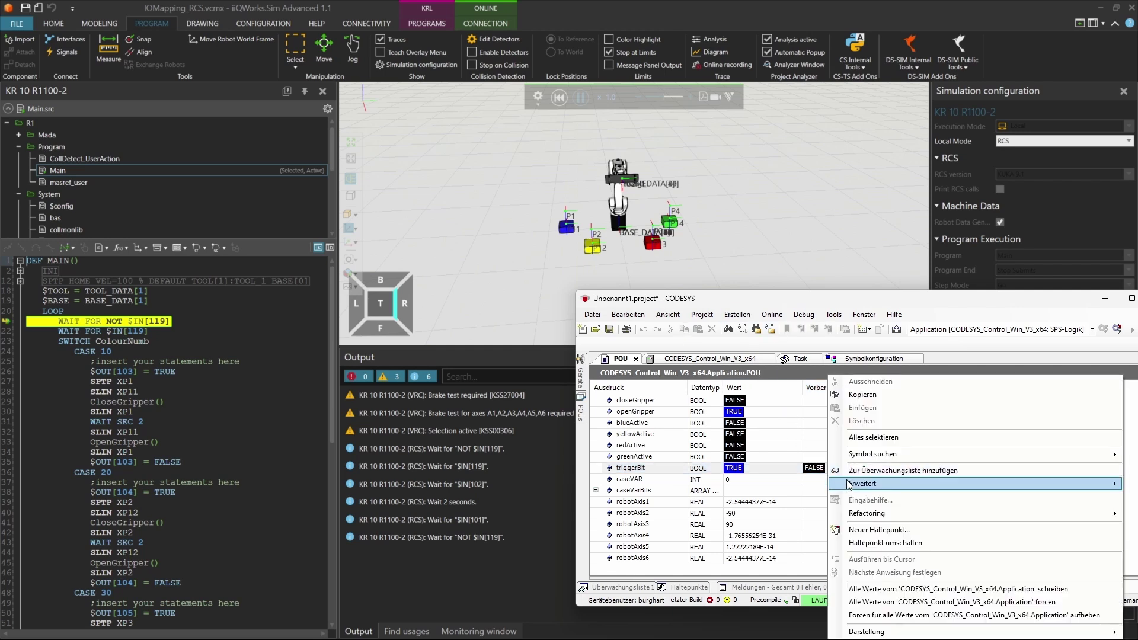
left_click(910, 589)
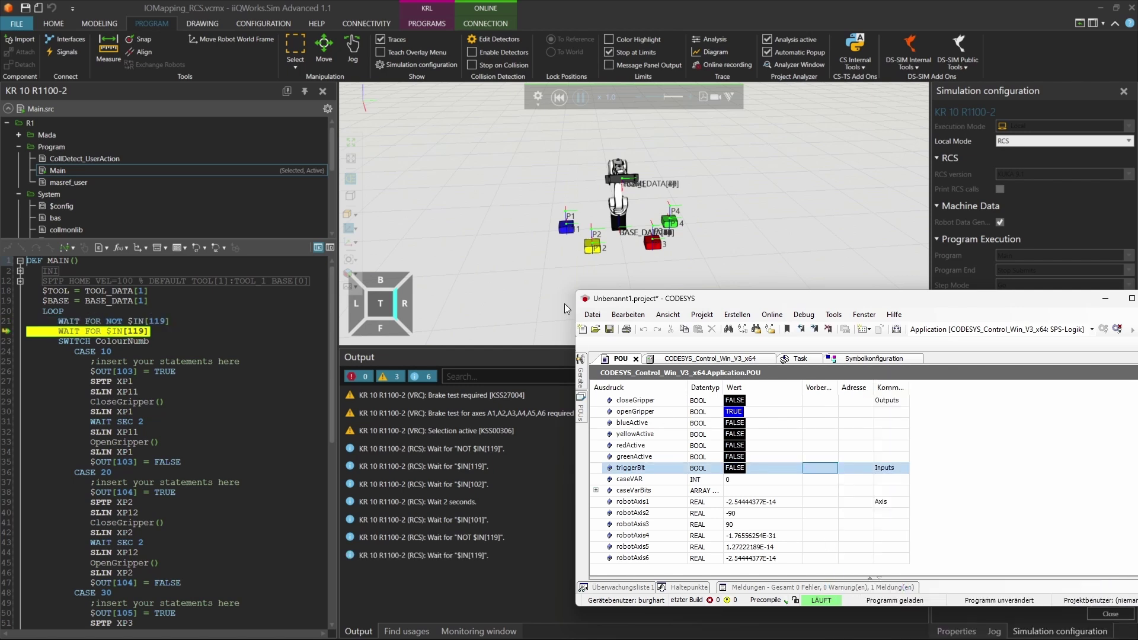
left_click(561, 101)
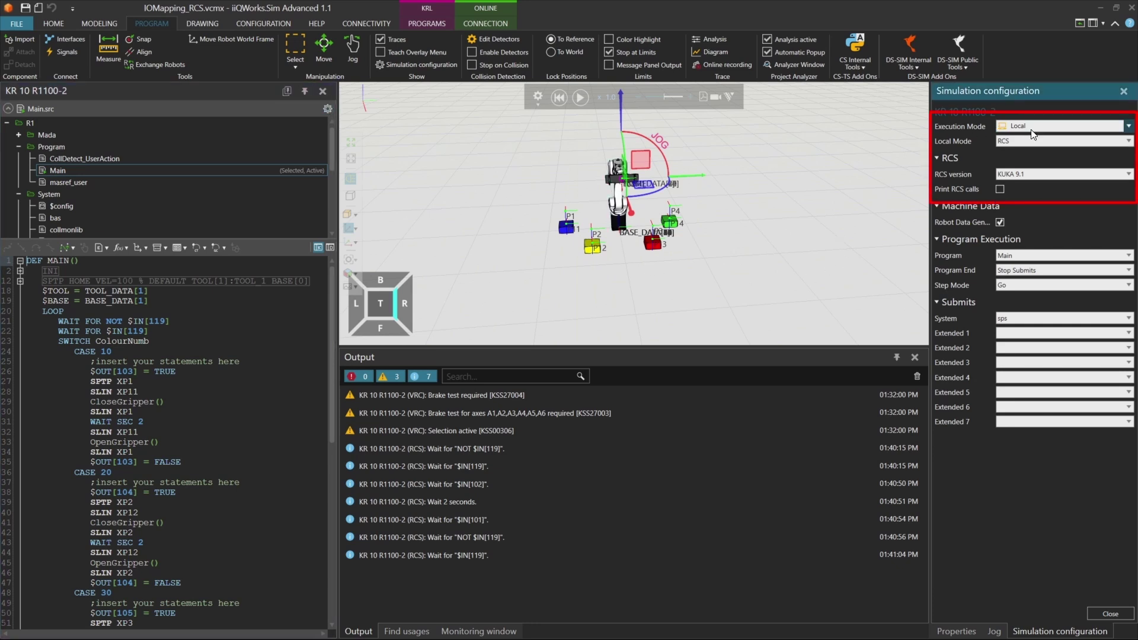
- Switch the KrlExecutor execution mode to VRC in Component Properties
left_click(956, 631)
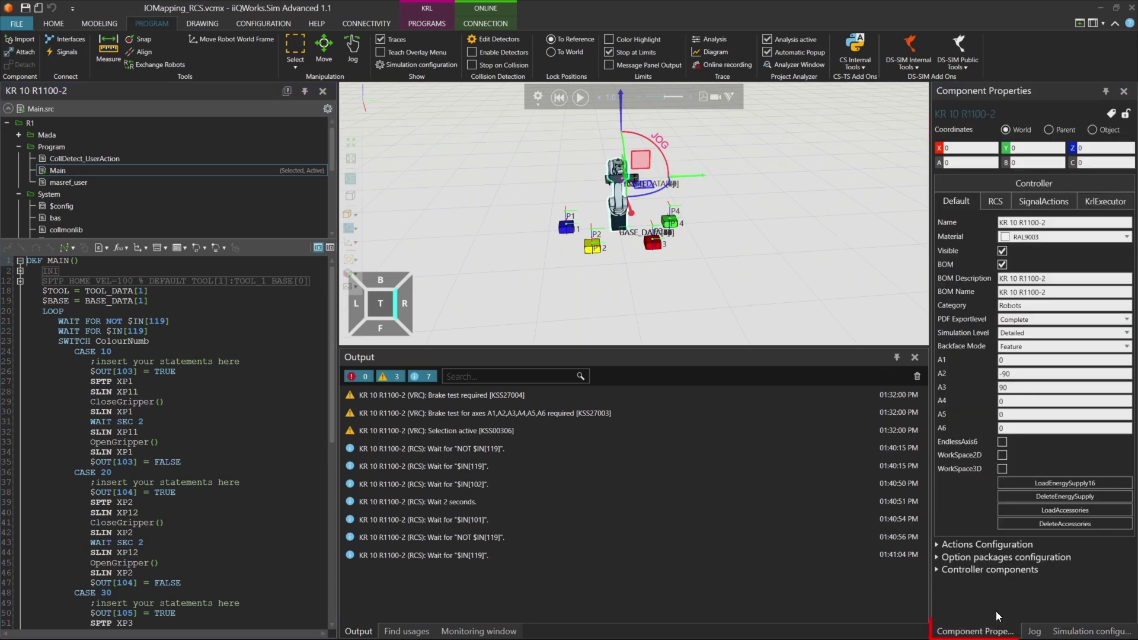
left_click(1100, 203)
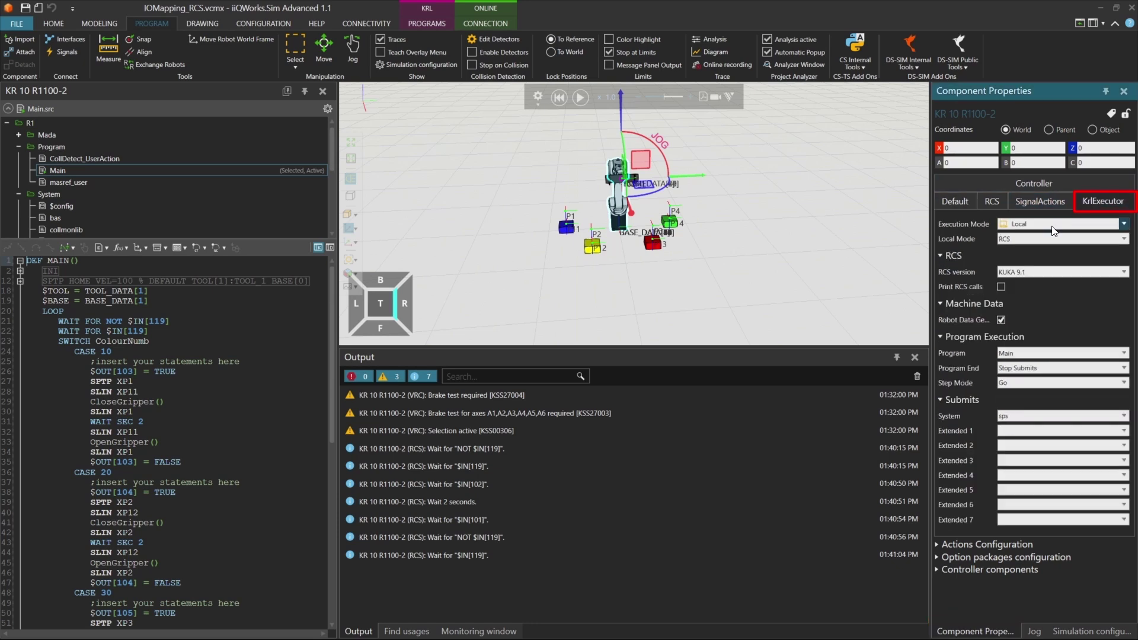
left_click(1053, 231)
left_click(1029, 286)
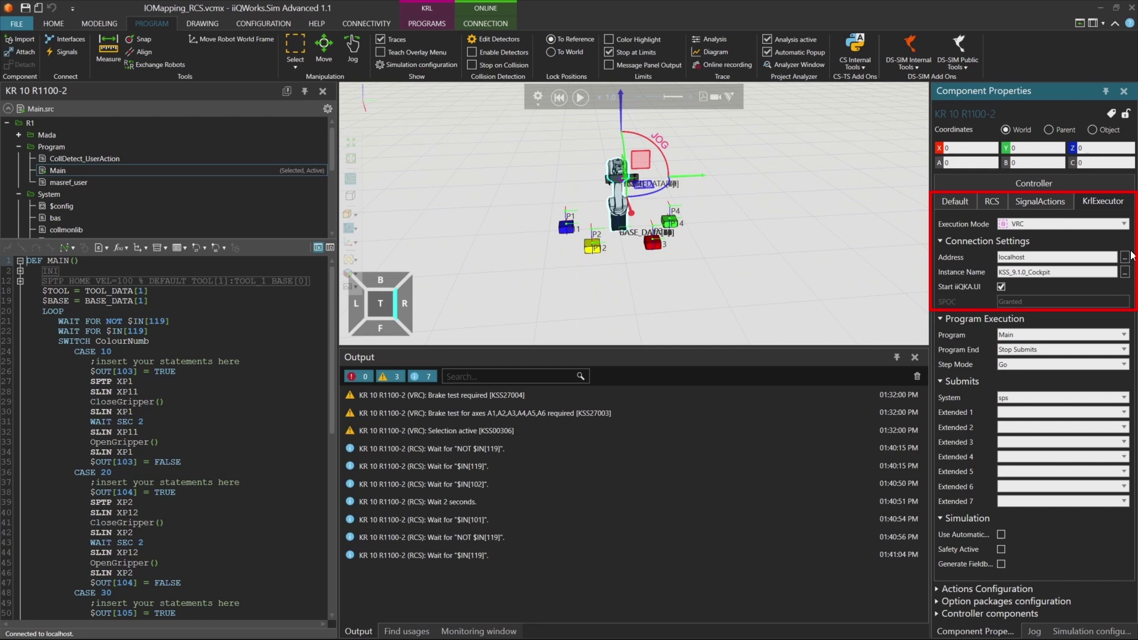
- Set the VRC address to the local PC and instance to KSS_9.1.0_Cockpit, then review option packages
left_click(1124, 257)
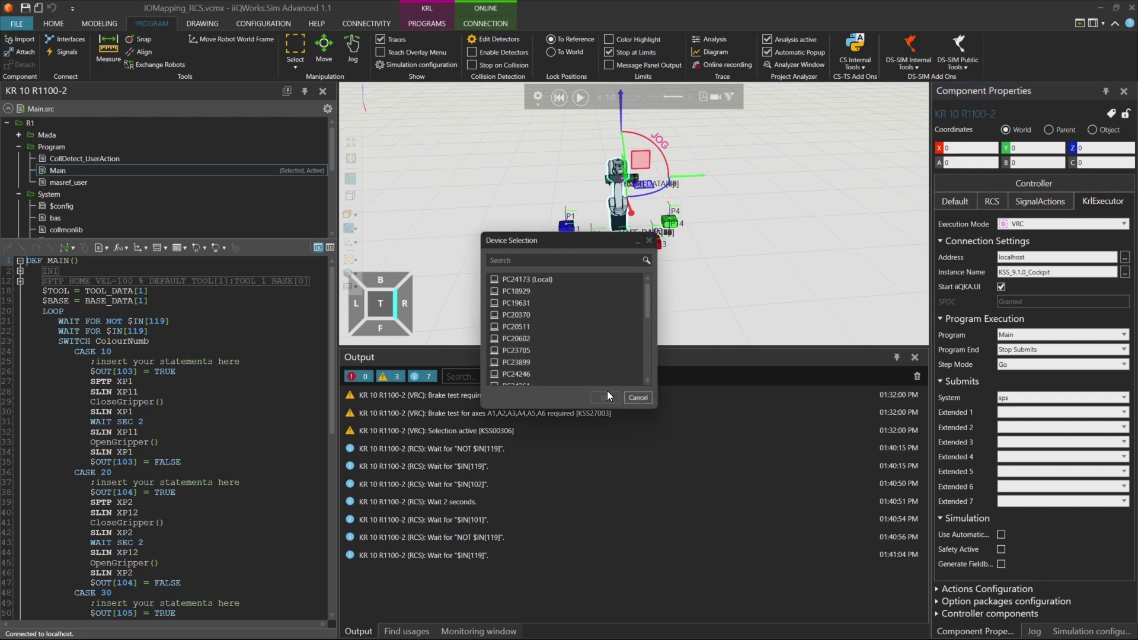
left_click(545, 281)
left_click(600, 397)
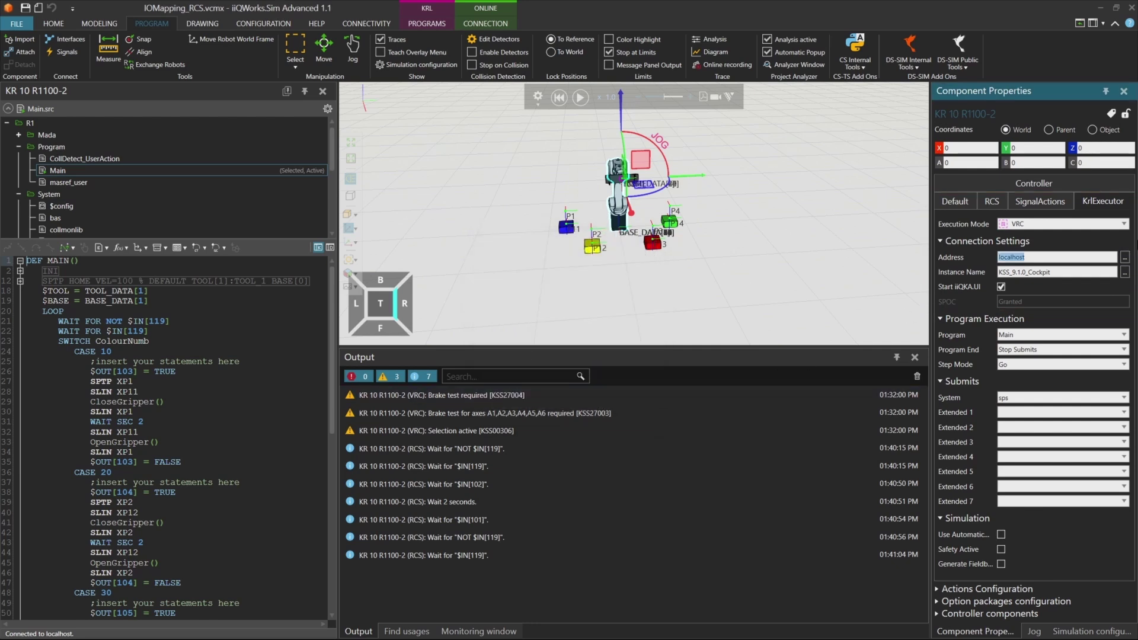
left_click(1124, 274)
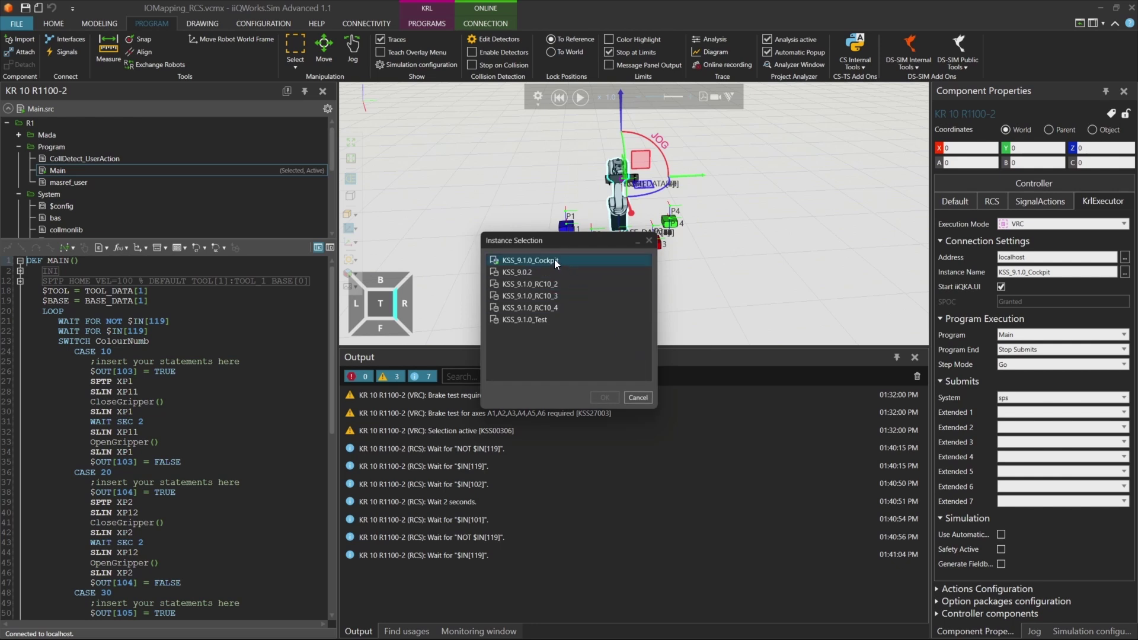
left_click(604, 398)
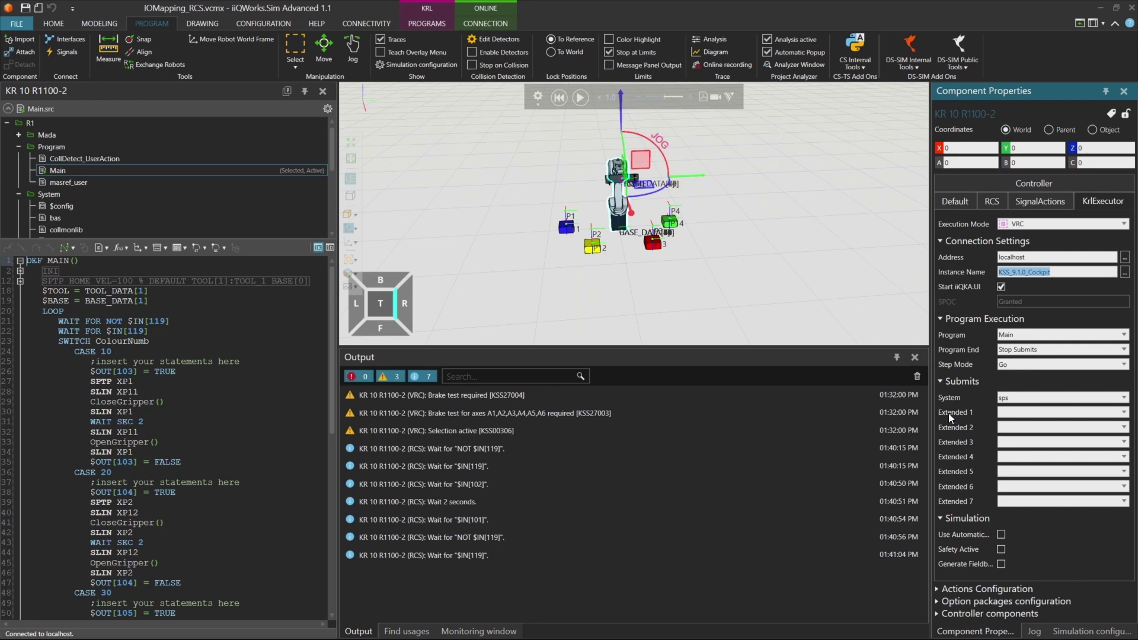
left_click(965, 602)
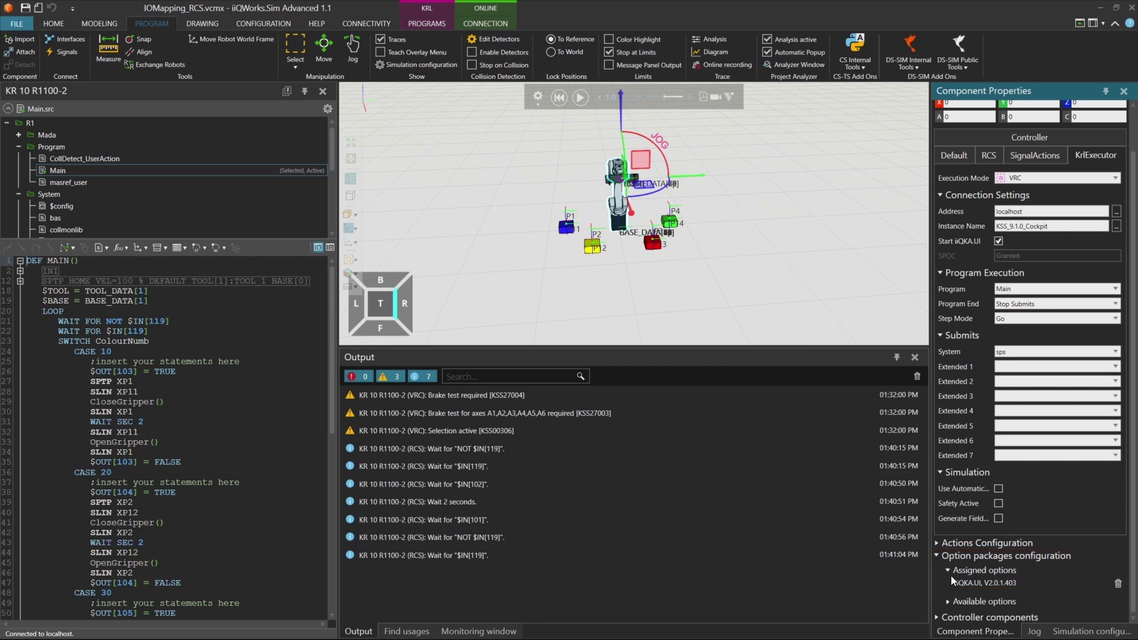
scroll(950, 575, "up", 1)
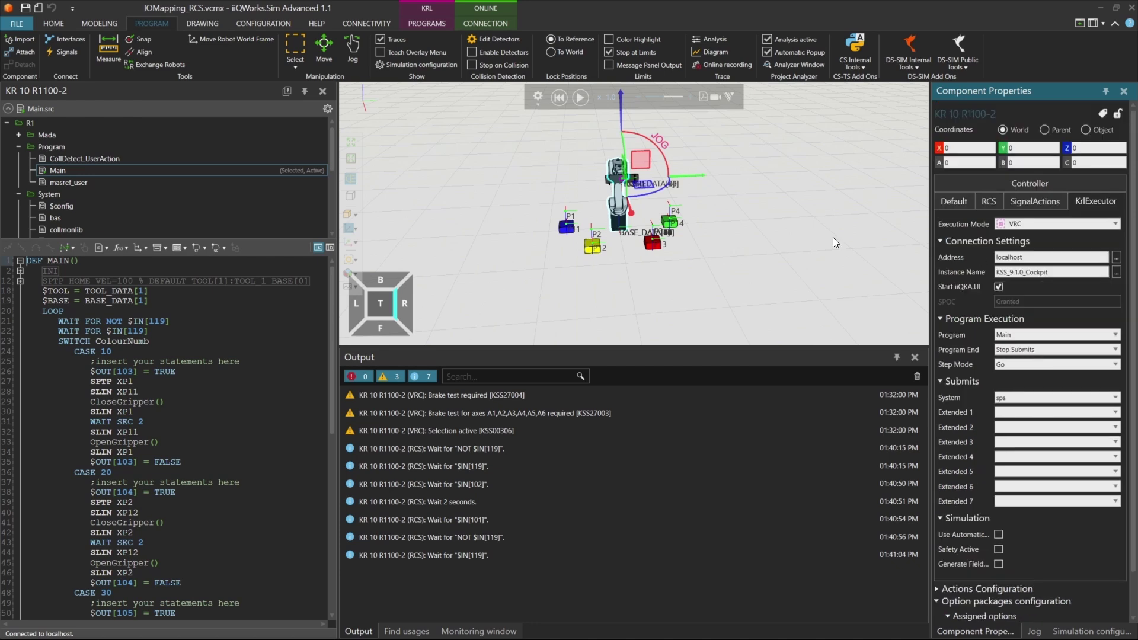
- Reset to initialise the VRC simulation and write TRUE to triggerBit in CODESYS
left_click(560, 99)
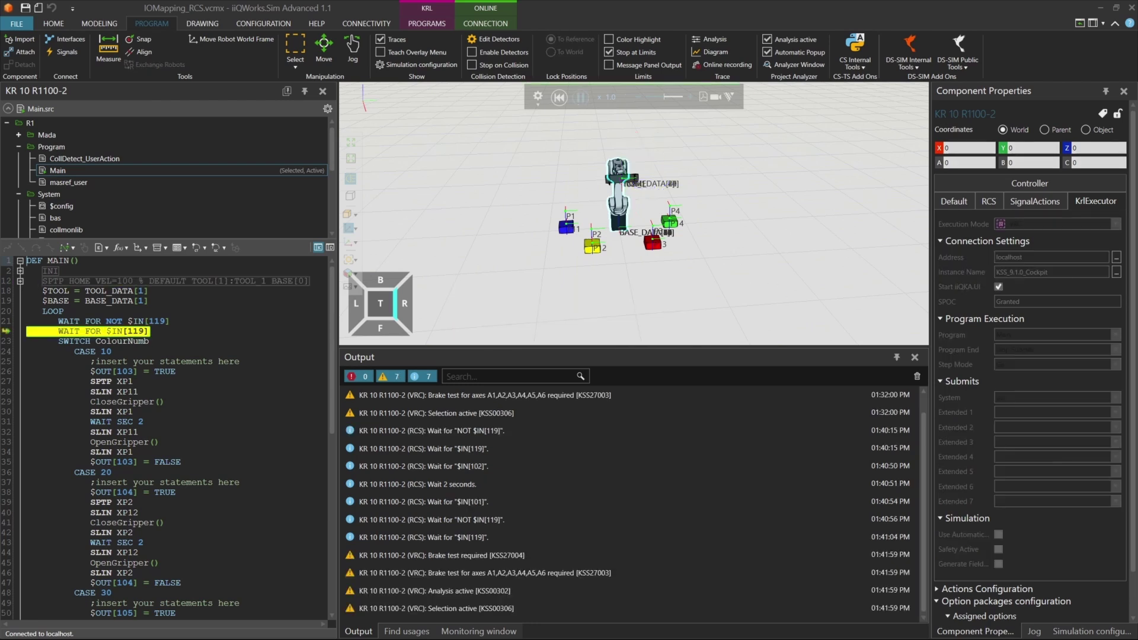
key("alt+Tab")
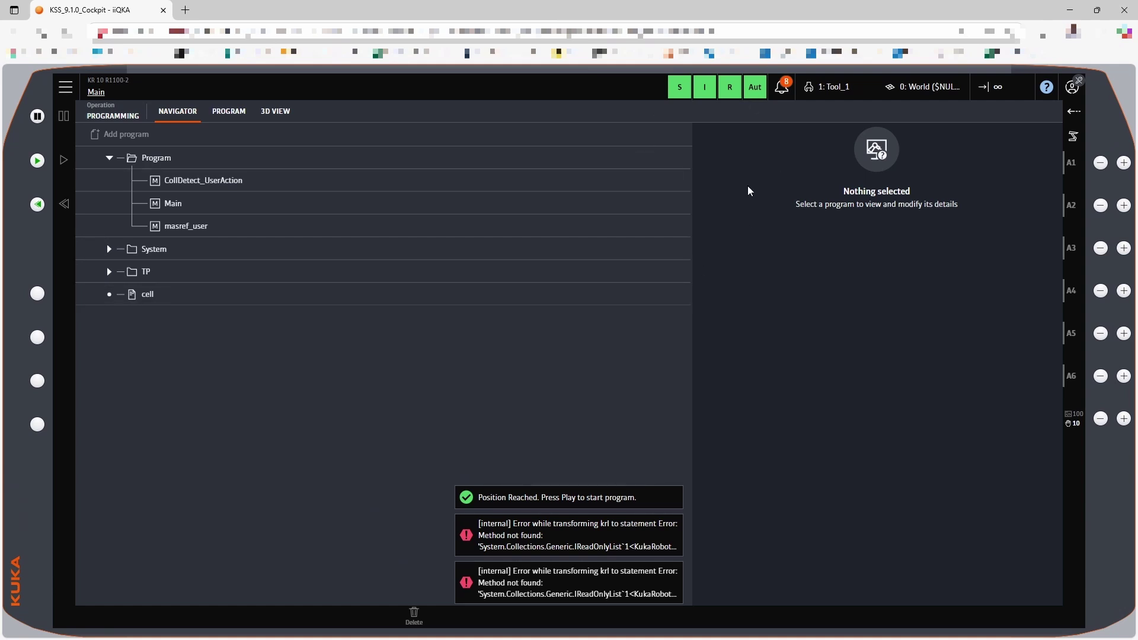
left_click(1072, 10)
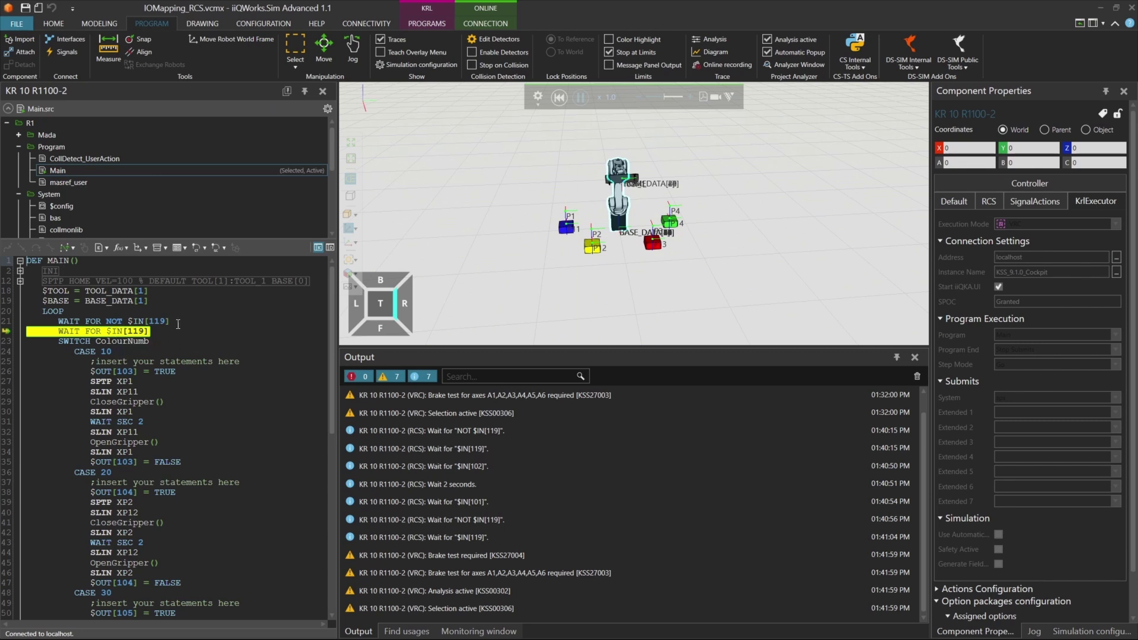
key("alt+Tab")
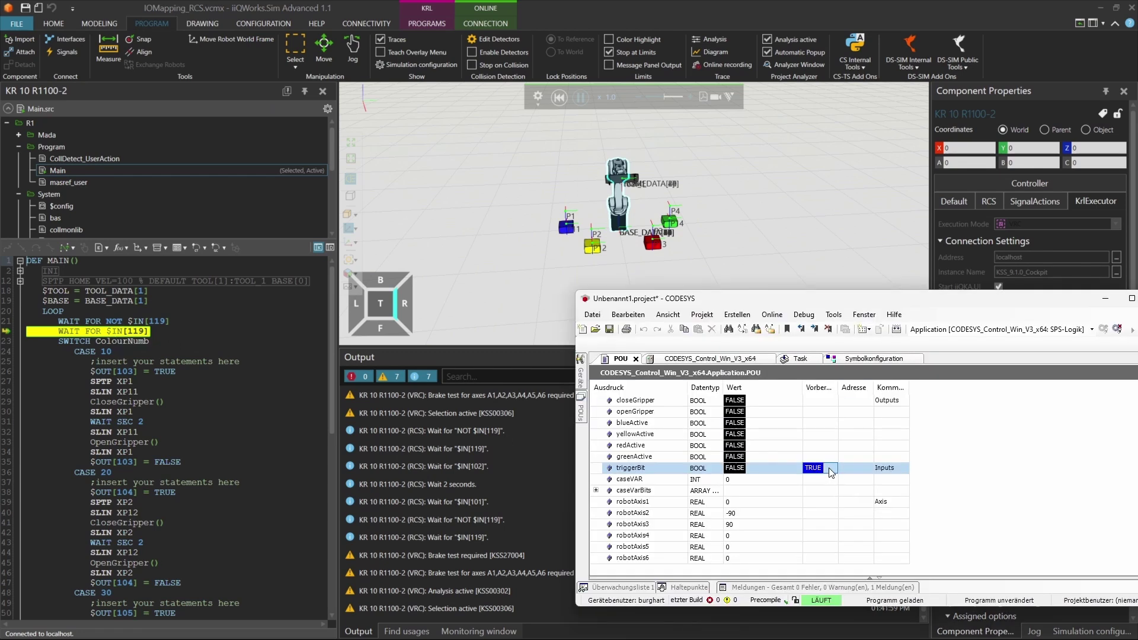
right_click(831, 472)
left_click(941, 590)
- Check that Inputs.119 follows triggerBit in Connected Variables, then switch to the iiQKA cockpit
left_click(368, 19)
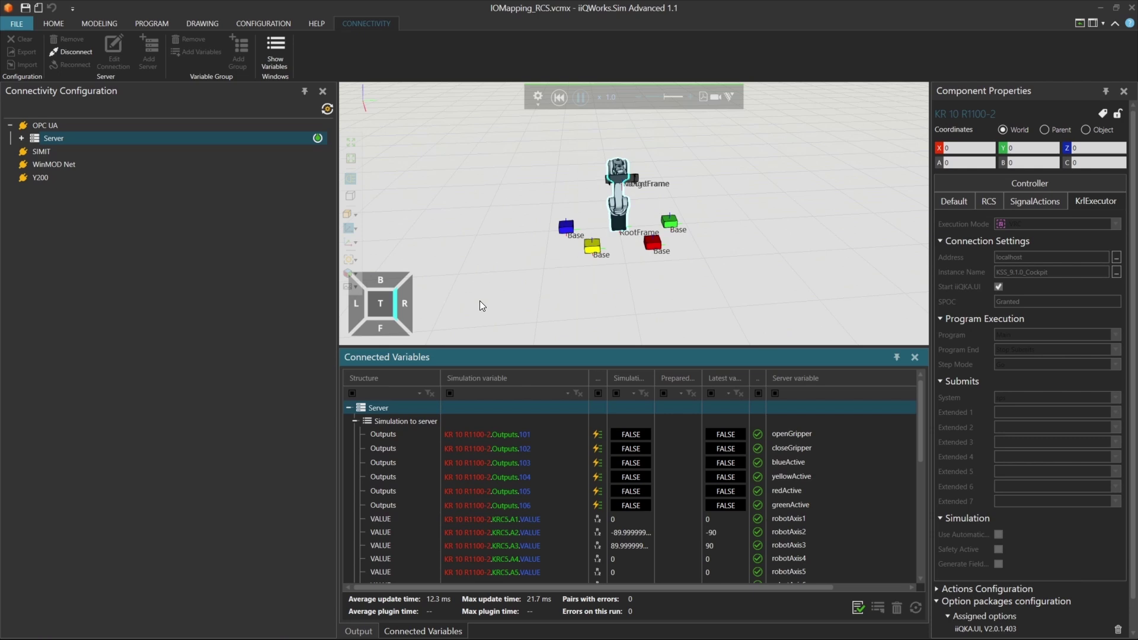
scroll(597, 499, "down", 3)
scroll(597, 500, "down", 3)
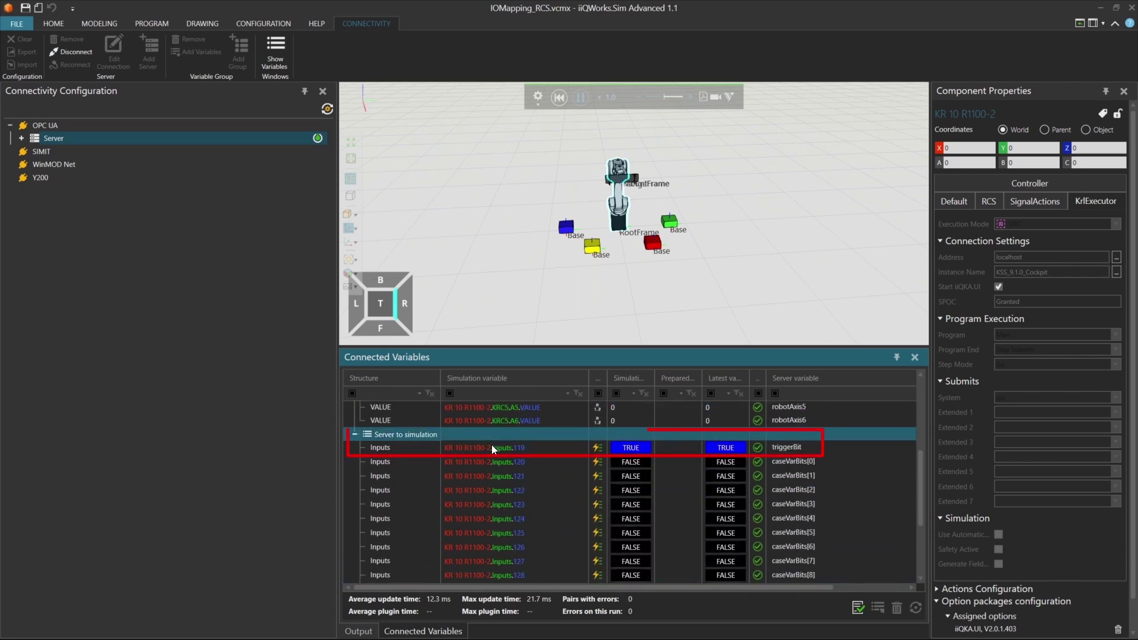
left_click(472, 452)
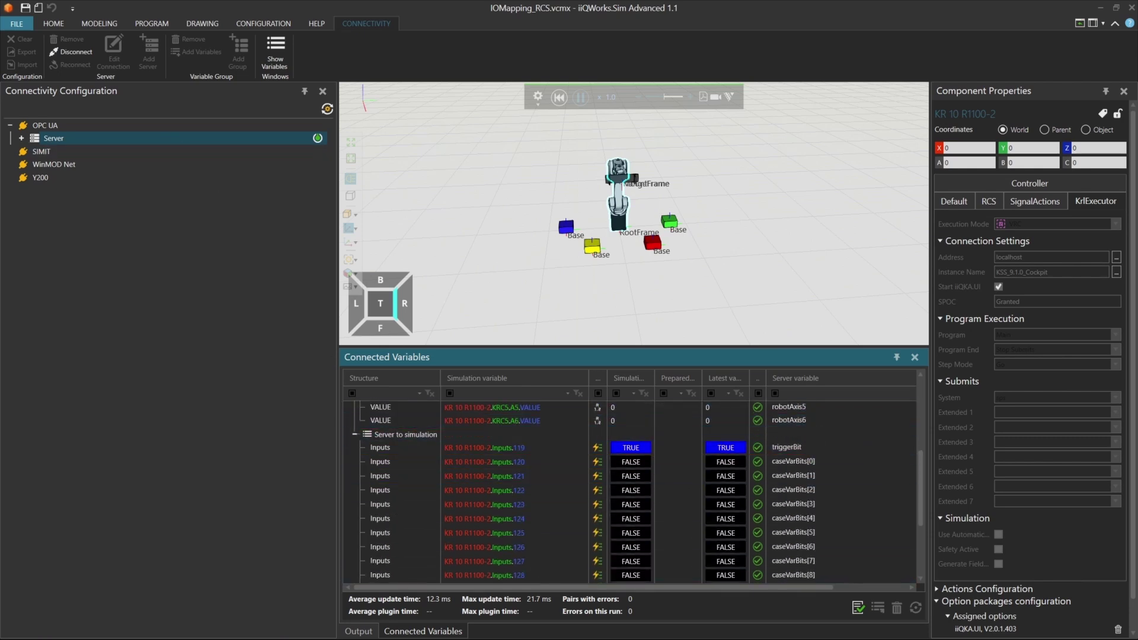
key("alt+Tab")
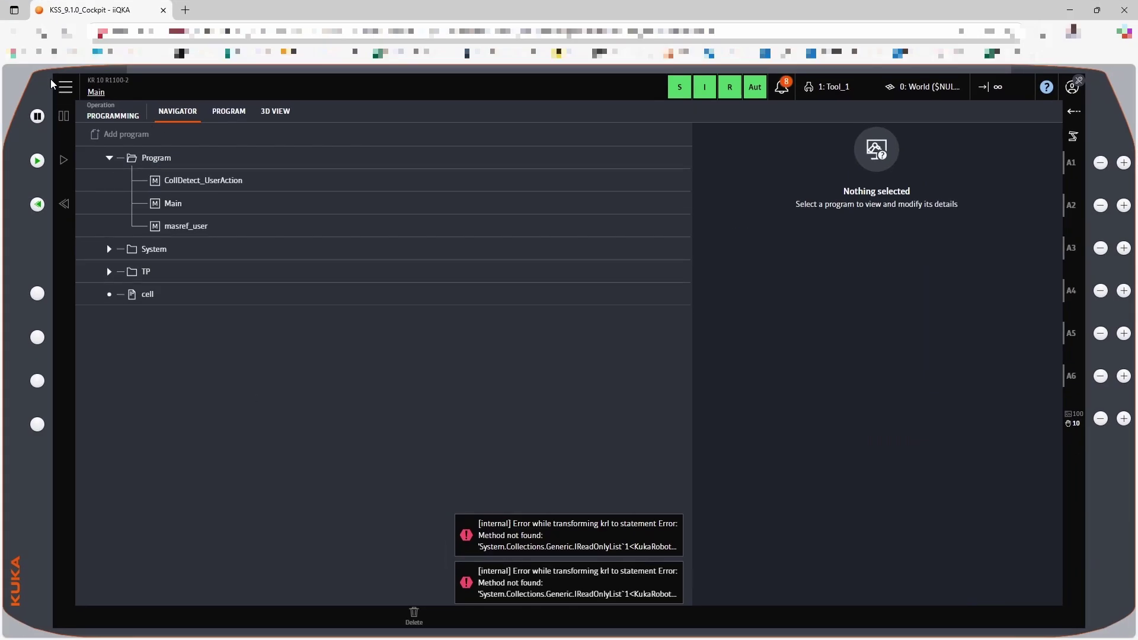
- Confirm $IN[119] reads FALSE in iiQKA's digital inputs, then reset the iiQWorks simulation
left_click(64, 87)
left_click(609, 202)
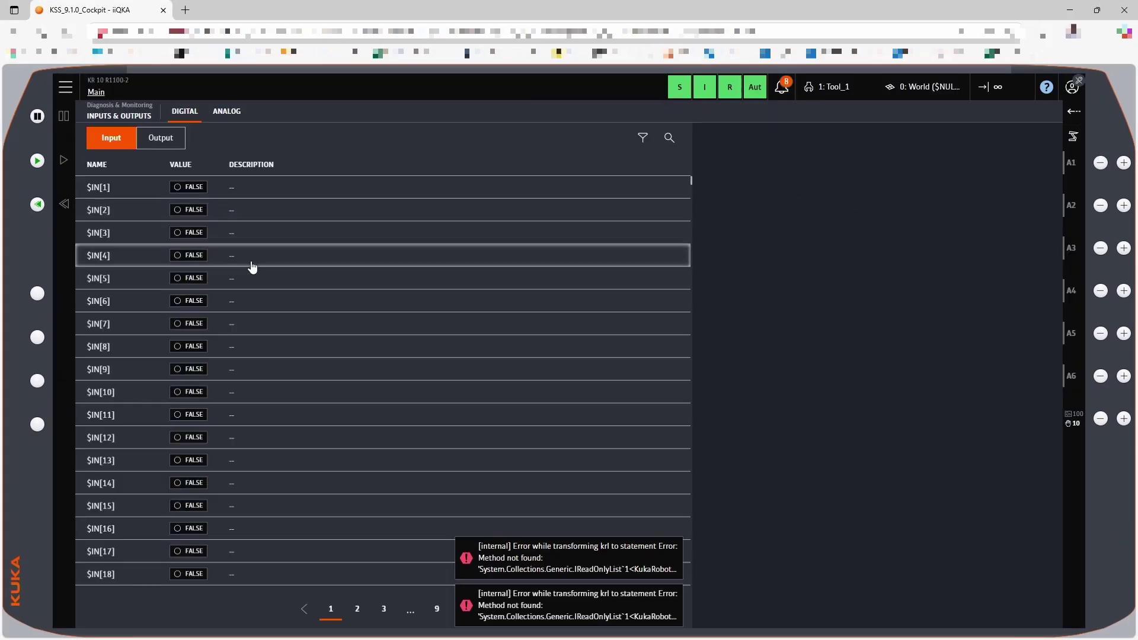
scroll(297, 308, "down", 15)
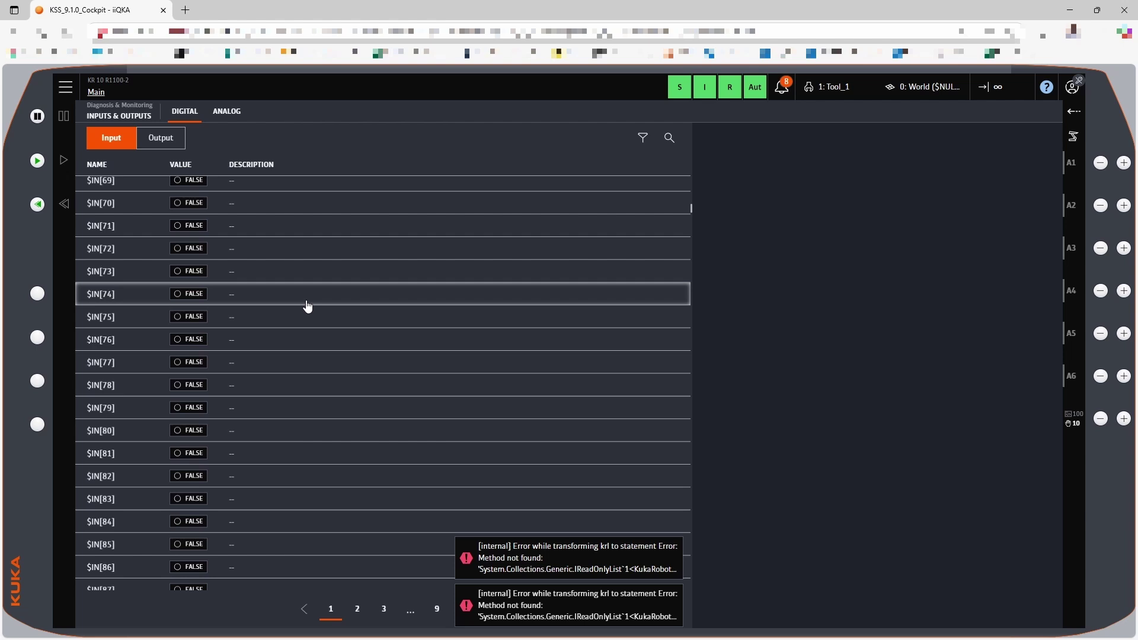
scroll(308, 306, "down", 8)
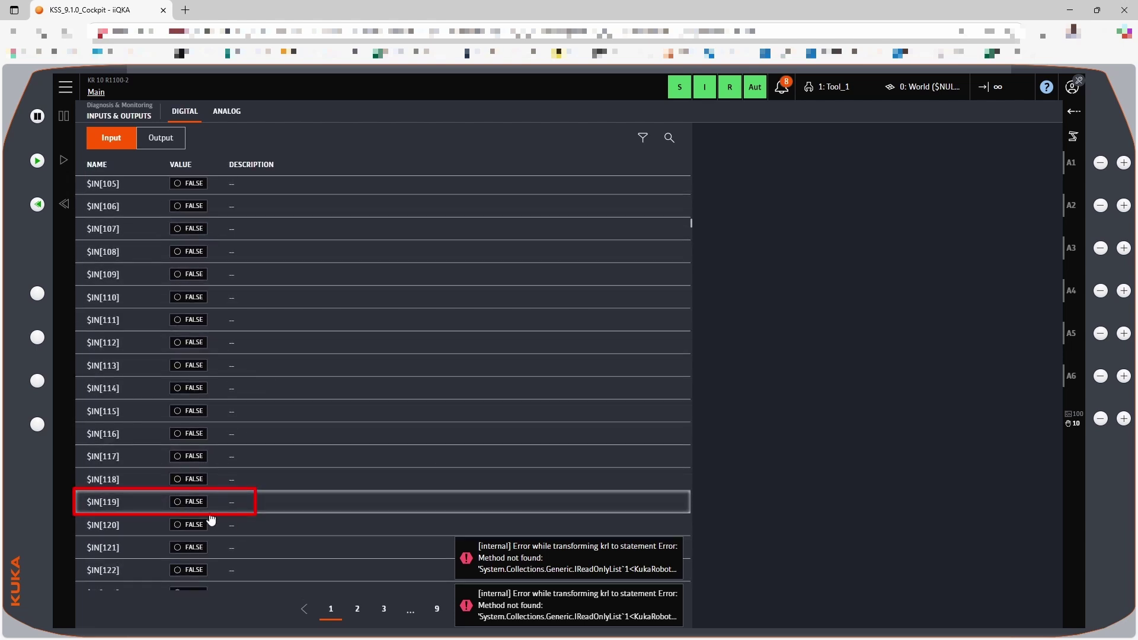
left_click(1072, 10)
left_click(559, 97)
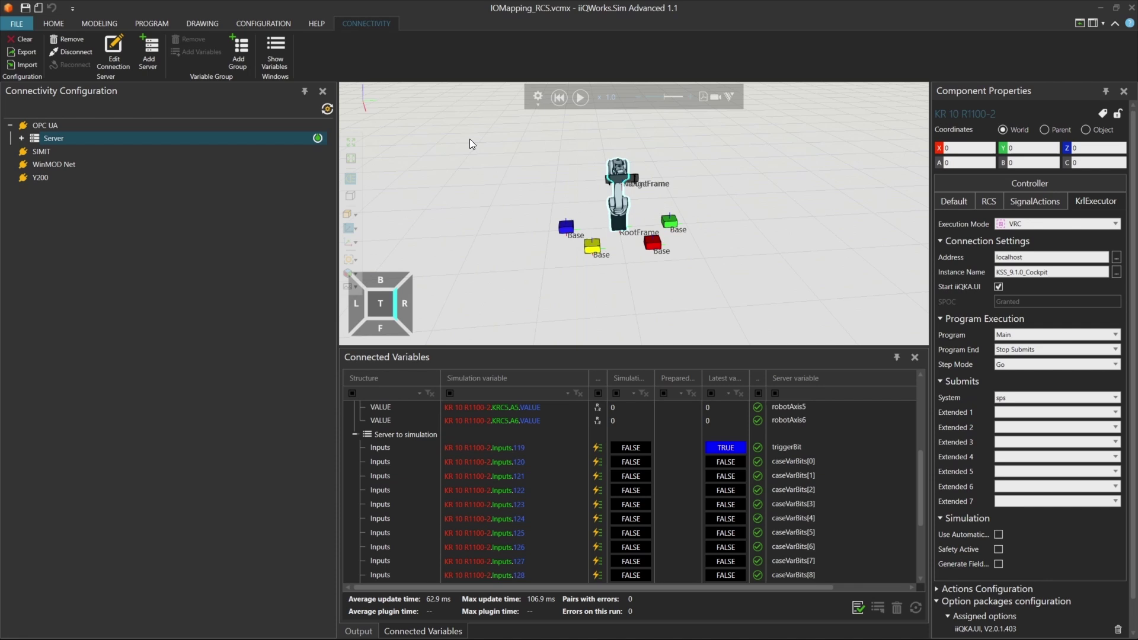
- Show the Devices tree with the DIOB under KUKA System Bus (SYS-X48), then the Configuration tools
left_click(54, 24)
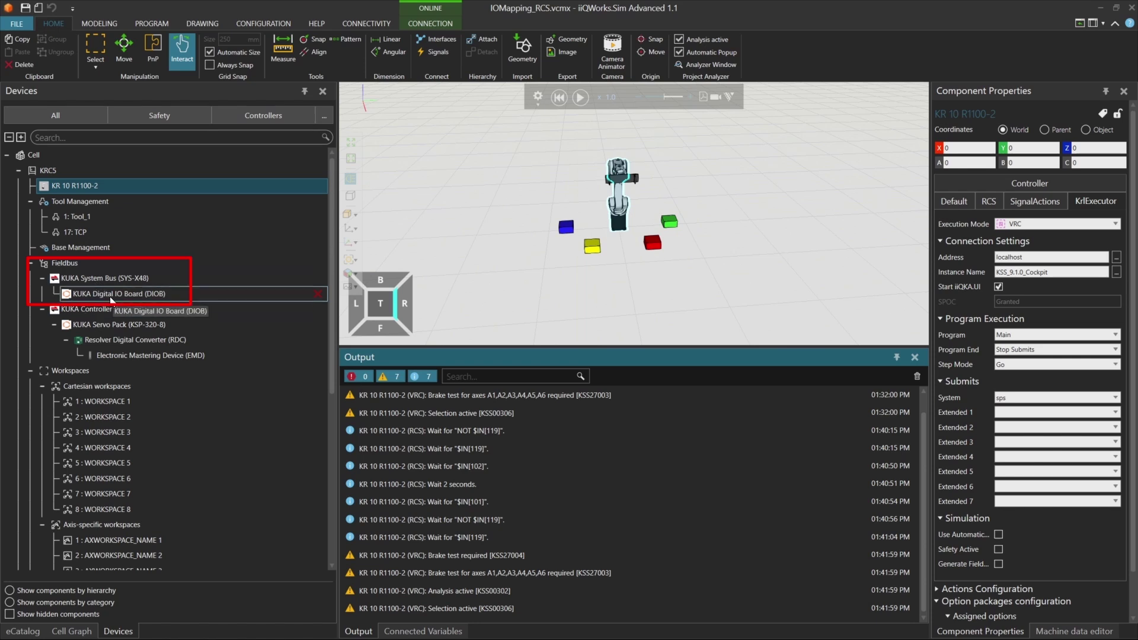
left_click(259, 24)
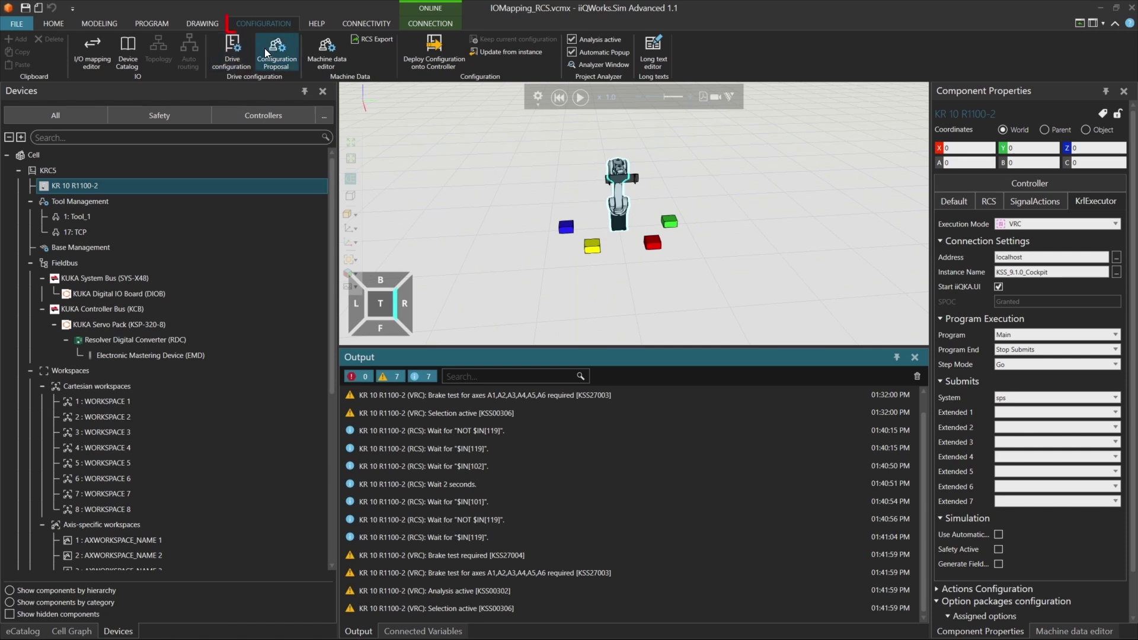
- Open the I/O mapping editor with KR 10 R1100-2 on both sides and expand the System Bus DIOB
left_click(92, 56)
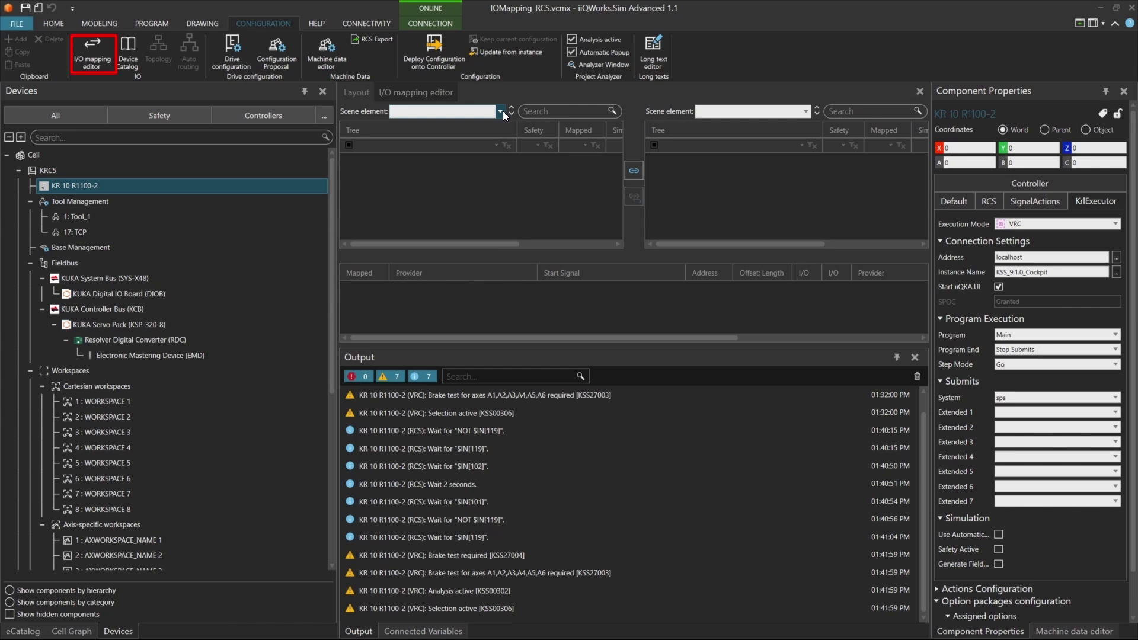
left_click(501, 112)
left_click(417, 122)
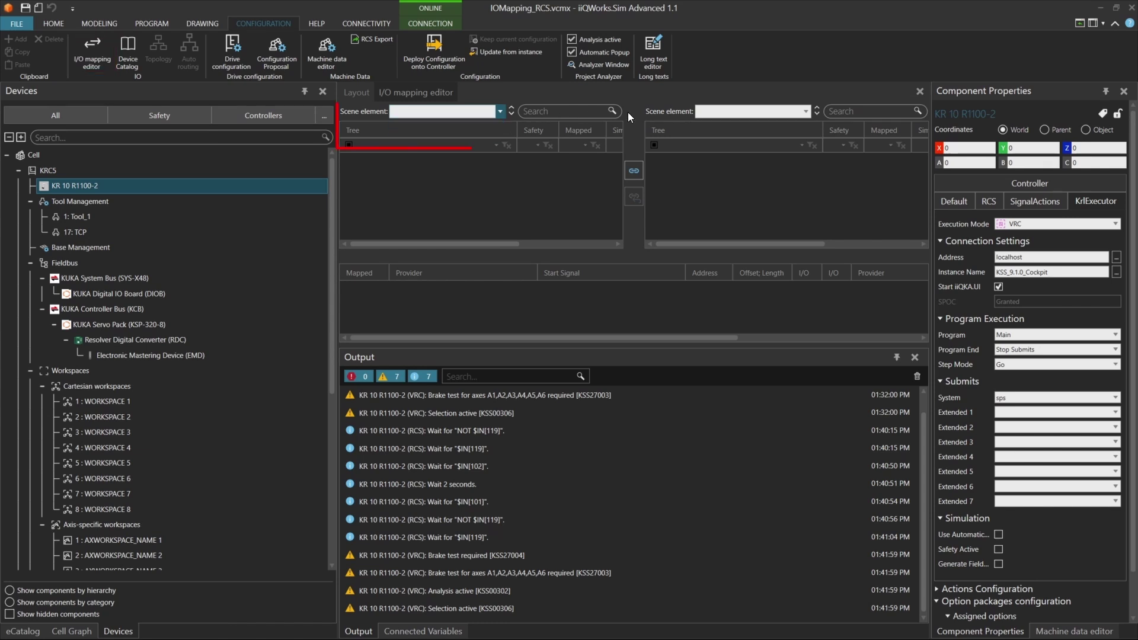
left_click(805, 112)
left_click(770, 129)
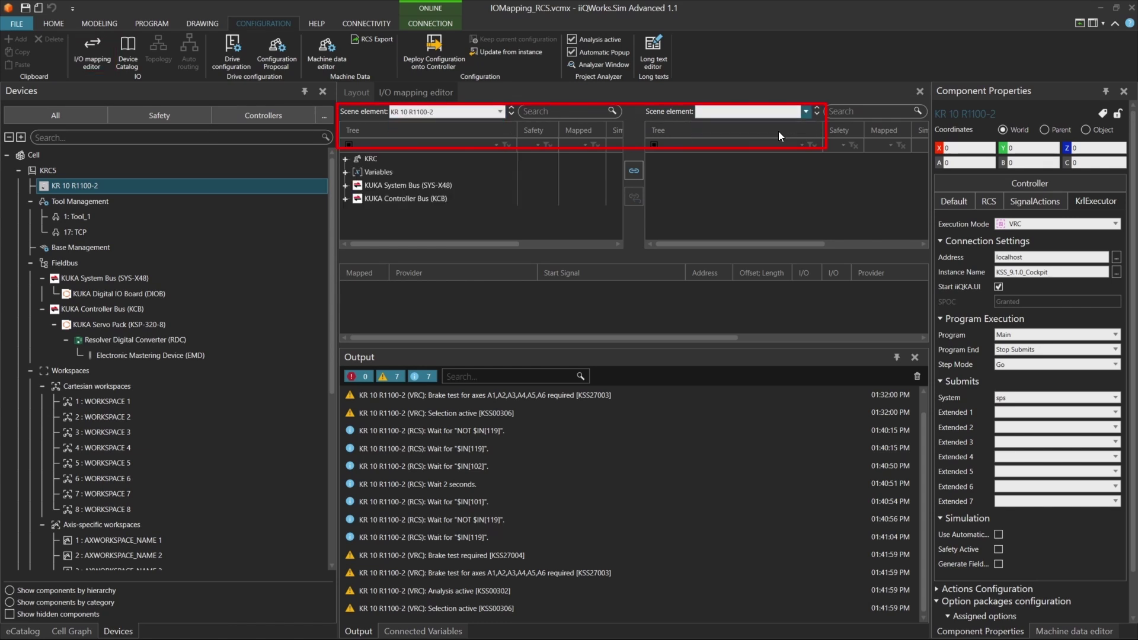
left_click(346, 186)
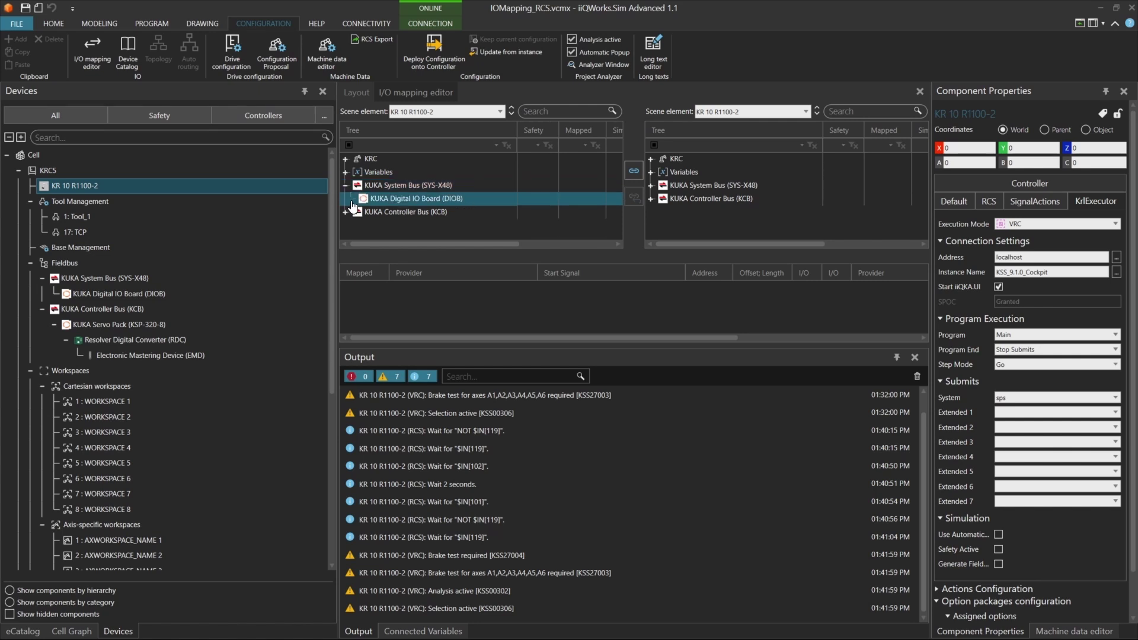
left_click(352, 200)
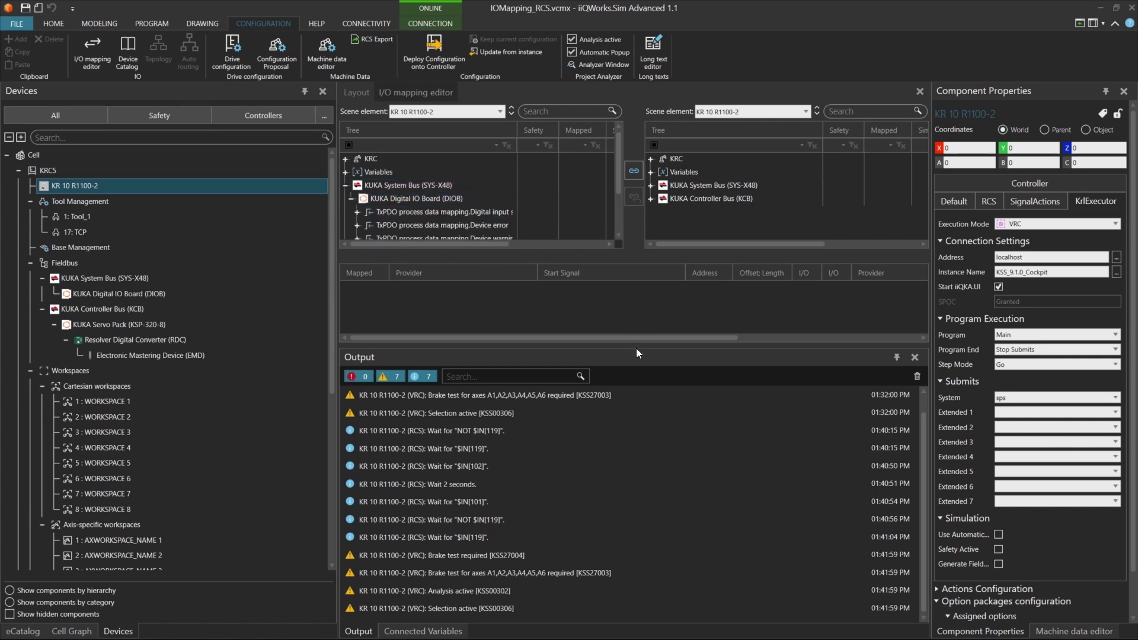
left_click_drag(635, 347, 640, 463)
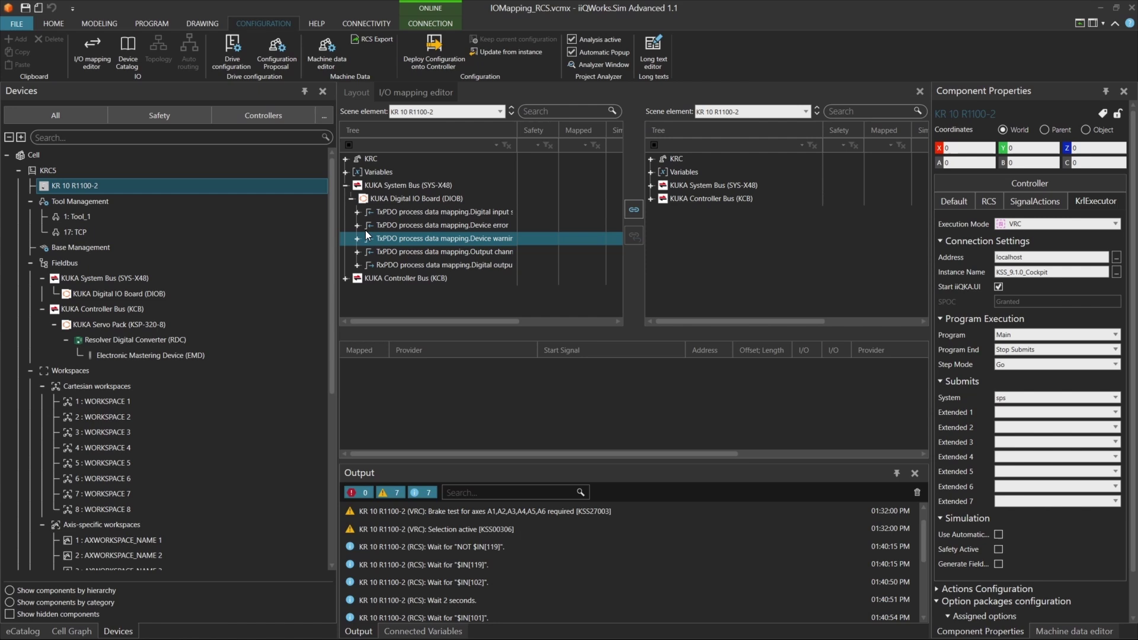
- Inspect the DIOB's TxPDO digital input and RxPDO digital output bits, then return to HOME
left_click(357, 213)
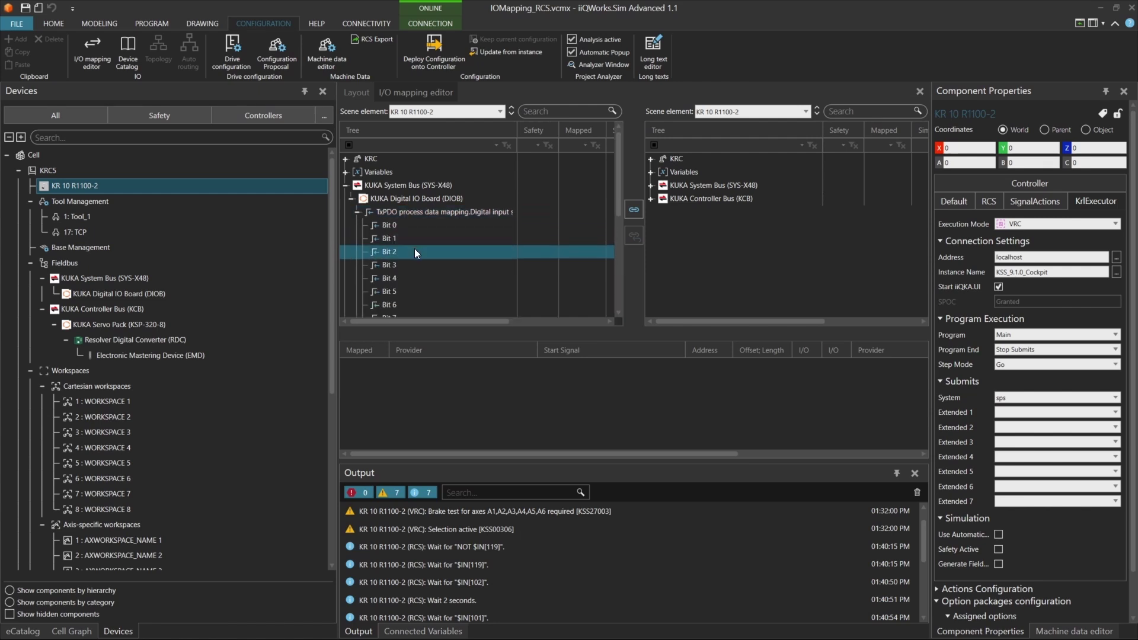
left_click(357, 211)
left_click(357, 268)
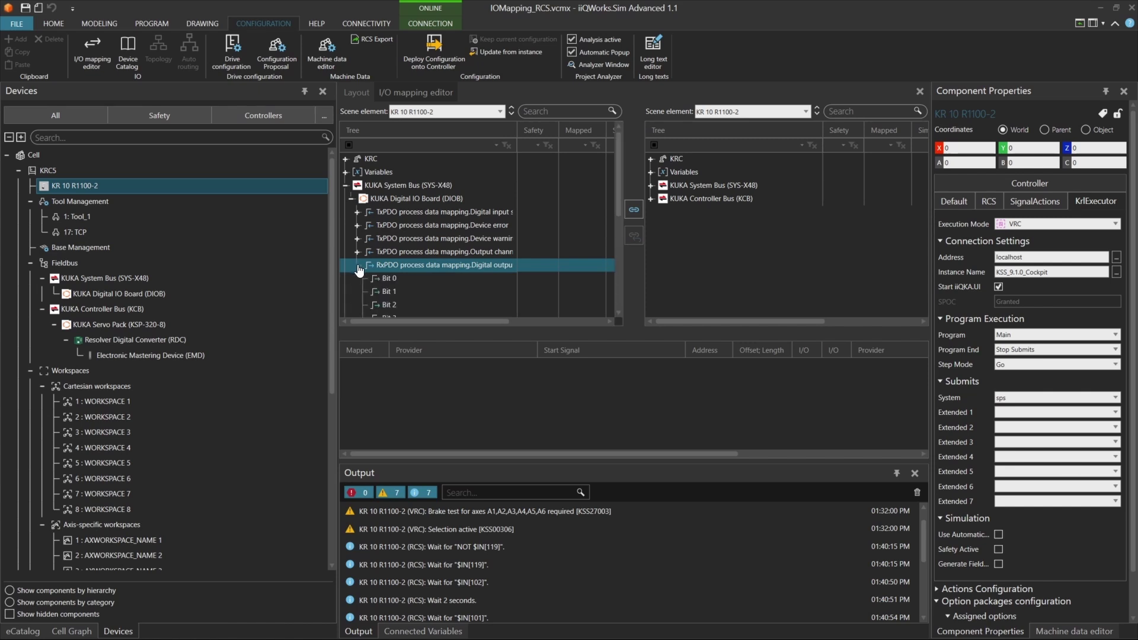
scroll(417, 254, "down", 5)
scroll(417, 254, "up", 5)
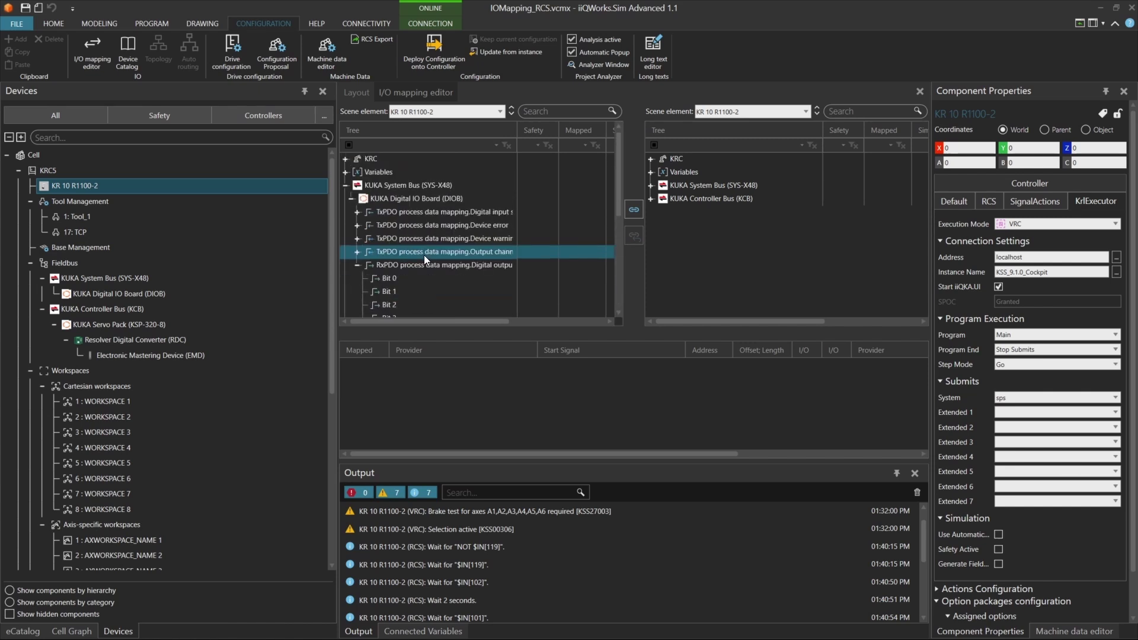
left_click(59, 25)
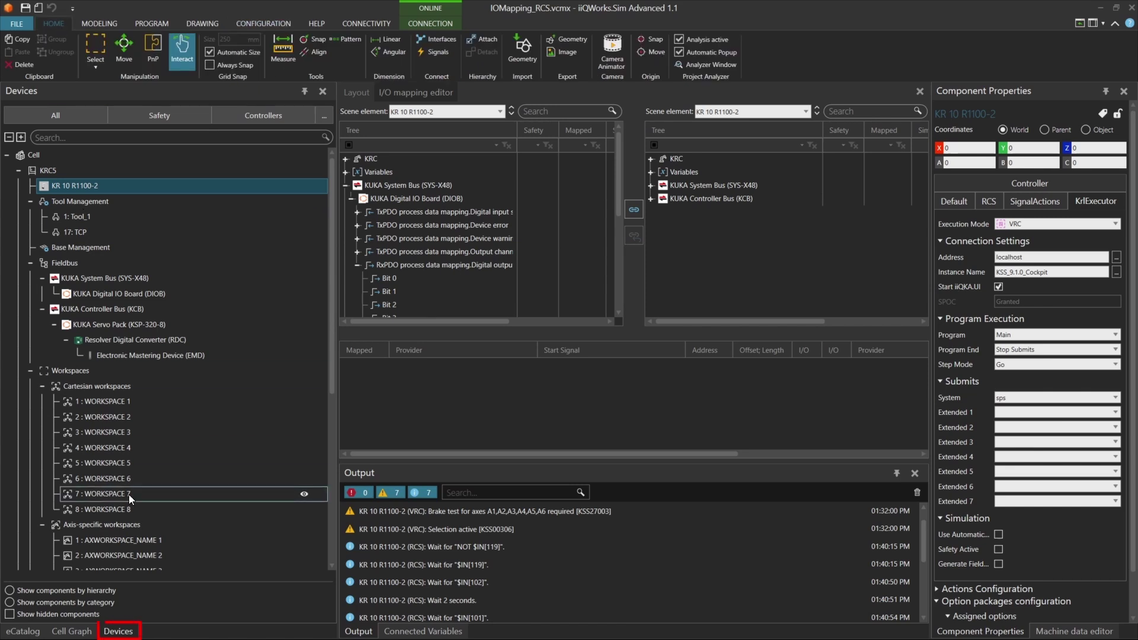
- Add a KUKA-EIOB board to KUKA System Bus (SYS-X48) from the device catalogue search
right_click(109, 288)
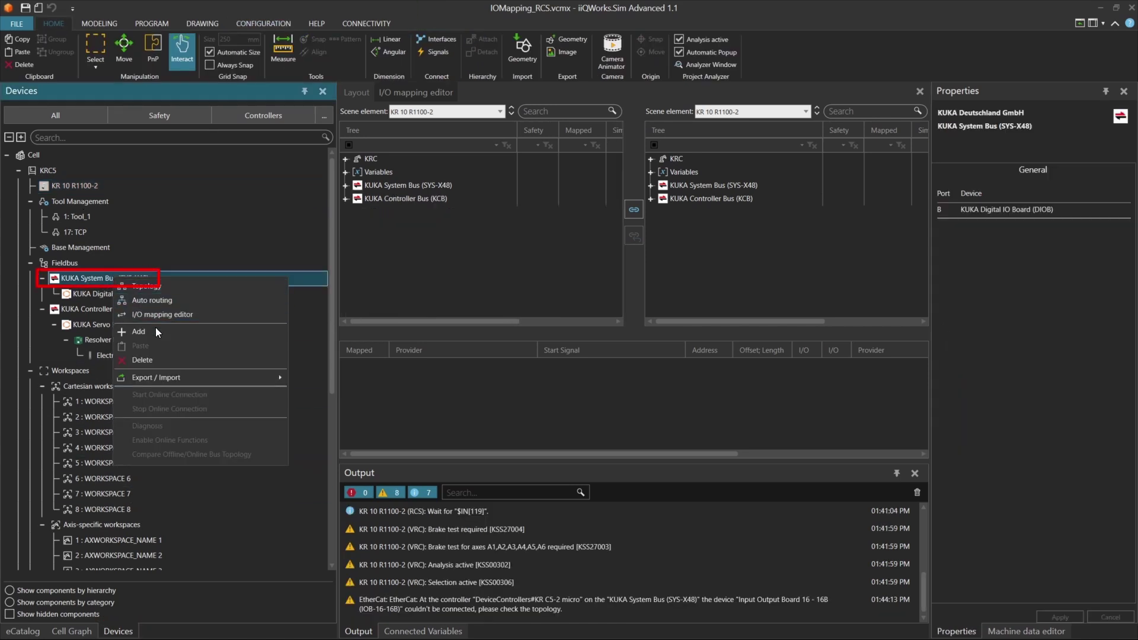
left_click(157, 331)
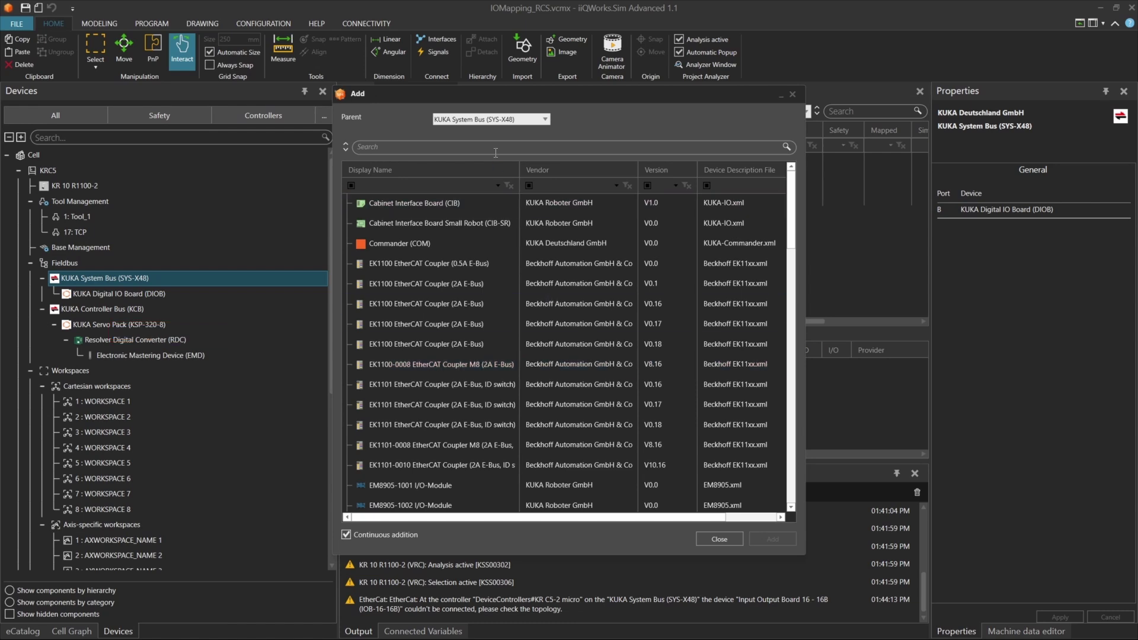
left_click(454, 149)
type("eiob")
left_click(389, 489)
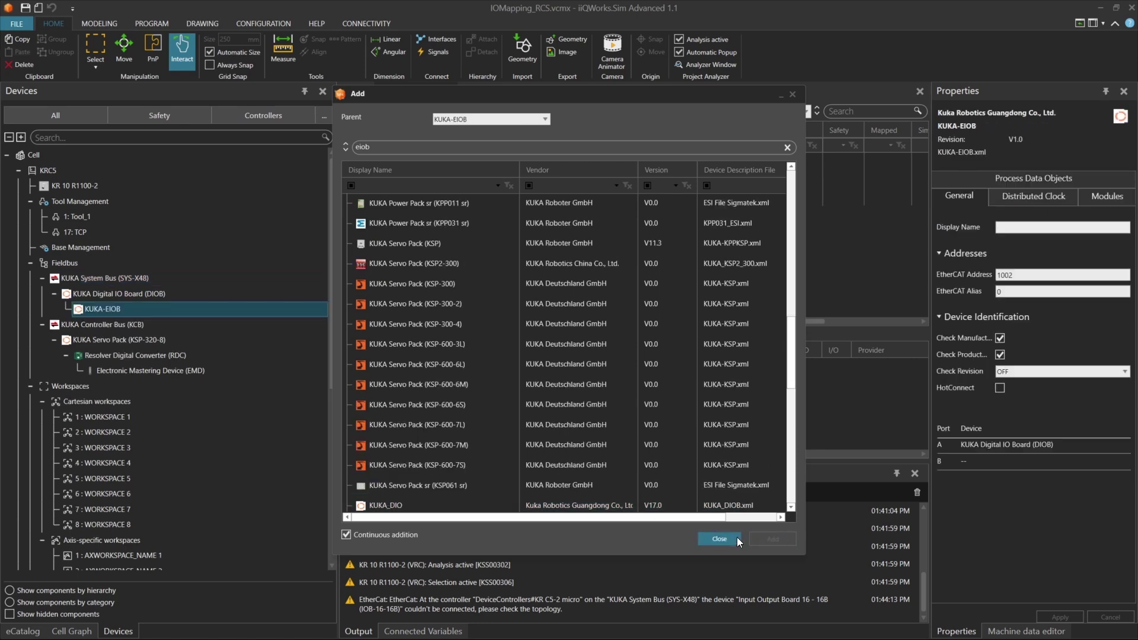
left_click(719, 538)
- Expand KUKA System Bus (SYS-X48) in the mapping tree and select the new KUKA-EIOB row
left_click(379, 184)
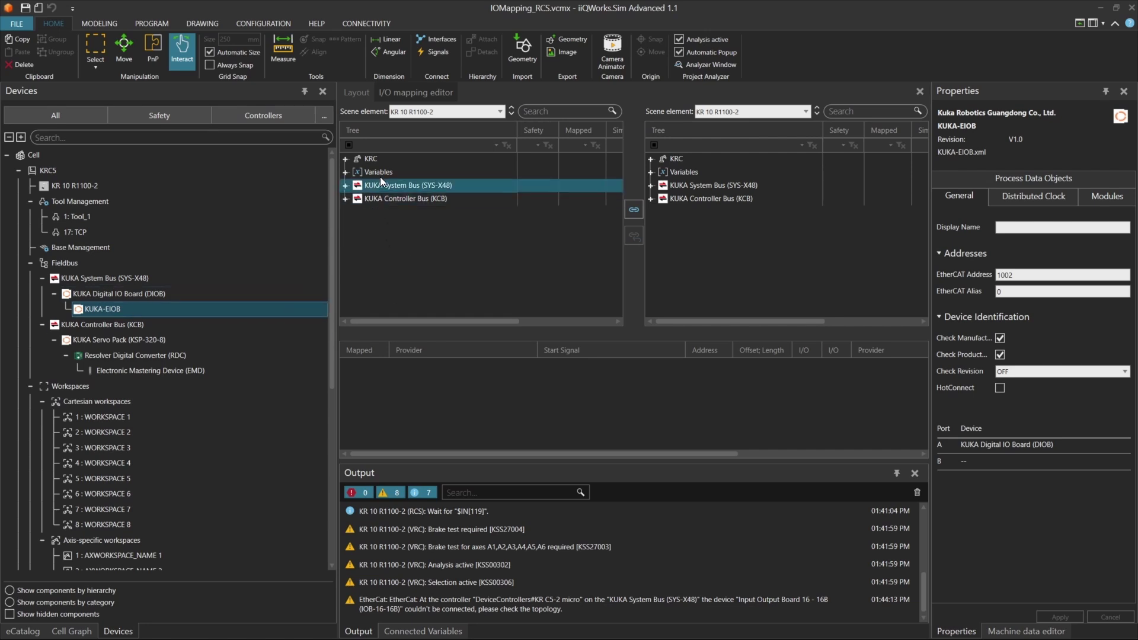
left_click(346, 186)
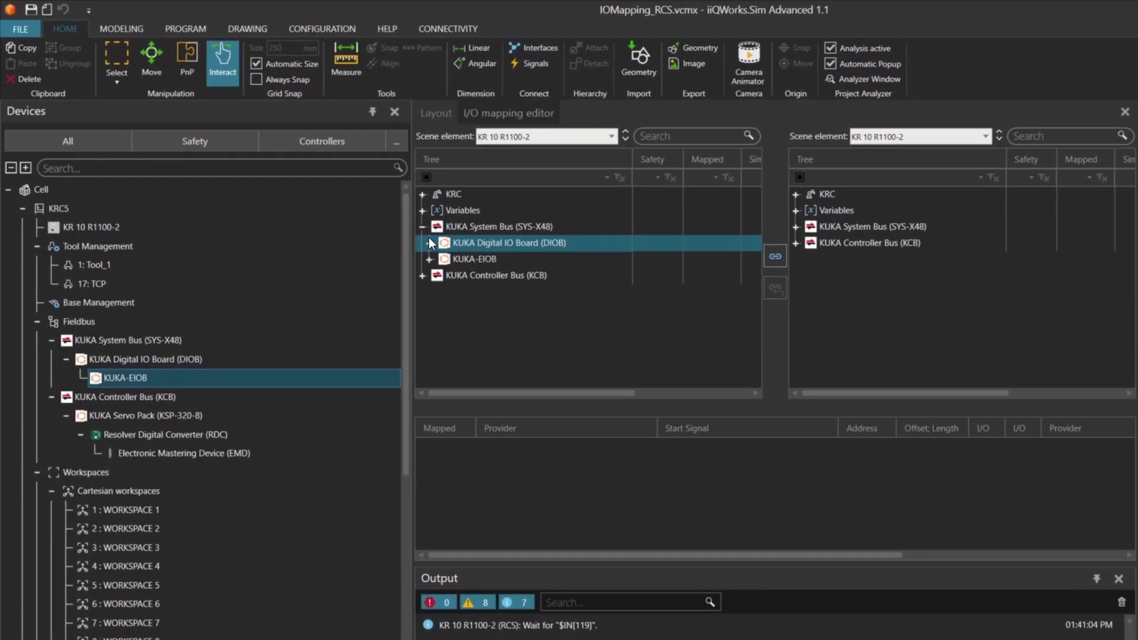
left_click(426, 258)
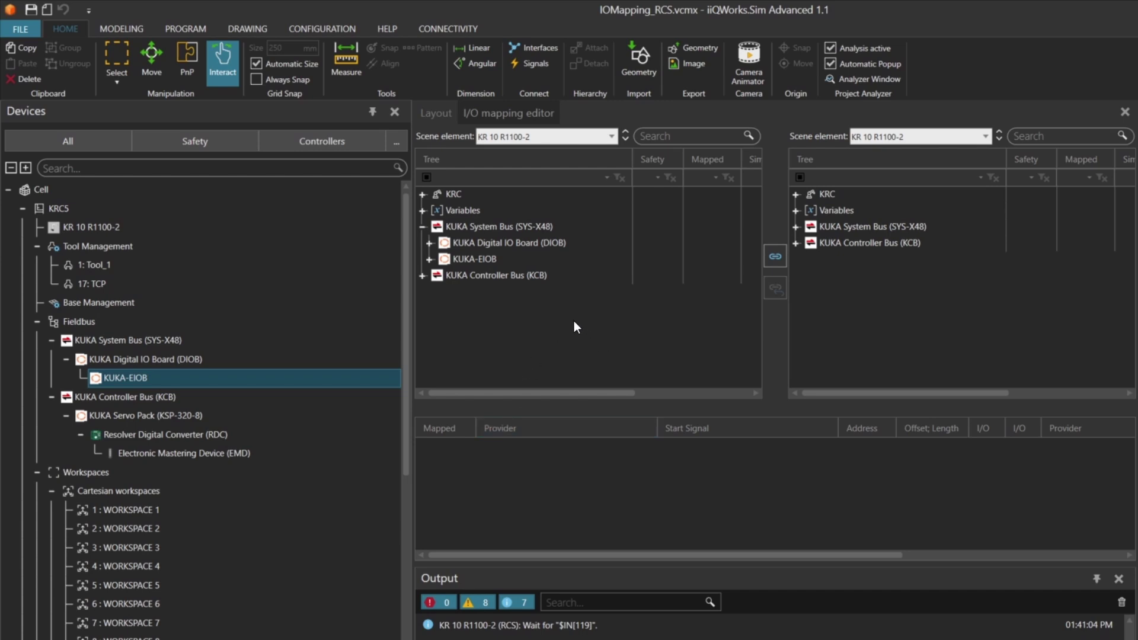
- Select DIOB TxPDO digital input Bits 0–15 in the source tree
left_click(423, 196)
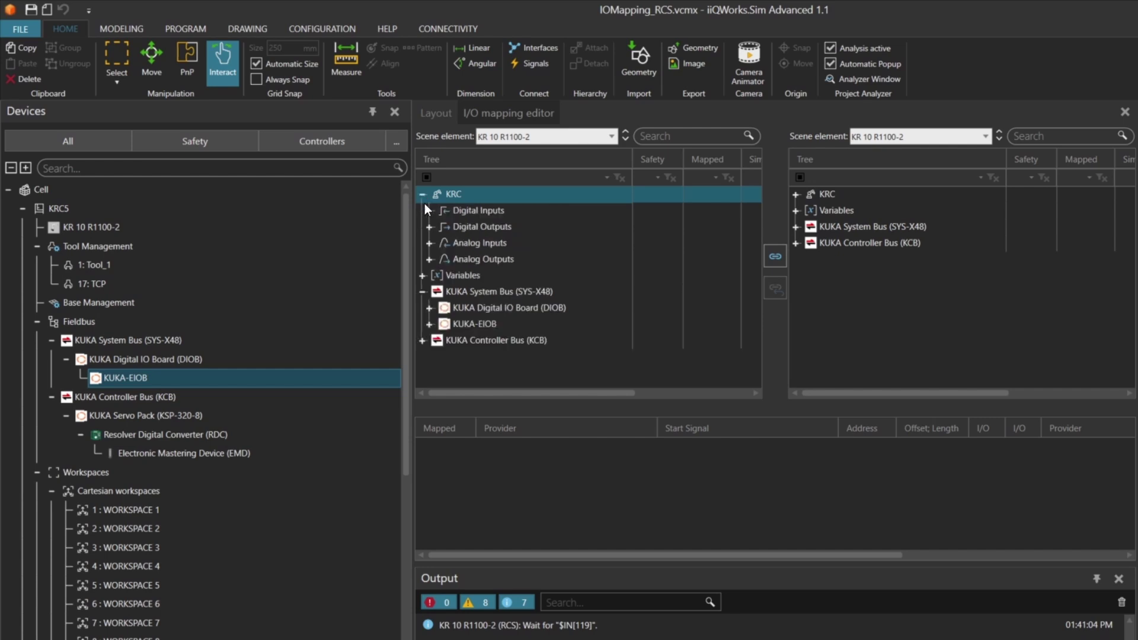
left_click(429, 308)
left_click(437, 275)
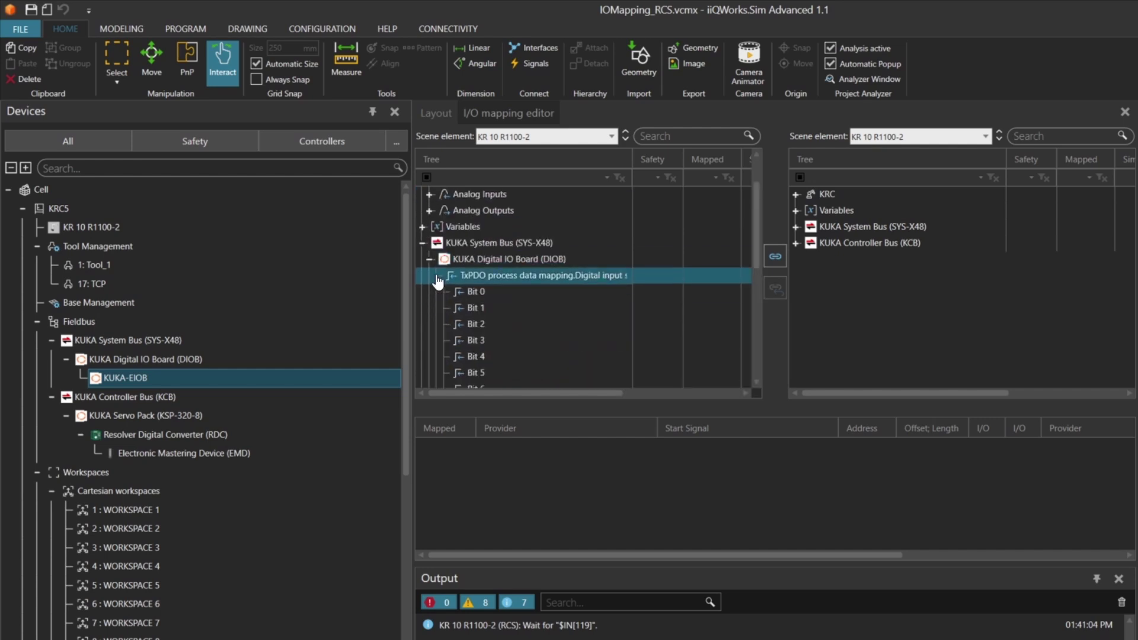
left_click(520, 293)
scroll(524, 299, "down", 5)
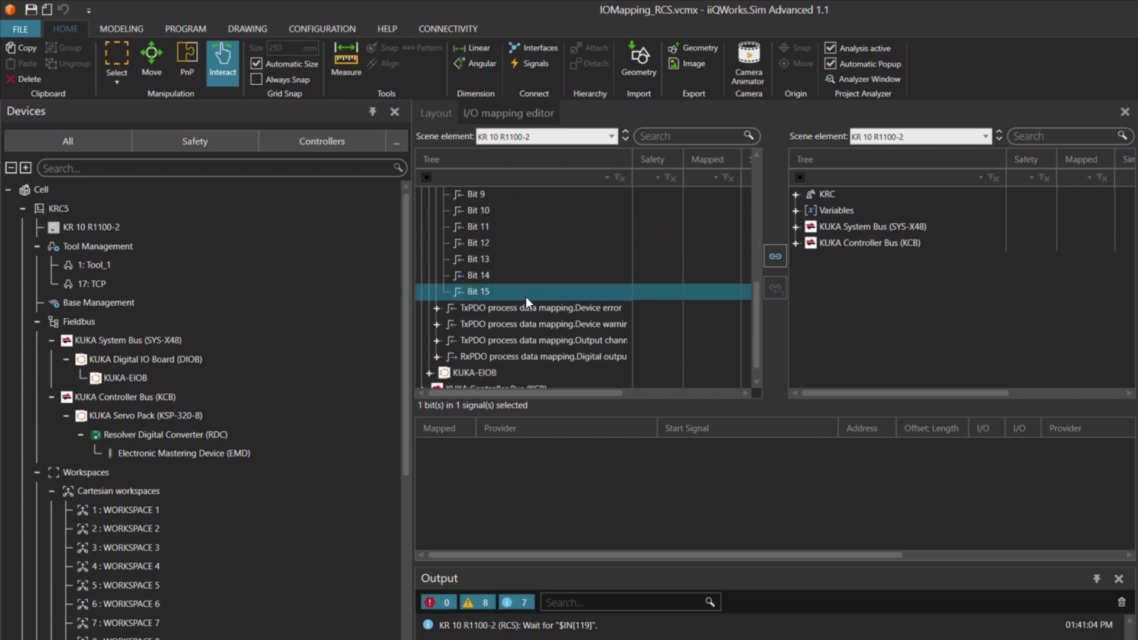
left_click(525, 294, "shift")
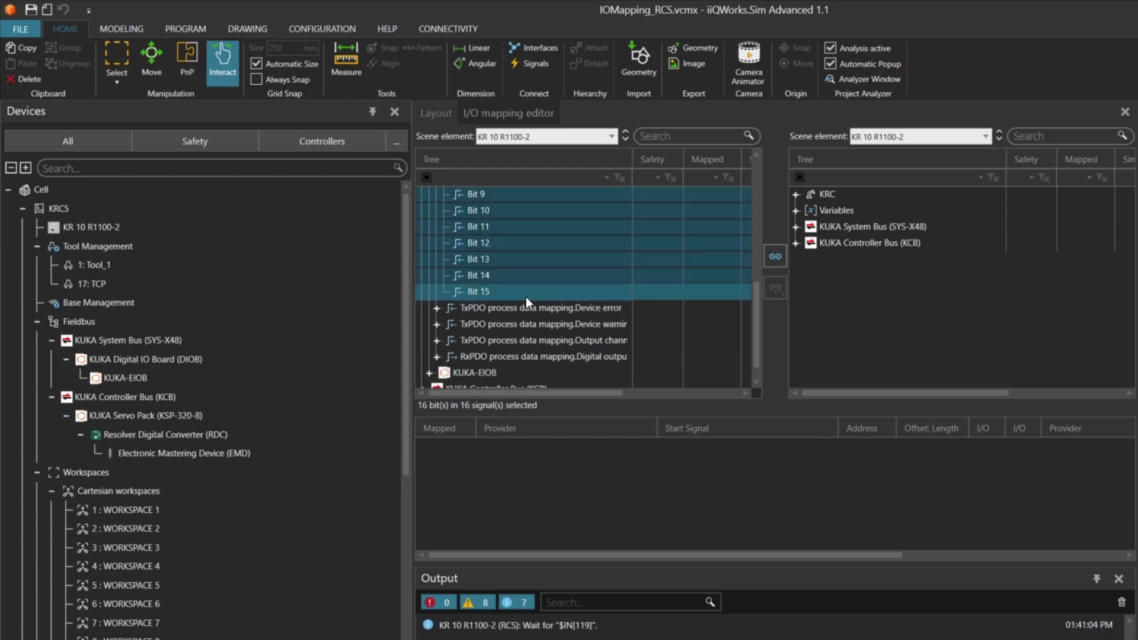
- Select robot inputs $IN[120]–$IN[135] as targets and link the 16 bits to them
left_click(796, 193)
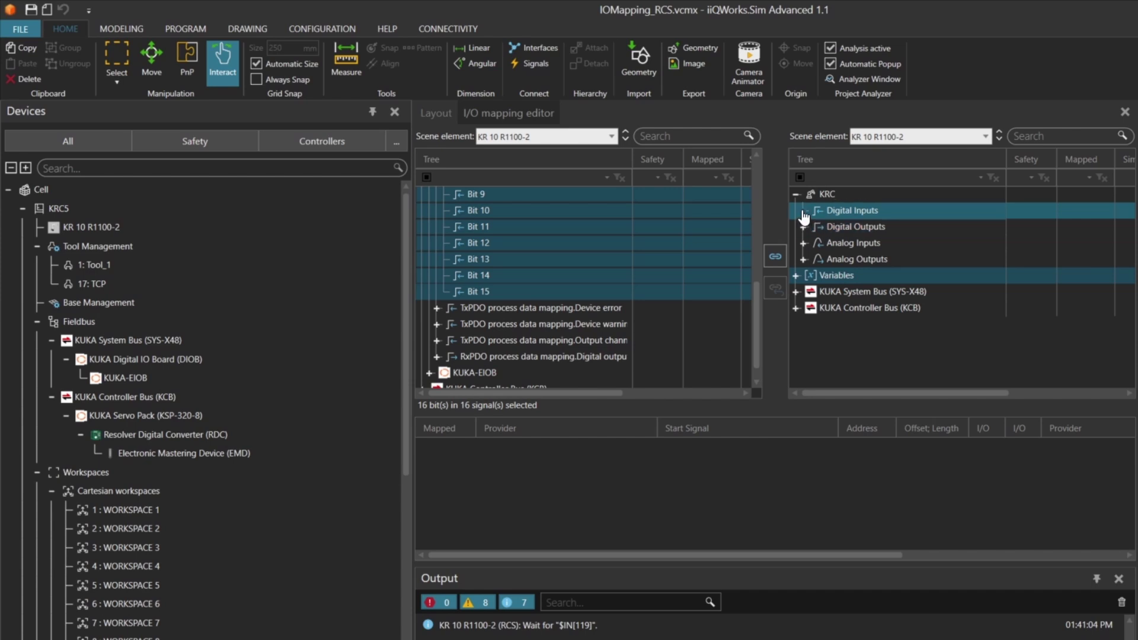
left_click(804, 211)
scroll(855, 275, "down", 15)
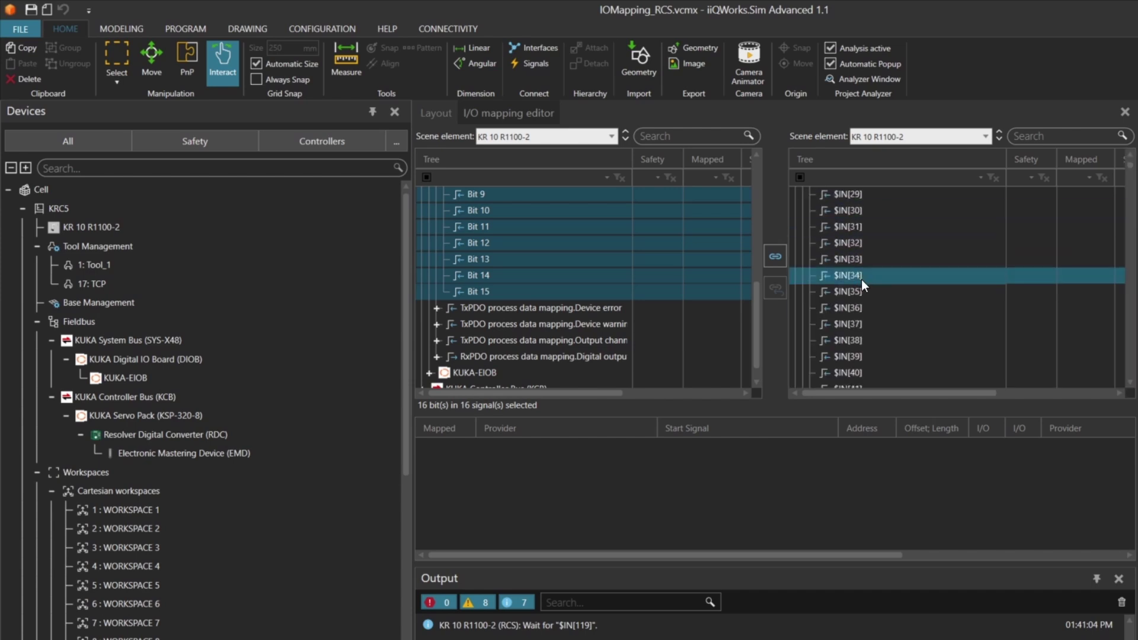
scroll(865, 288, "down", 20)
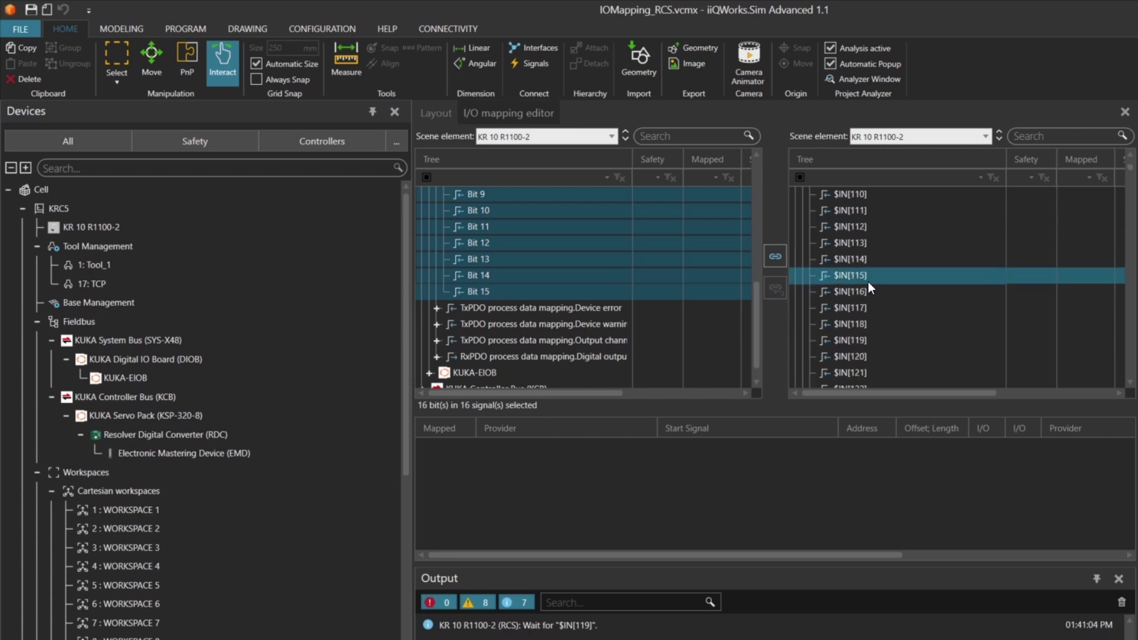
left_click(879, 302)
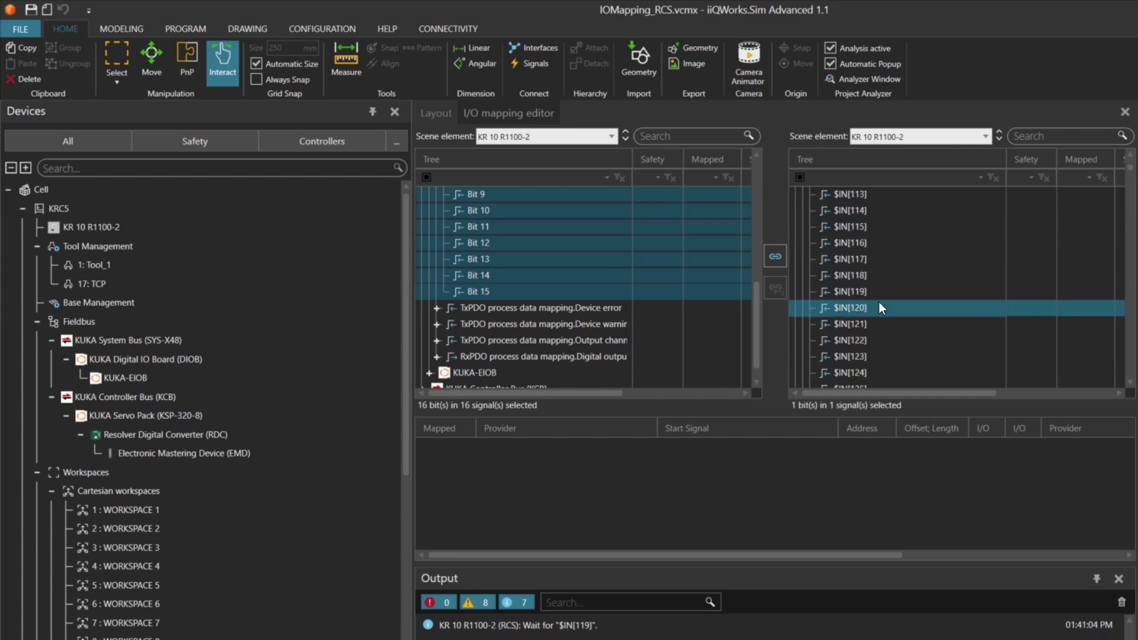
scroll(886, 297, "down", 4)
left_click(855, 305)
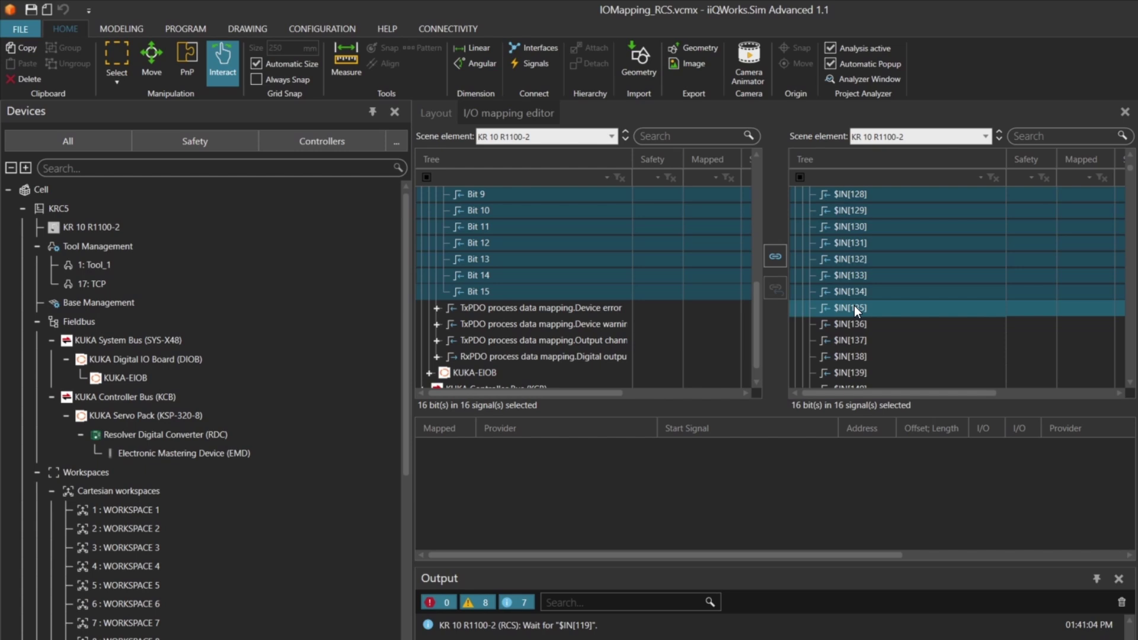
left_click(777, 254)
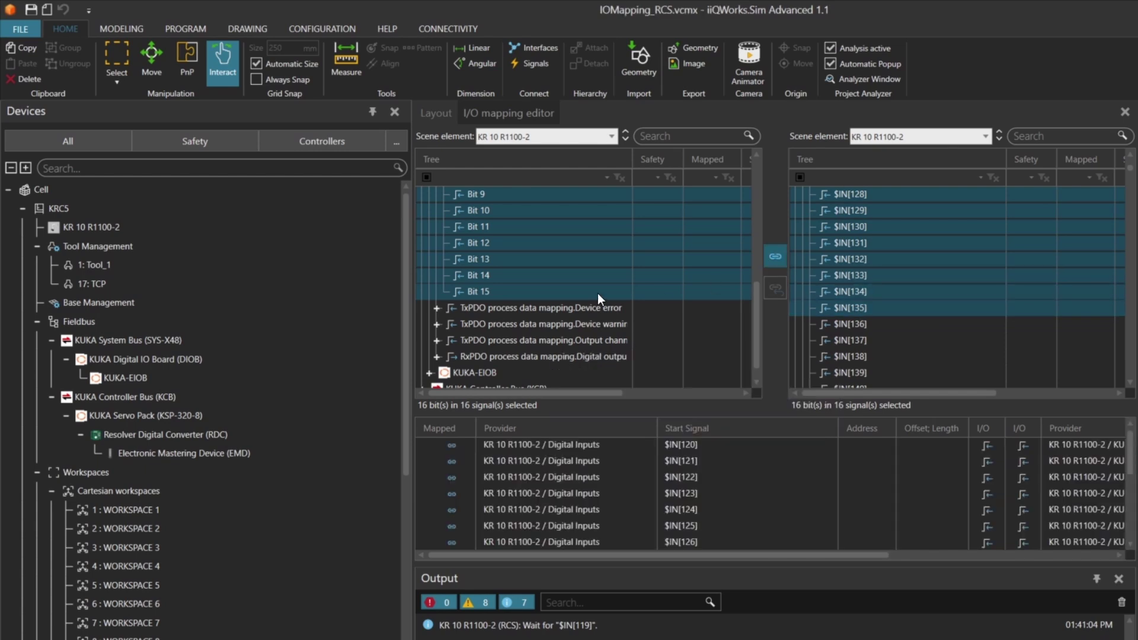
- Expand KUKA-EIOB process data and select input Bits 0–1 and targets $IN[101]–$IN[102]
scroll(474, 268, "up", 3)
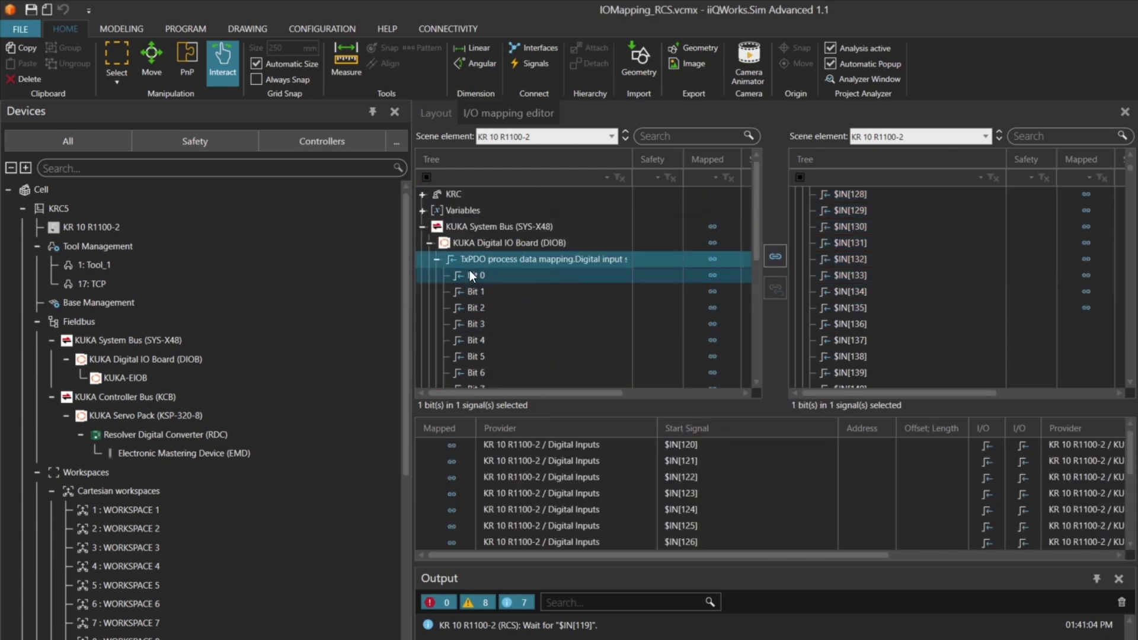
left_click(439, 260)
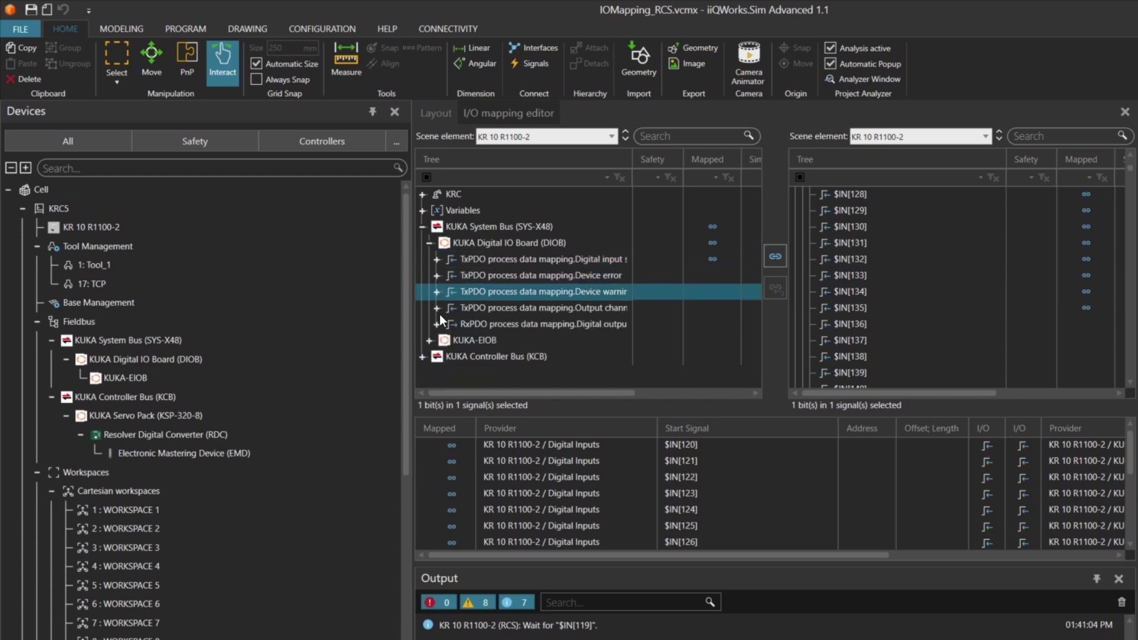
left_click(428, 340)
scroll(440, 319, "down", 2)
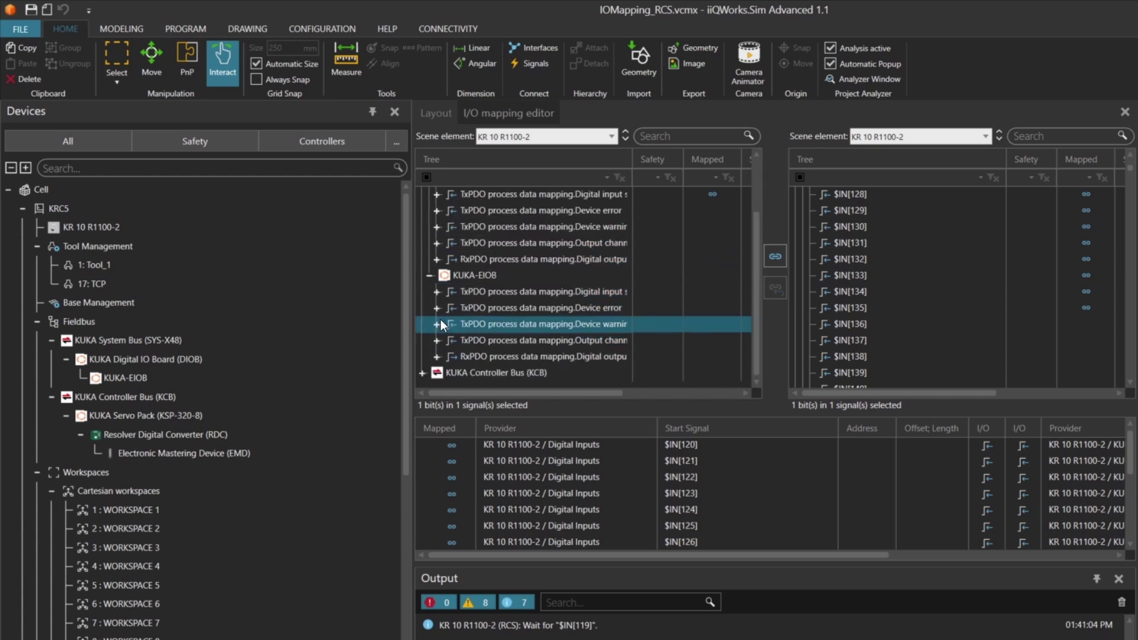
left_click(437, 290)
scroll(468, 293, "down", 1)
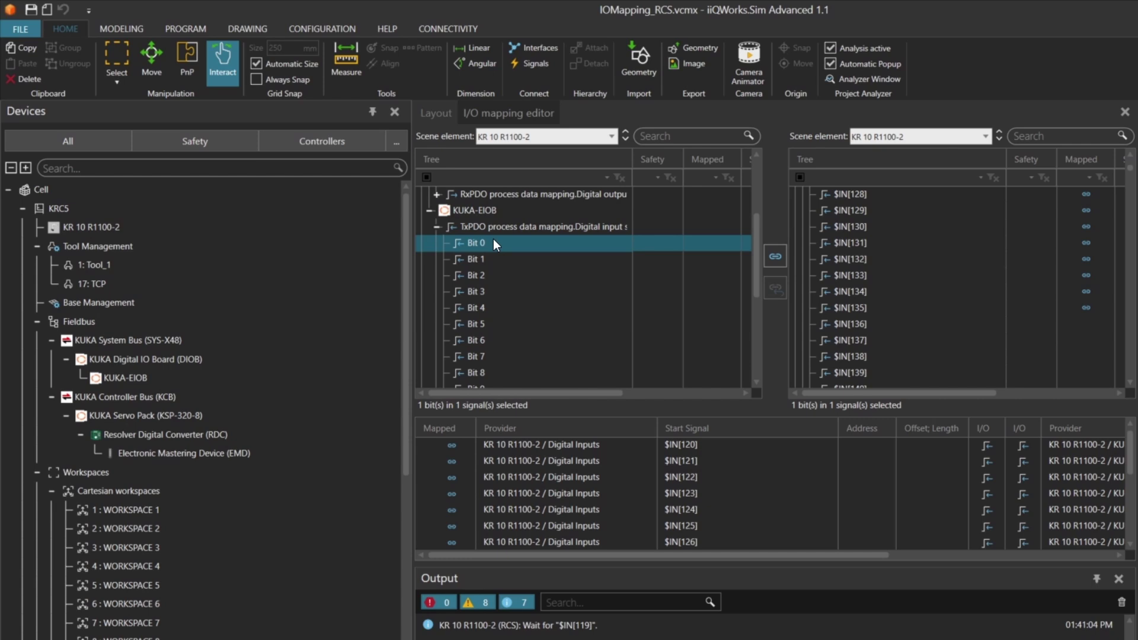
left_click(496, 259, "shift")
scroll(840, 307, "up", 8)
left_click(961, 291)
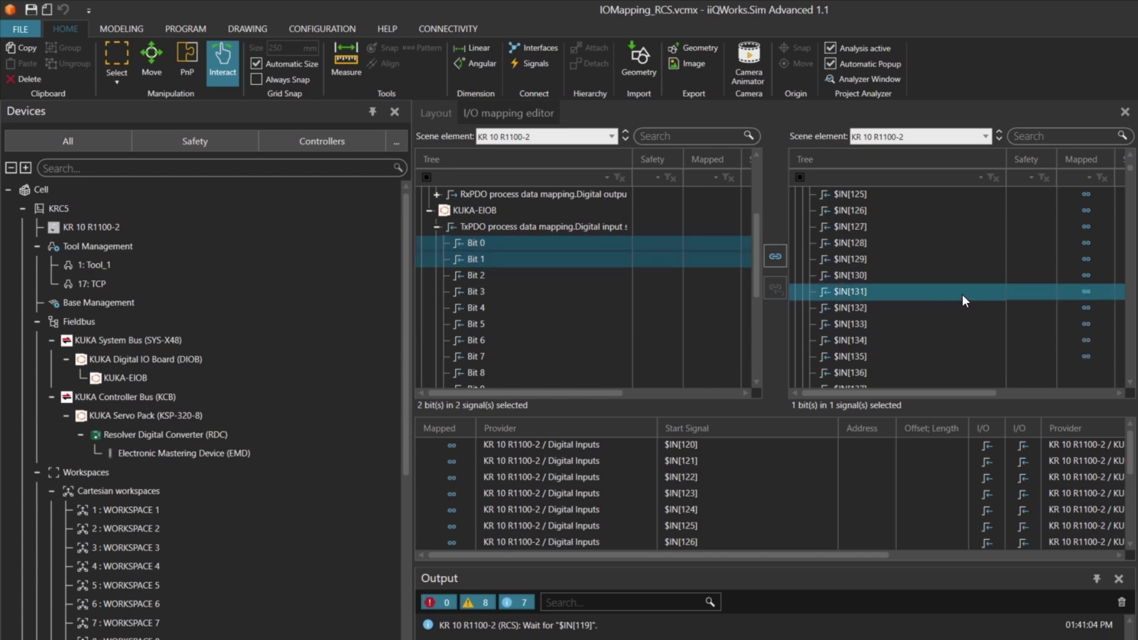
scroll(951, 283, "up", 3)
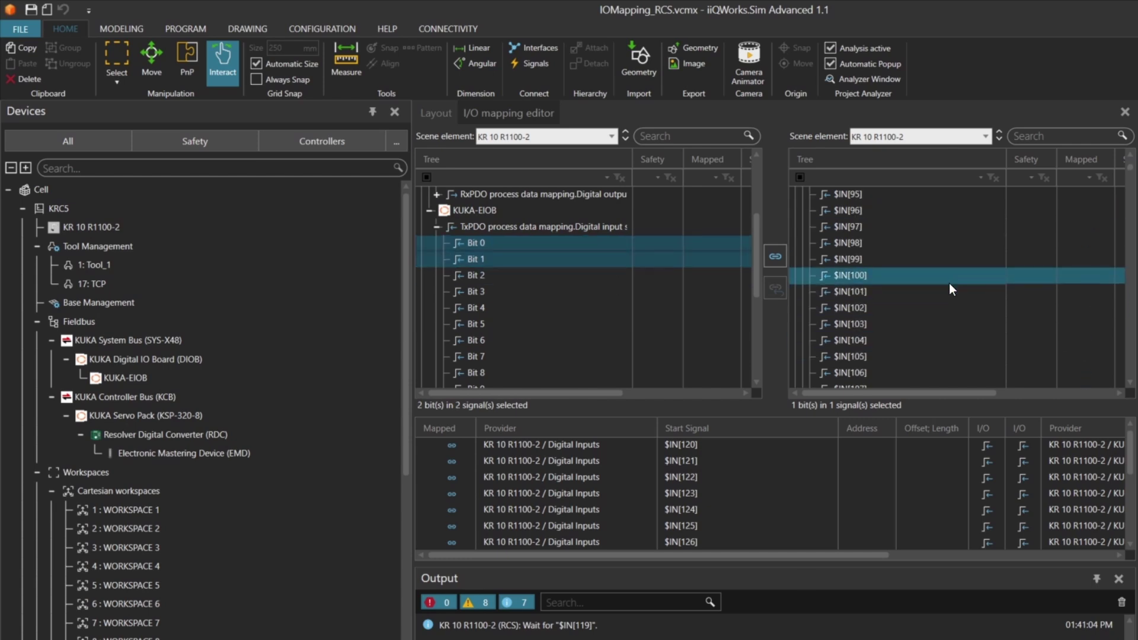
left_click(930, 290)
left_click(916, 307, "shift")
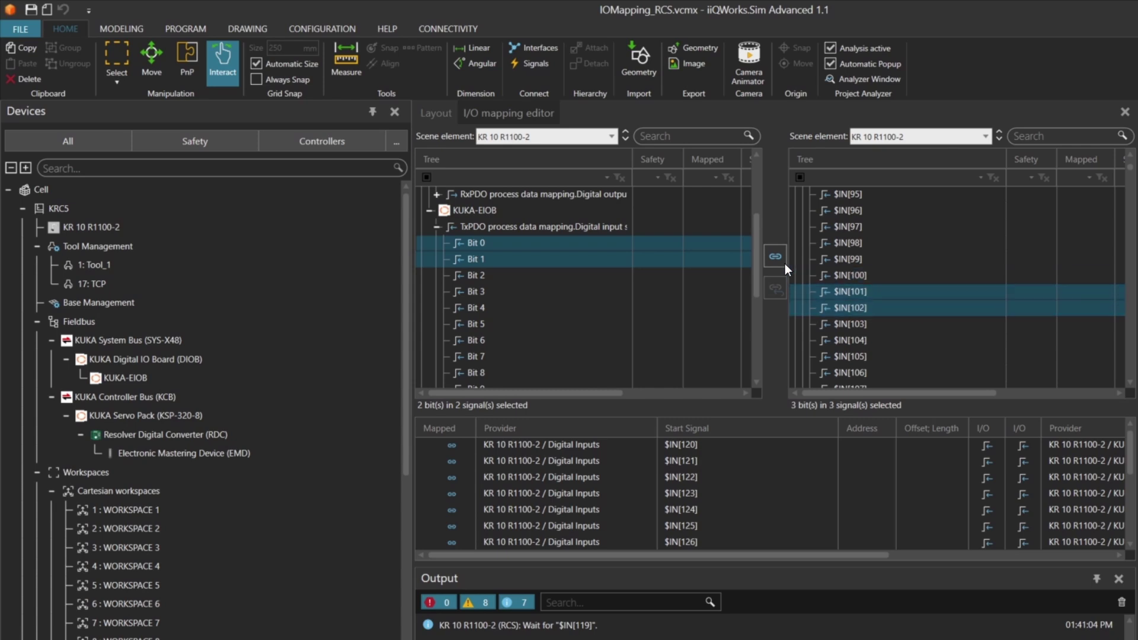
- Map KUKA-EIOB input Bit 2 to robot input $IN[119]
left_click(574, 274)
scroll(972, 326, "down", 4)
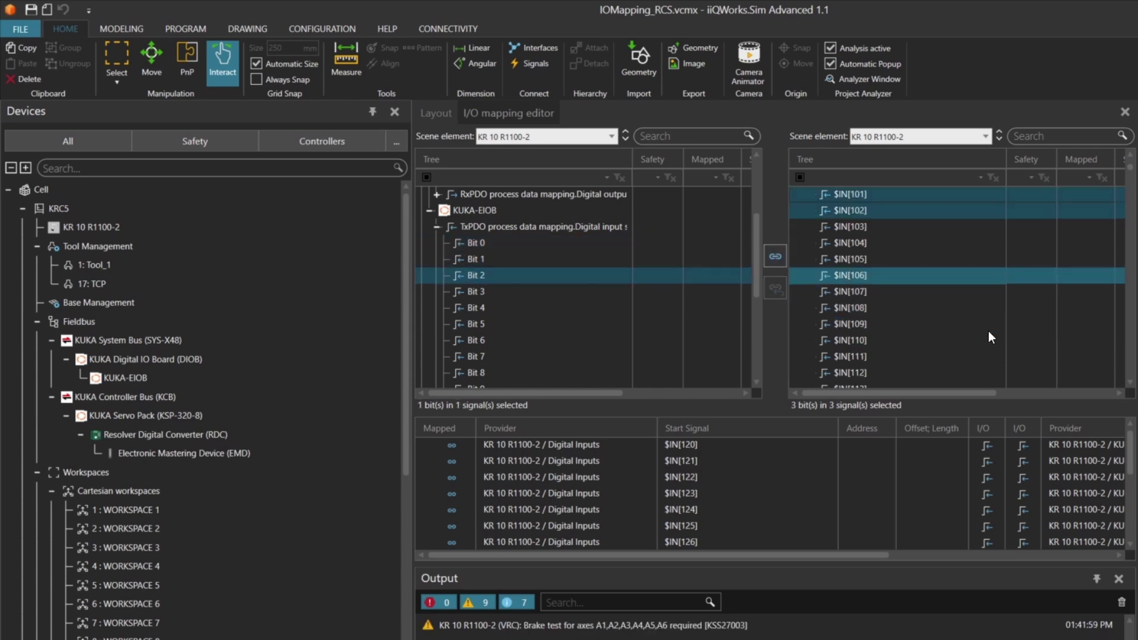
left_click(985, 325)
scroll(983, 323, "down", 1)
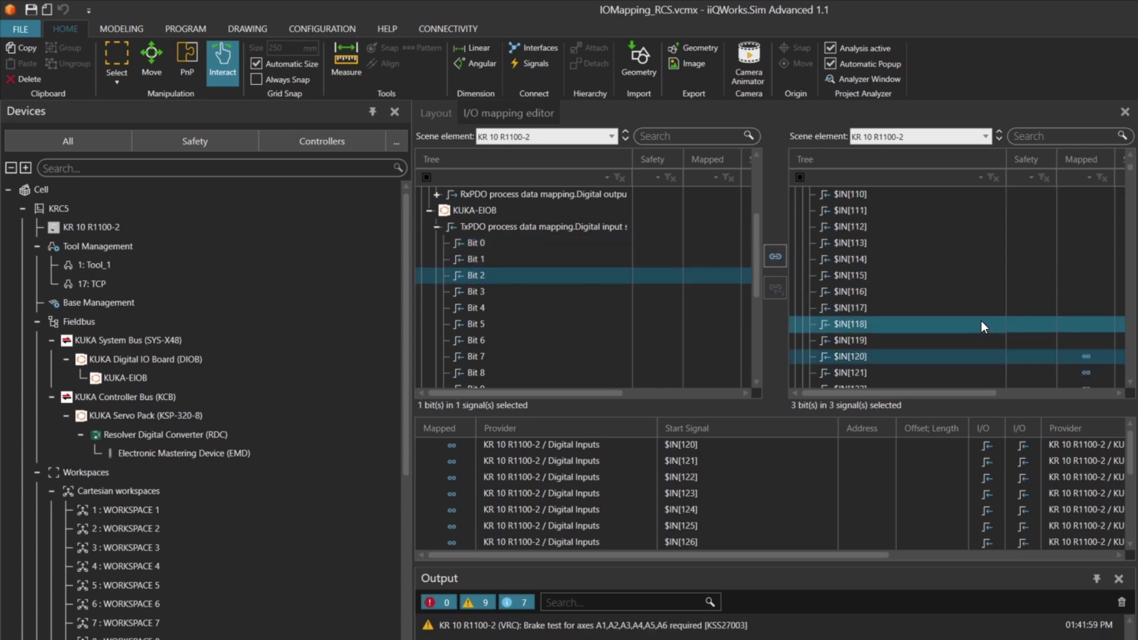
left_click(925, 335)
left_click(775, 257)
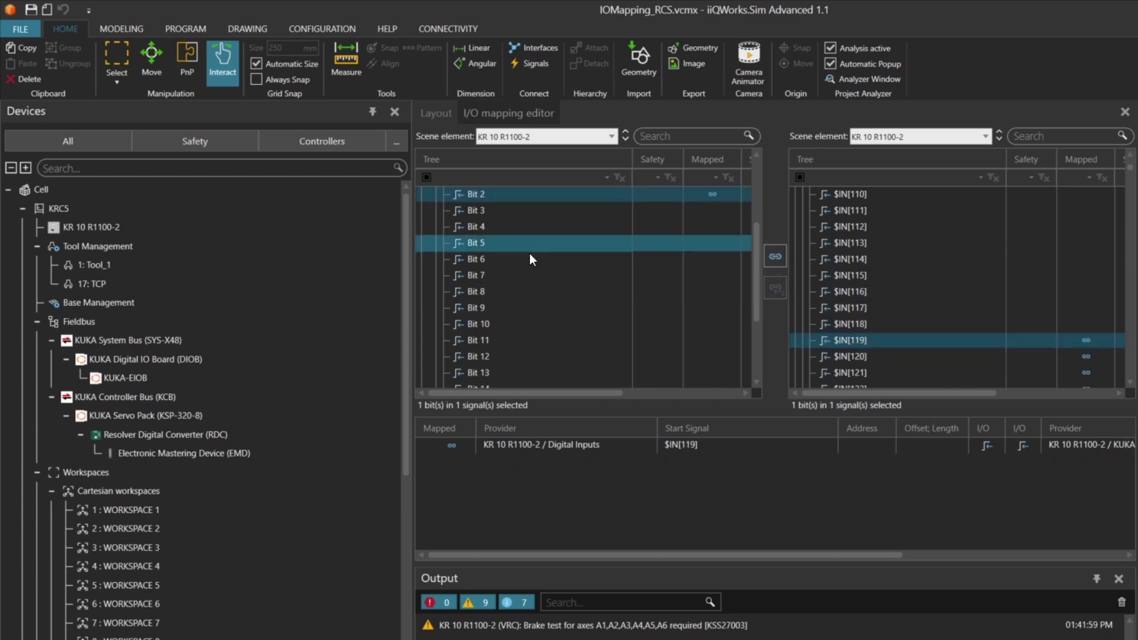
- Connect KUKA-EIOB input Bits 0–1 to $IN[101] and $IN[102]
scroll(529, 253, "up", 2)
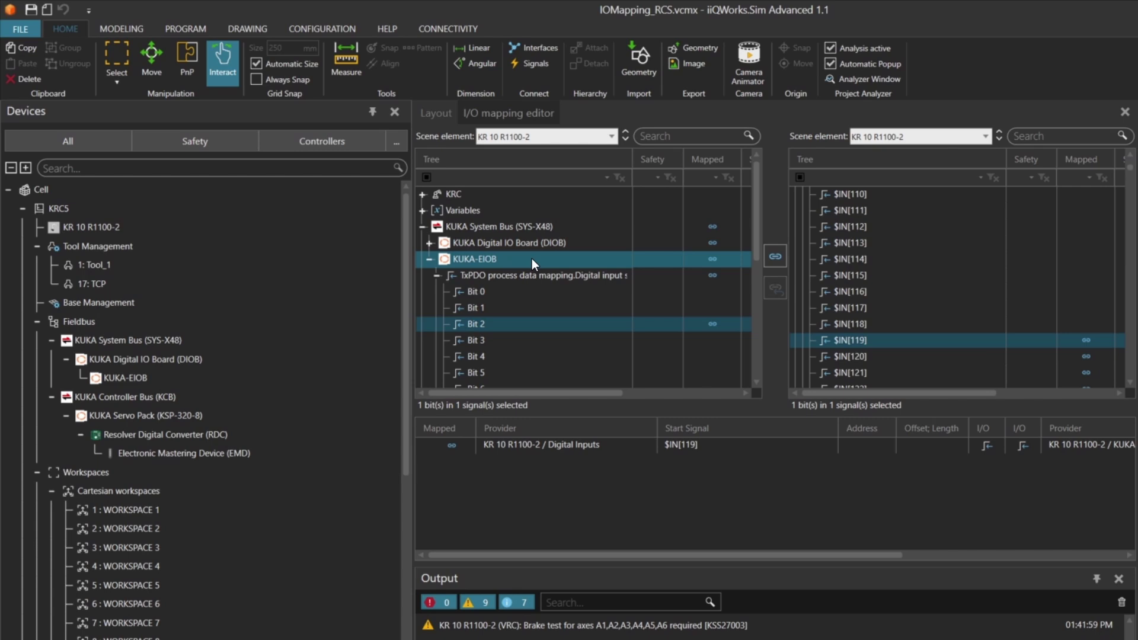
left_click(521, 294)
left_click(518, 304, "shift")
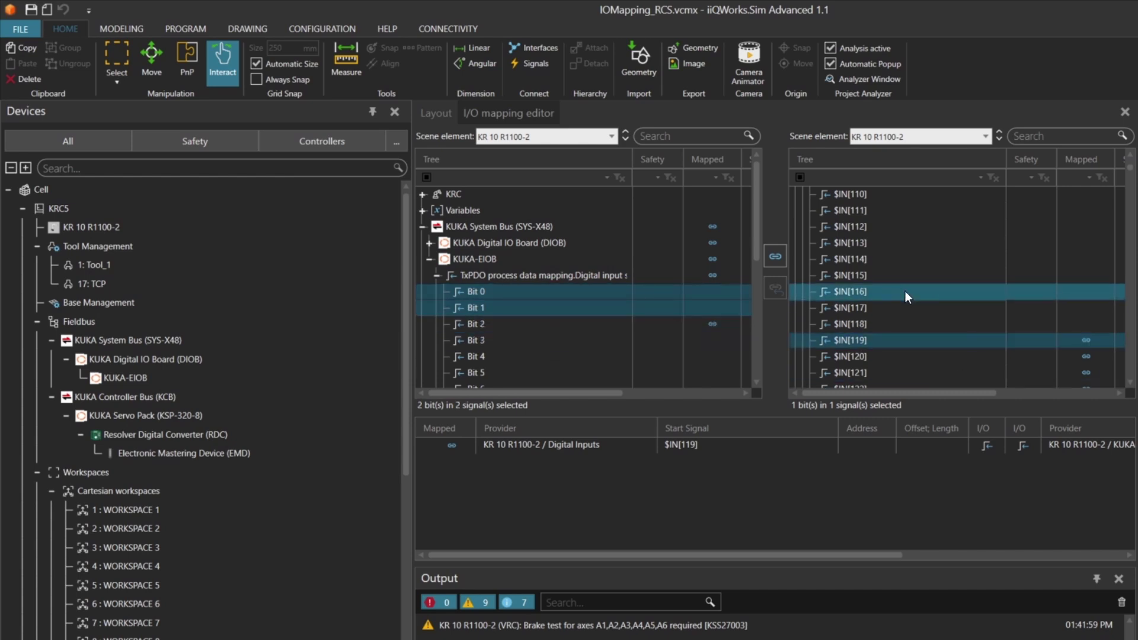
scroll(858, 225, "up", 8)
scroll(858, 225, "down", 3)
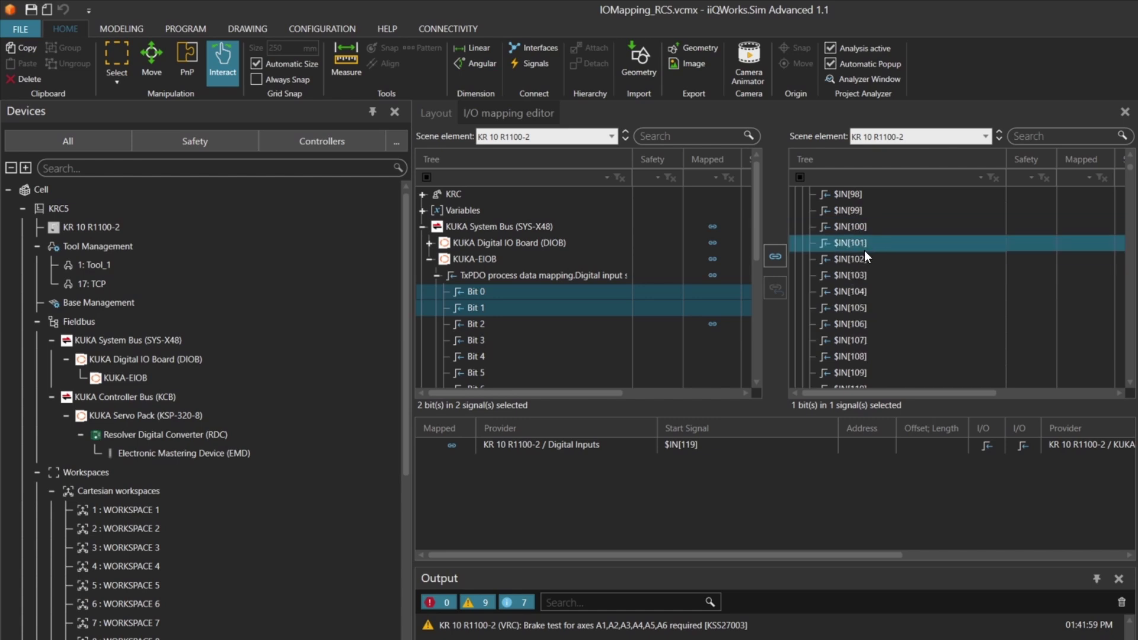
left_click(863, 242)
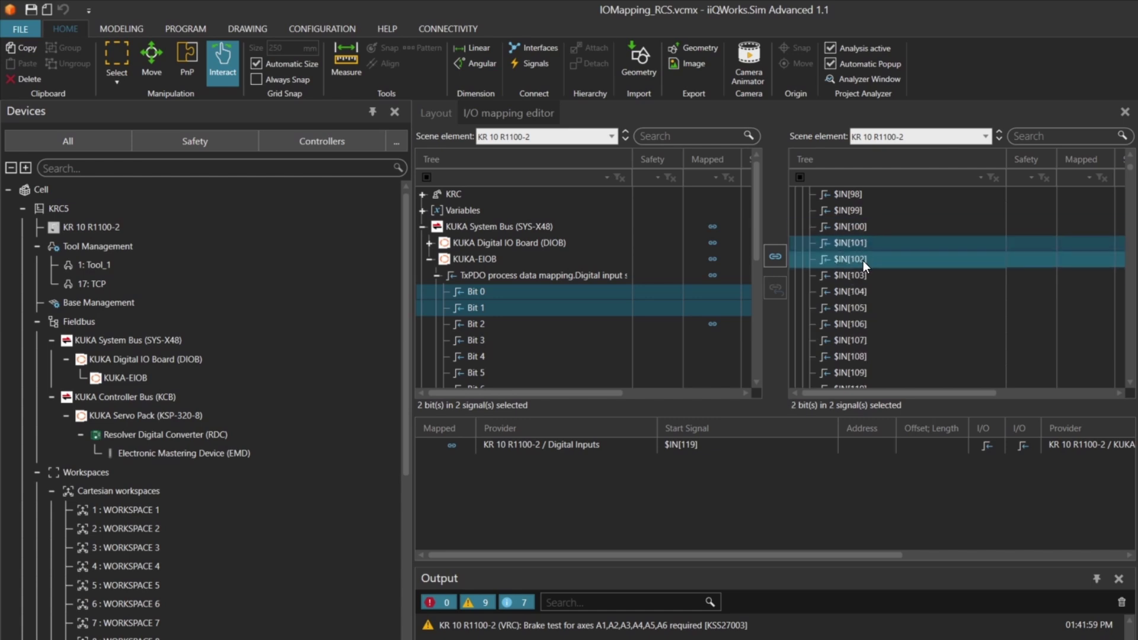
left_click(776, 258)
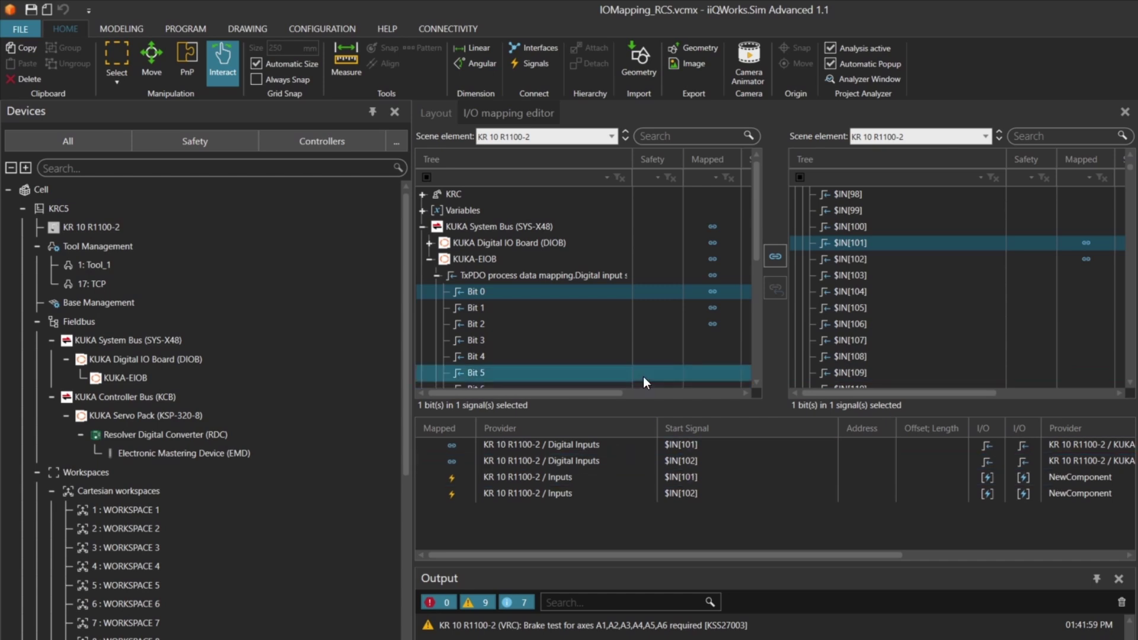
- Expand the DIOB RxPDO digital outputs and select output Bits 0–5
left_click(429, 260)
left_click(430, 243)
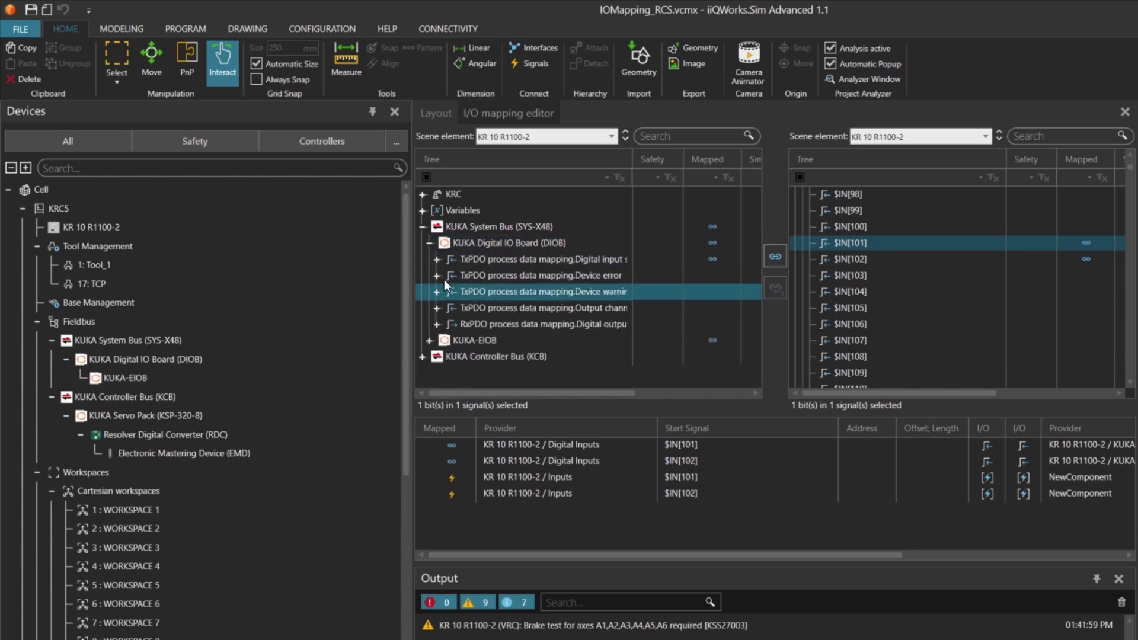
key("Down")
key("Down")
key("Right")
scroll(578, 347, "down", 1)
left_click(578, 347)
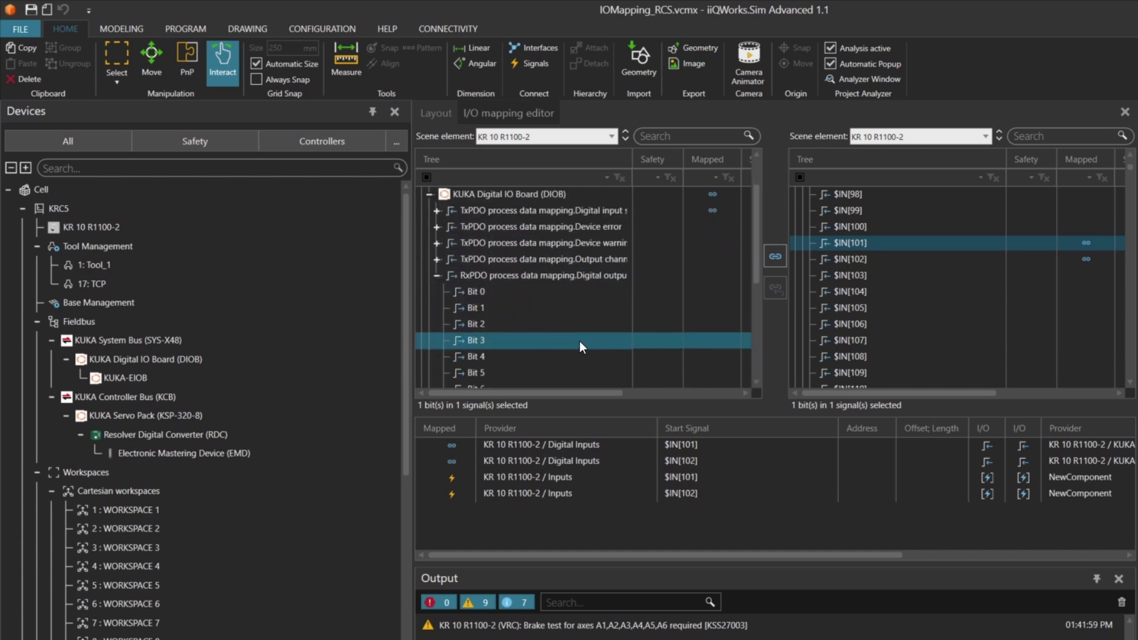
scroll(579, 340, "down", 1)
left_click(504, 242)
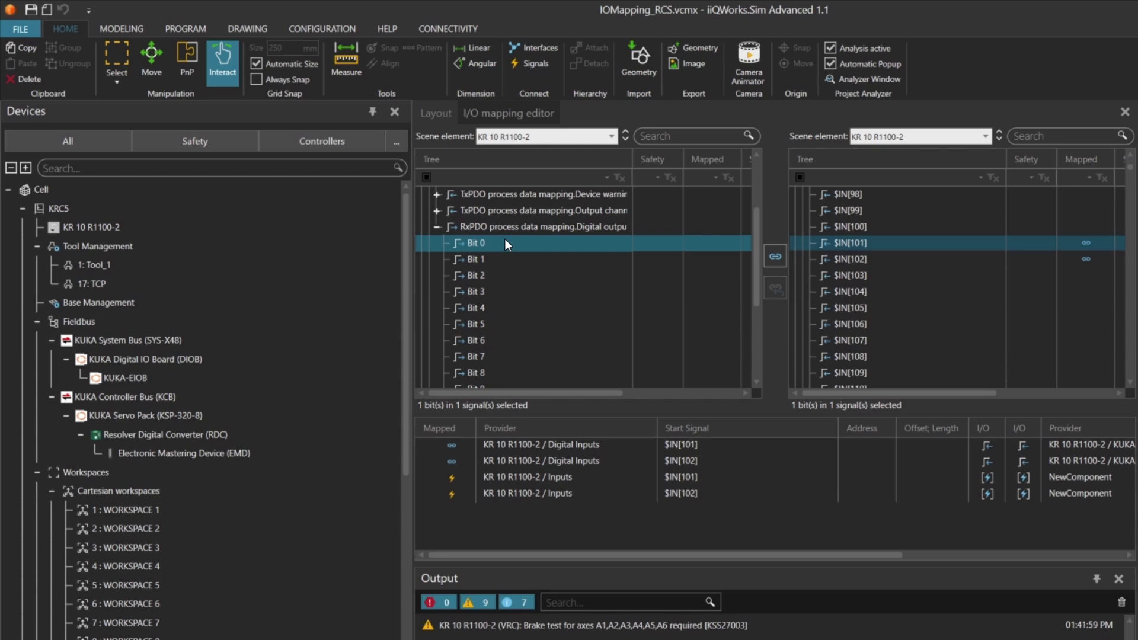
left_click(496, 324, "shift")
scroll(855, 277, "up", 15)
- Select robot outputs $OUT[101]–$OUT[106] as targets and connect the six bits to them
left_click(829, 212)
left_click(803, 211)
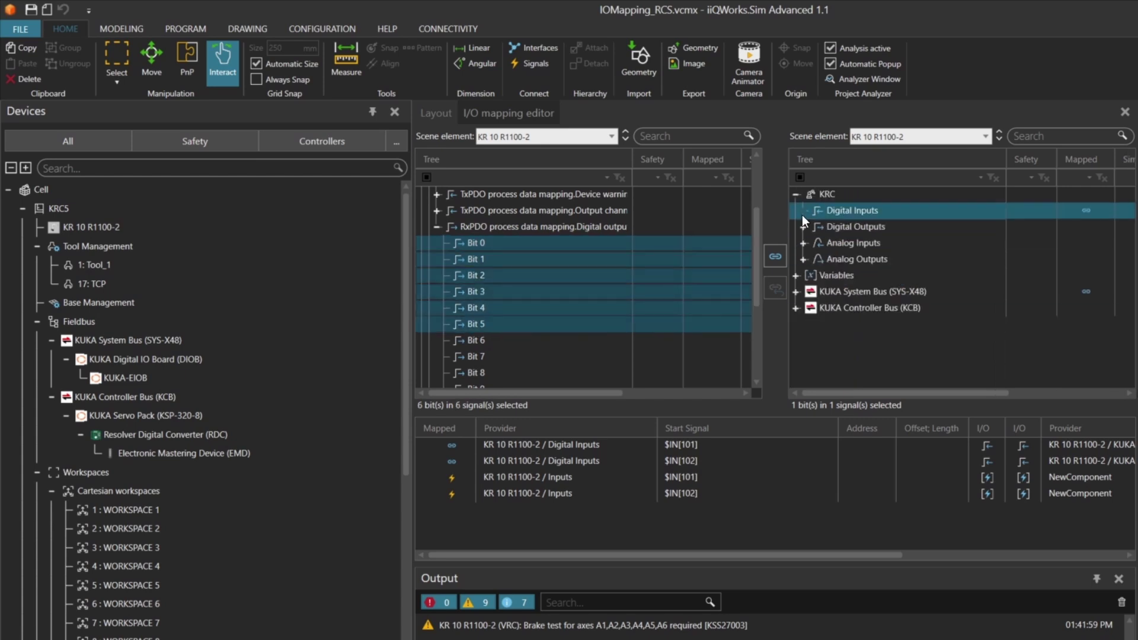
left_click(804, 230)
left_click(803, 226)
scroll(841, 273, "down", 10)
left_click(852, 293)
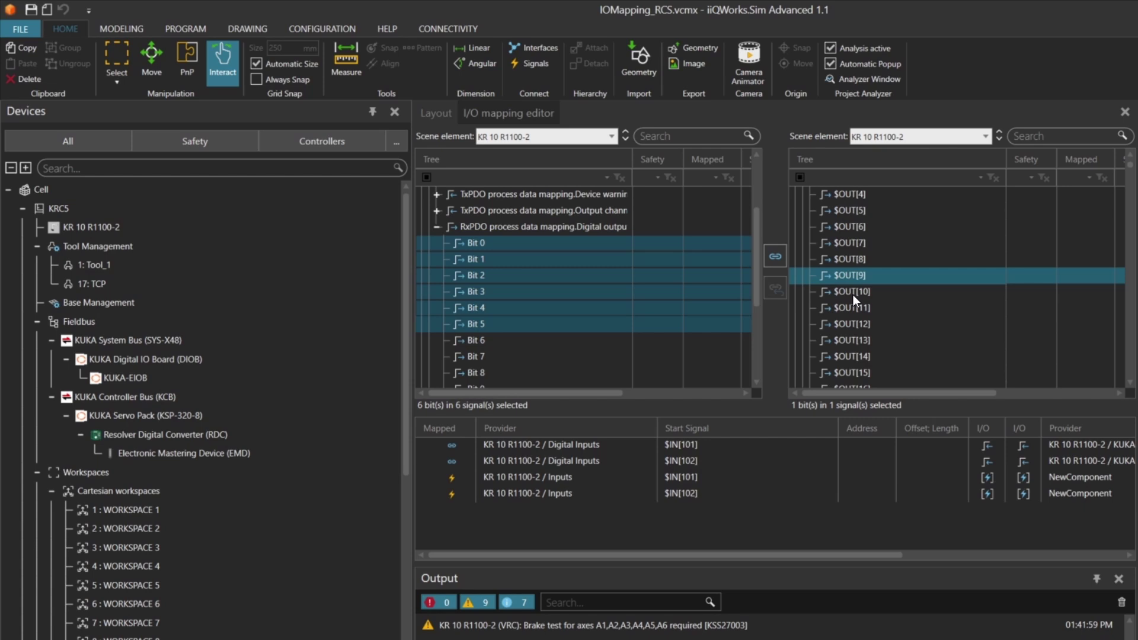
scroll(871, 332, "down", 1)
left_click(887, 340, "shift")
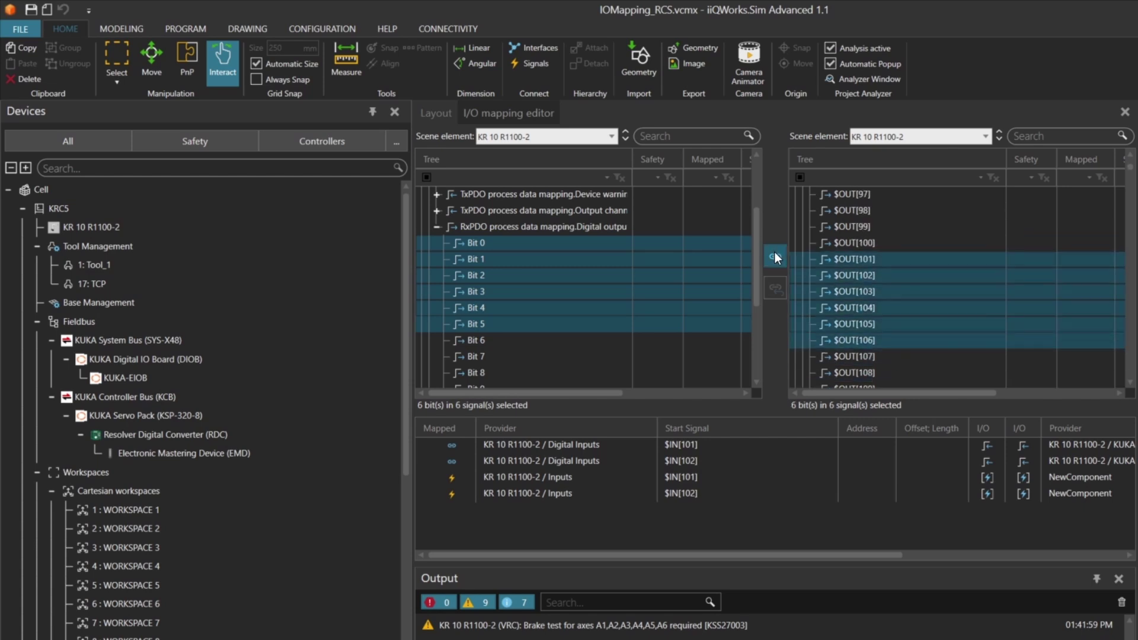
left_click(774, 255)
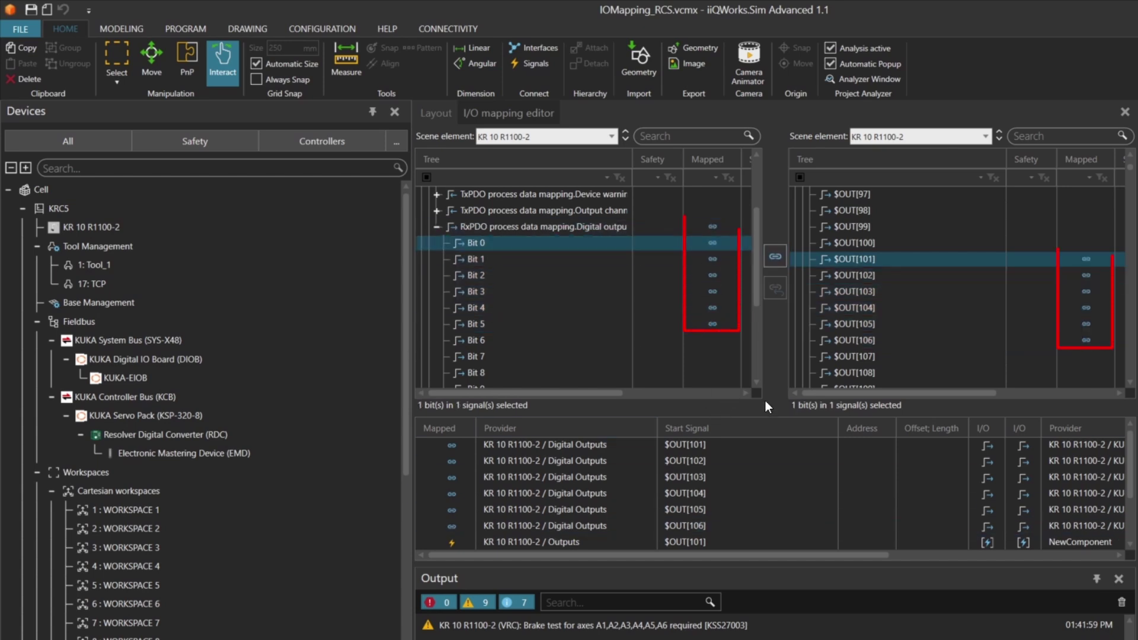
- Close the I/O mapping editor tab and press Play to restart the cell simulation
left_click(1124, 113)
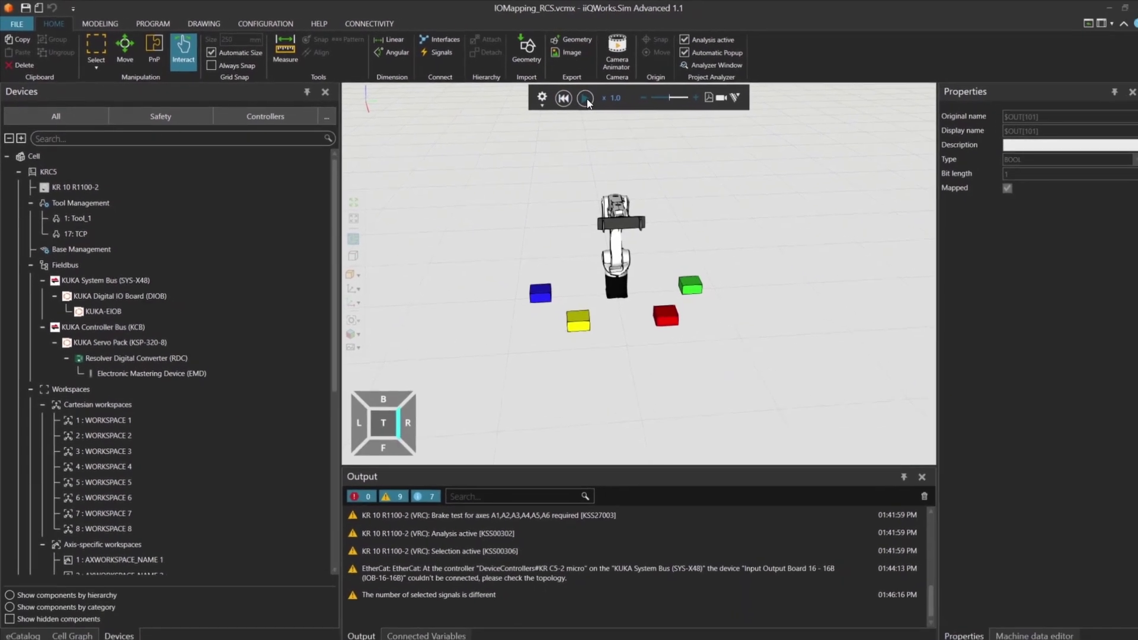
left_click(710, 119)
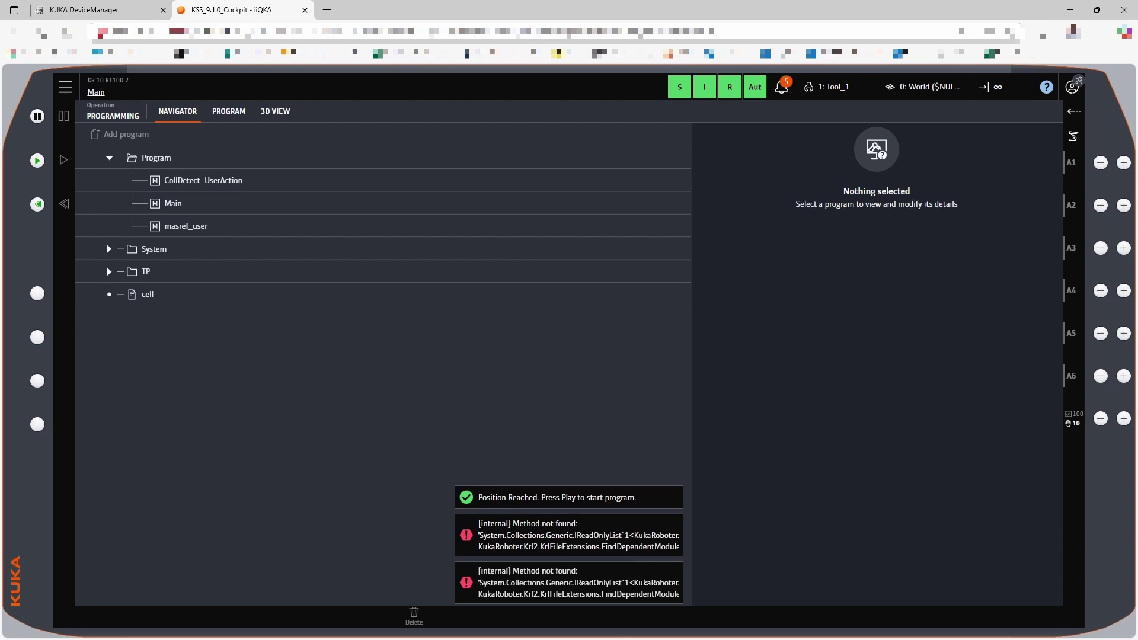
- Switch from the iiQKA KSS Cockpit browser back to iiQWorks.Sim Advanced with Alt+Tab
key("alt+Tab")
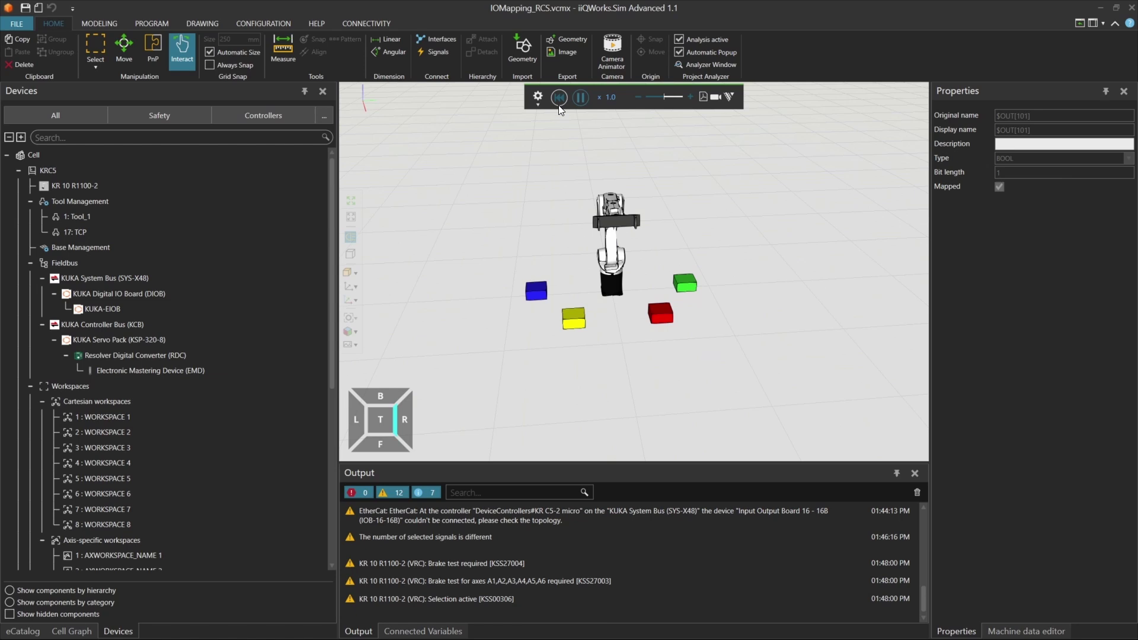
- Write FALSE to triggerBit from the CODESYS watch list
key("alt+Tab")
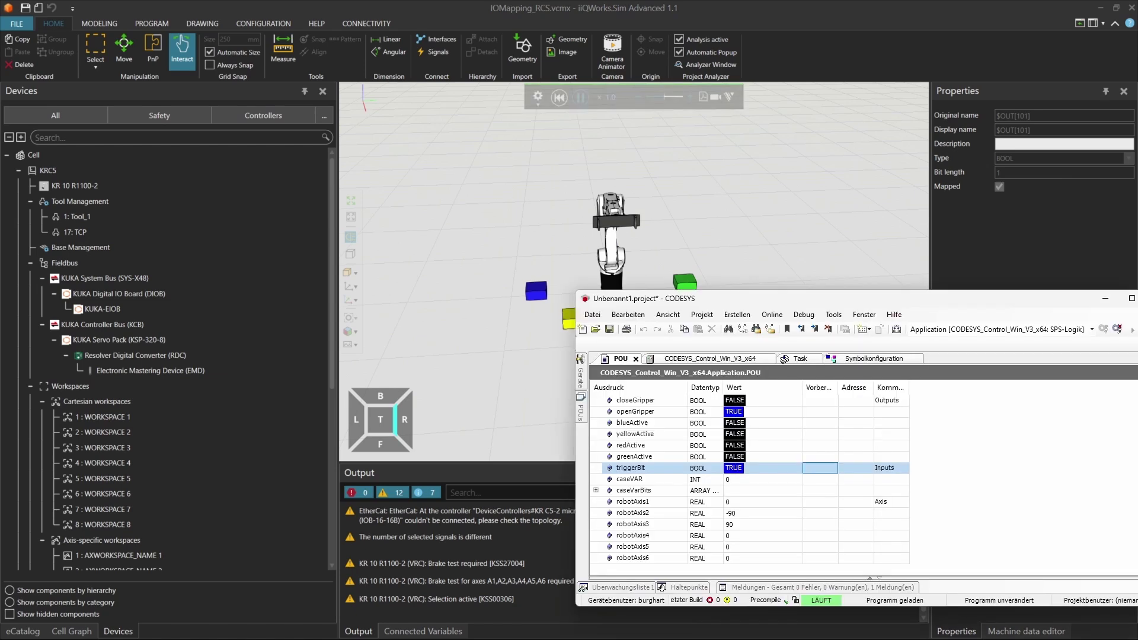
left_click(825, 472)
right_click(832, 473)
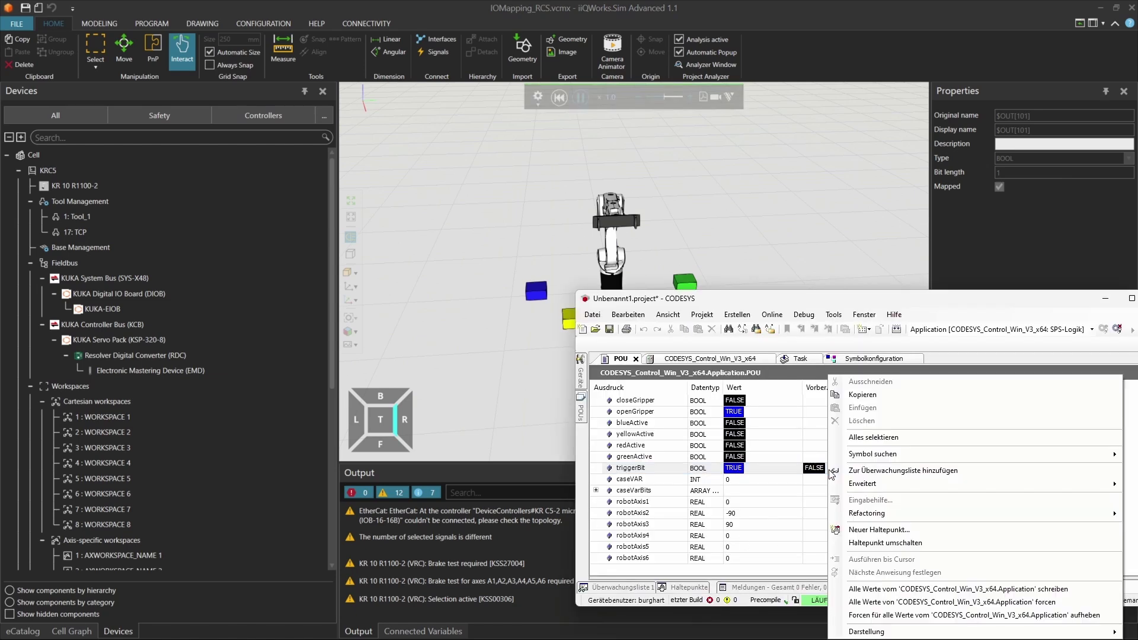
left_click(921, 589)
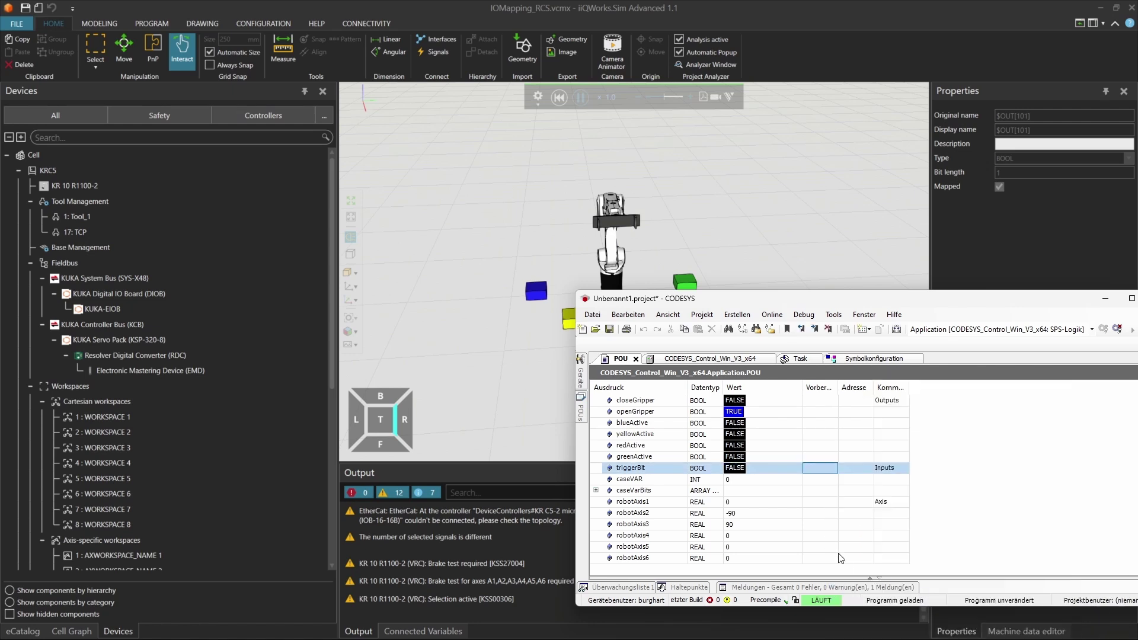
- Write caseVAR 10 and triggerBit TRUE to the running application
left_click(775, 482)
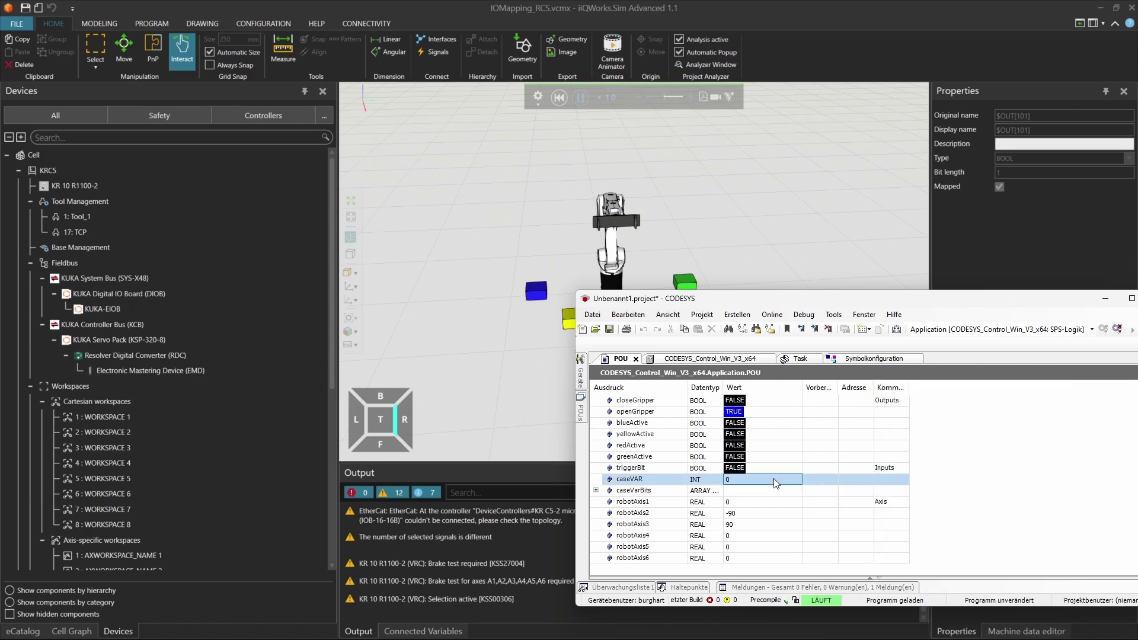
left_click(833, 481)
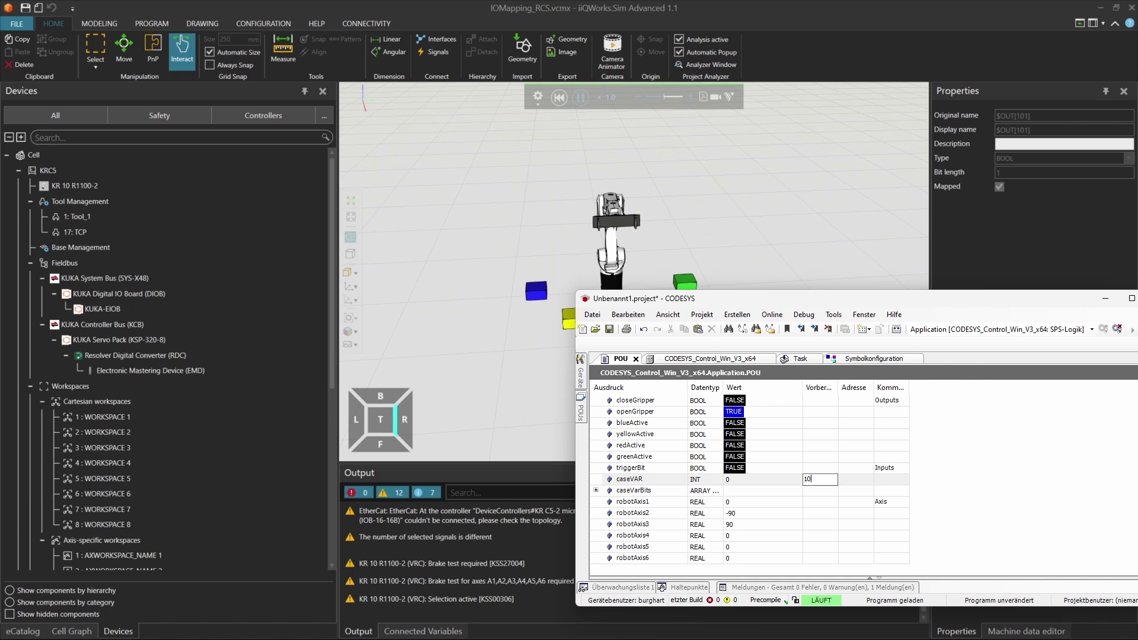
key("Return")
left_click(816, 458)
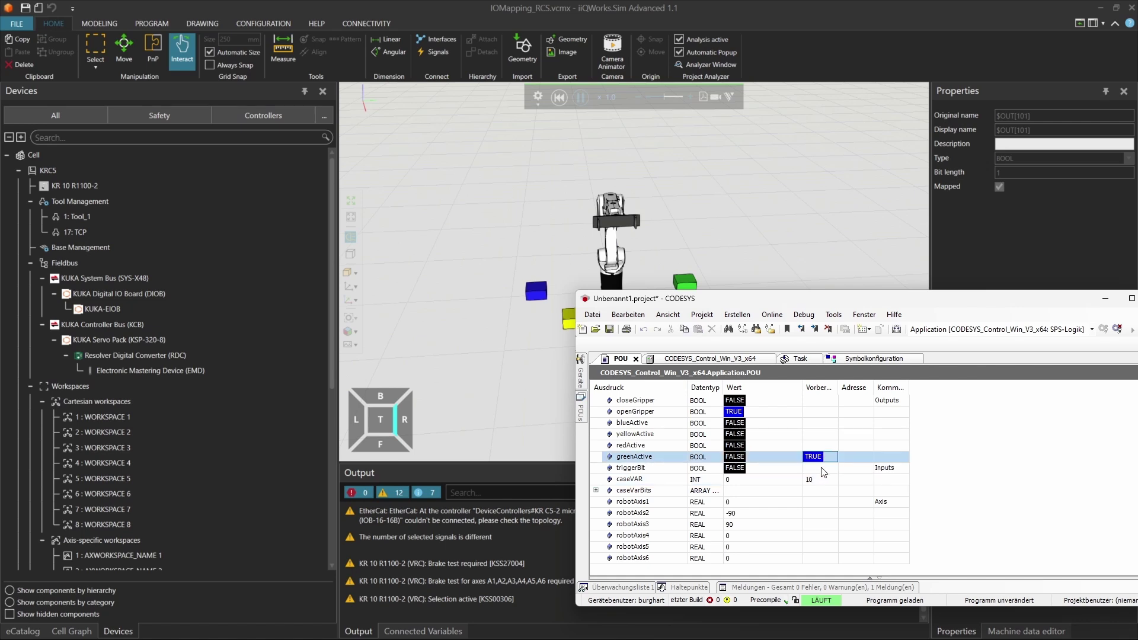
left_click(828, 468)
right_click(829, 474)
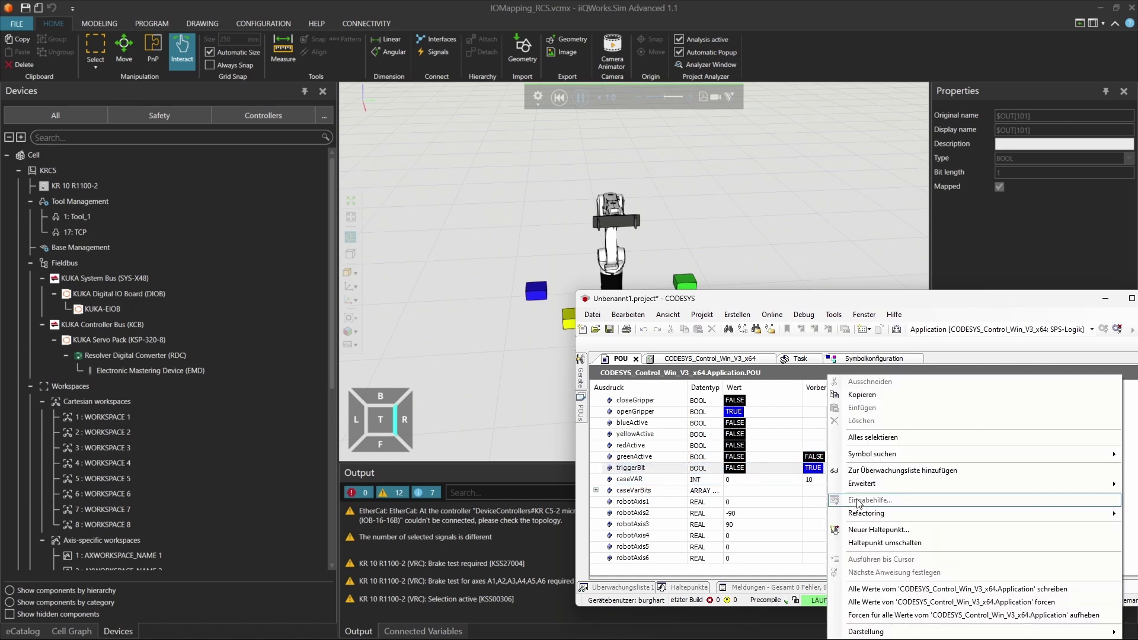
left_click(902, 593)
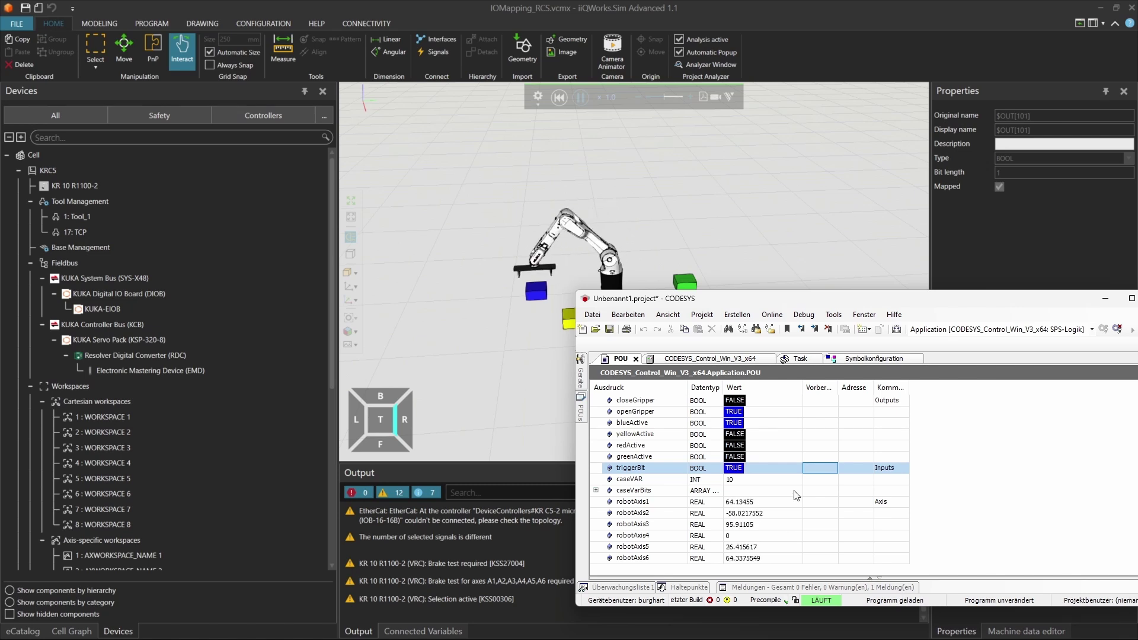
left_click_drag(816, 297, 845, 322)
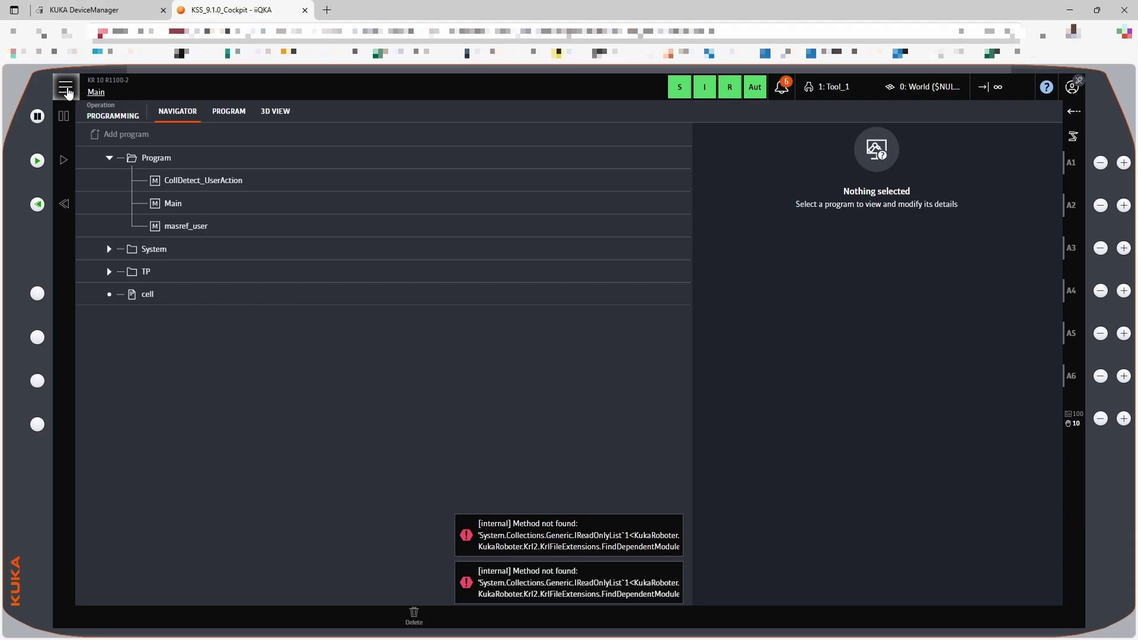
- Show digital inputs $IN[113]–$IN[130] via Diagnosis & Monitoring > Inputs & Outputs
left_click(66, 87)
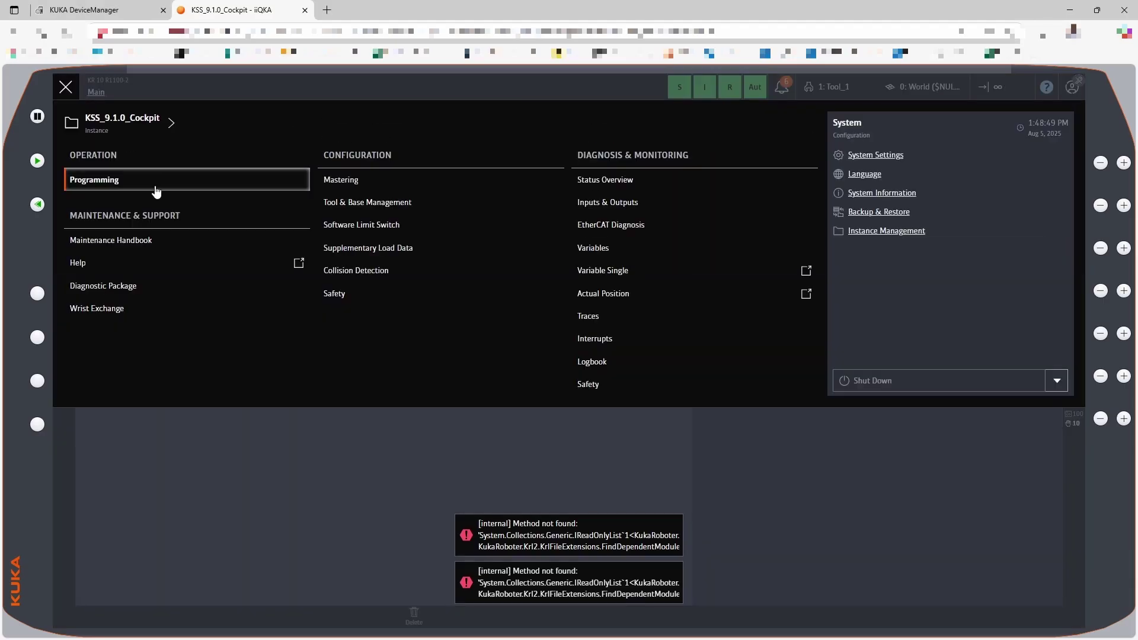
left_click(620, 205)
scroll(264, 372, "down", 20)
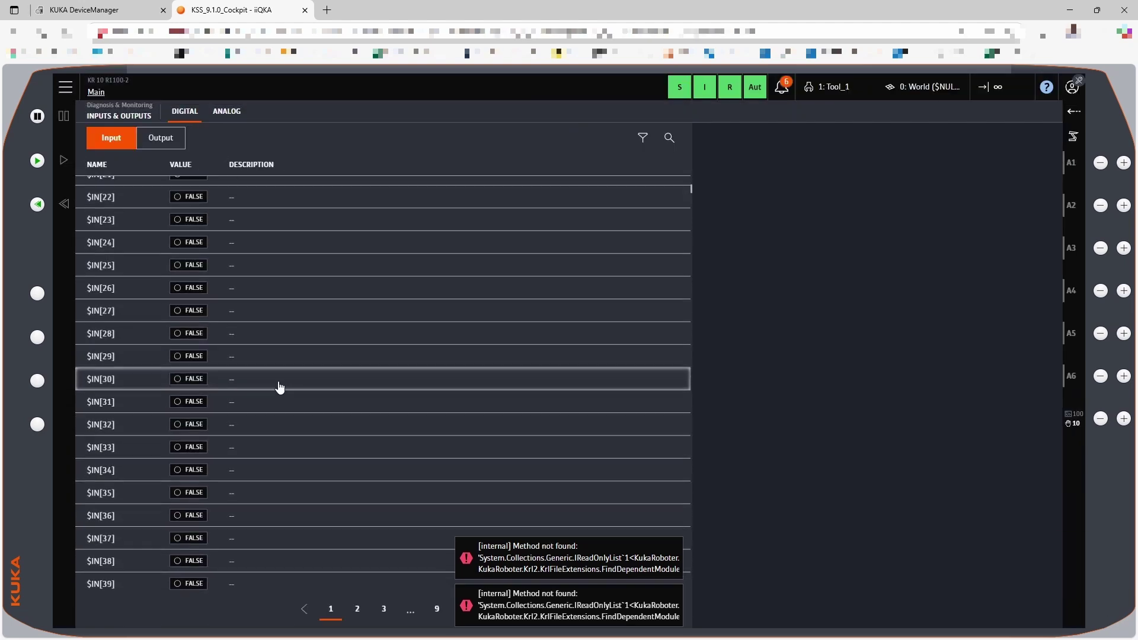
scroll(285, 382, "down", 10)
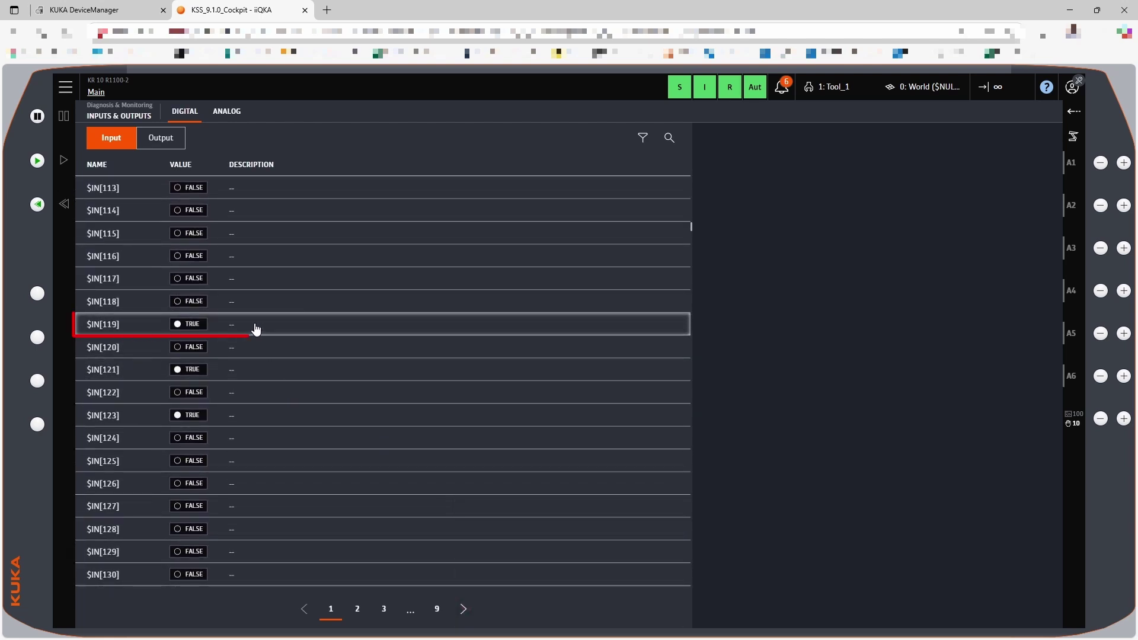
key("alt+Tab")
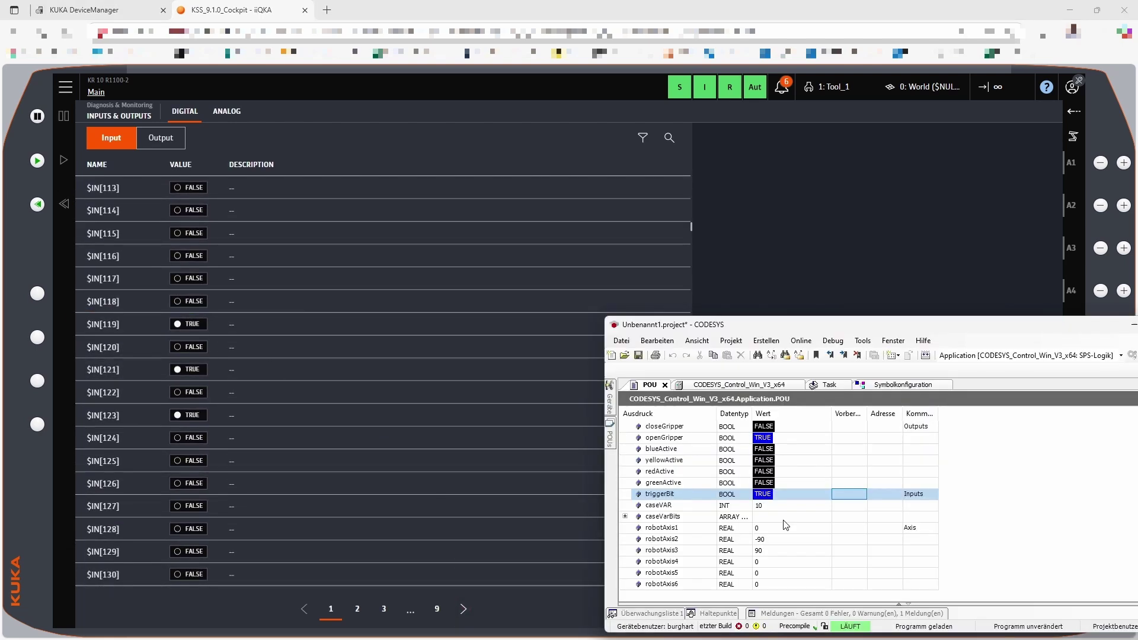
- Reset triggerBit to FALSE and write caseVAR 20 to the PLC
left_click(851, 500)
right_click(850, 499)
left_click(934, 590)
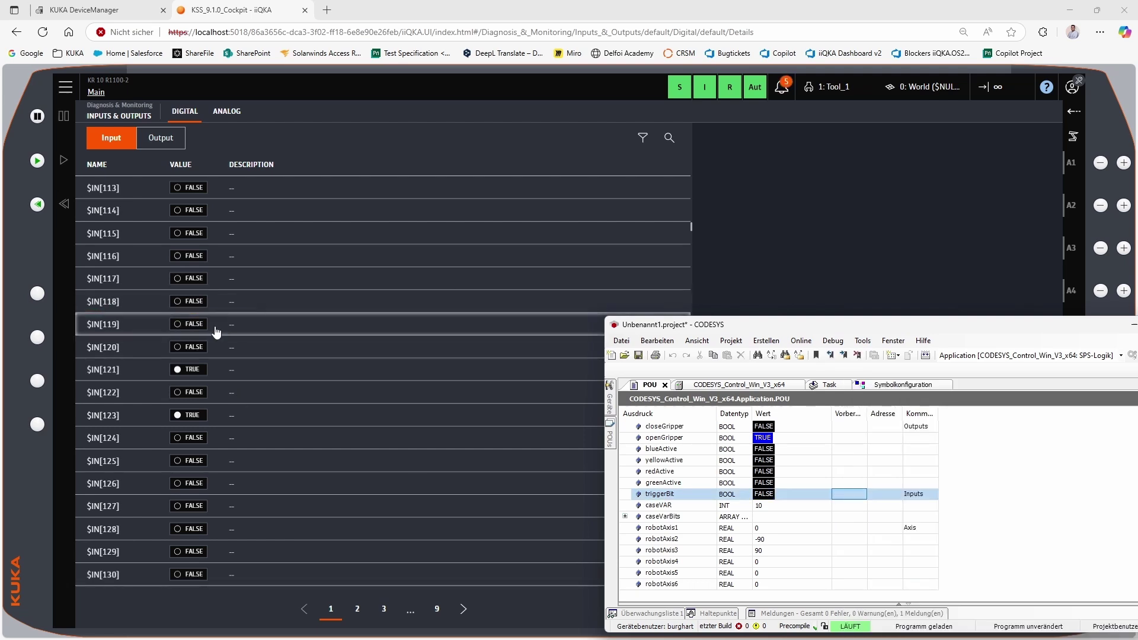
left_click(851, 505)
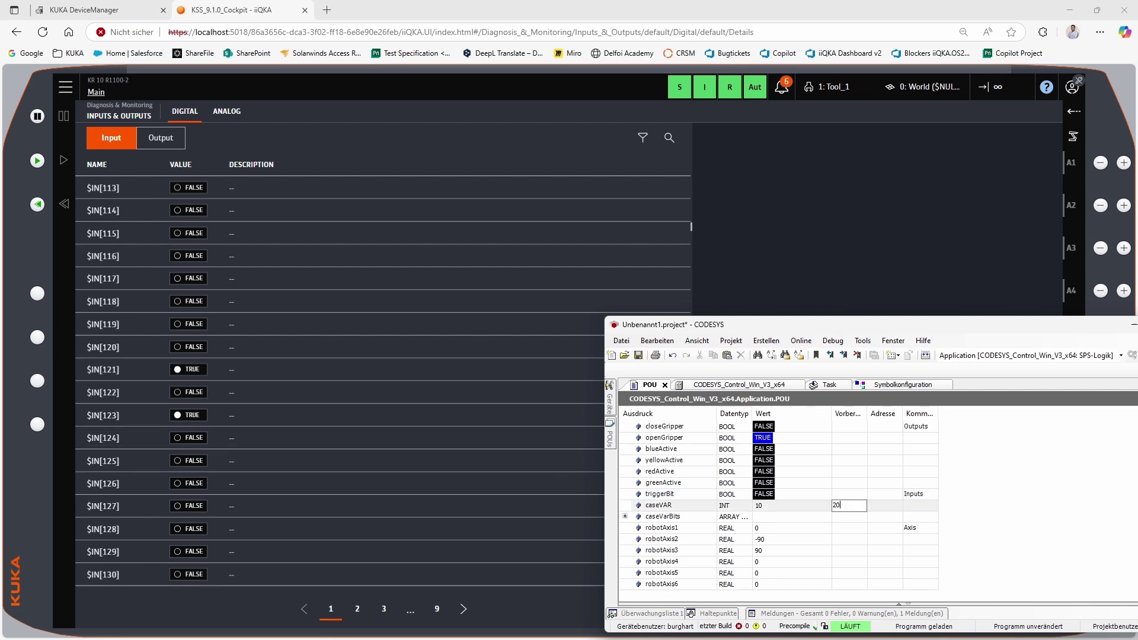
type("20")
key("Return")
right_click(845, 508)
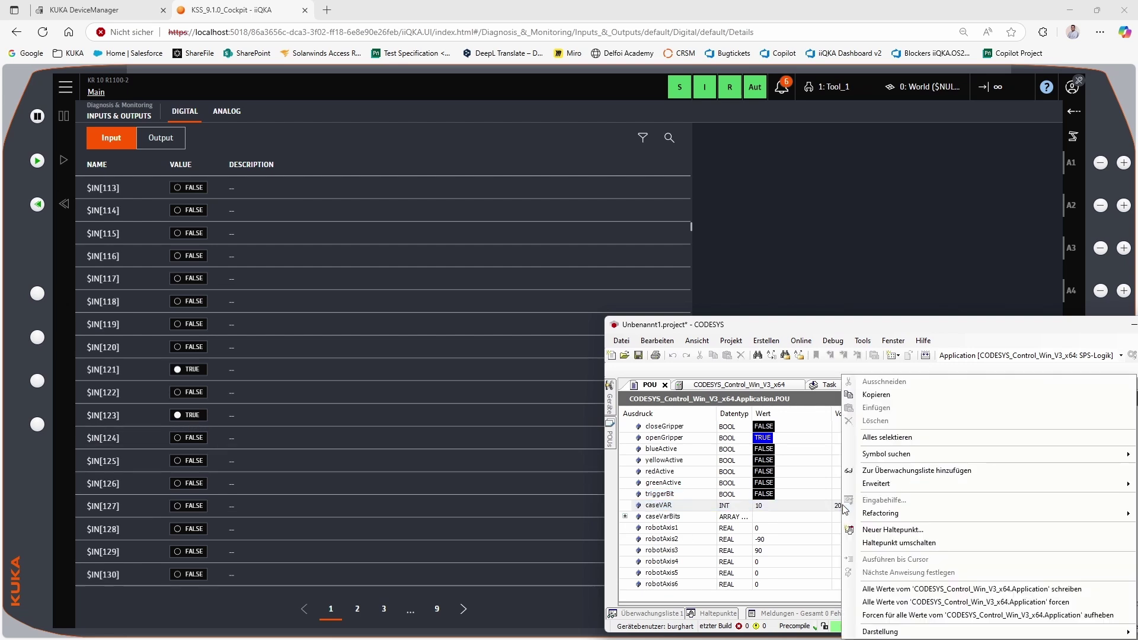
left_click(974, 588)
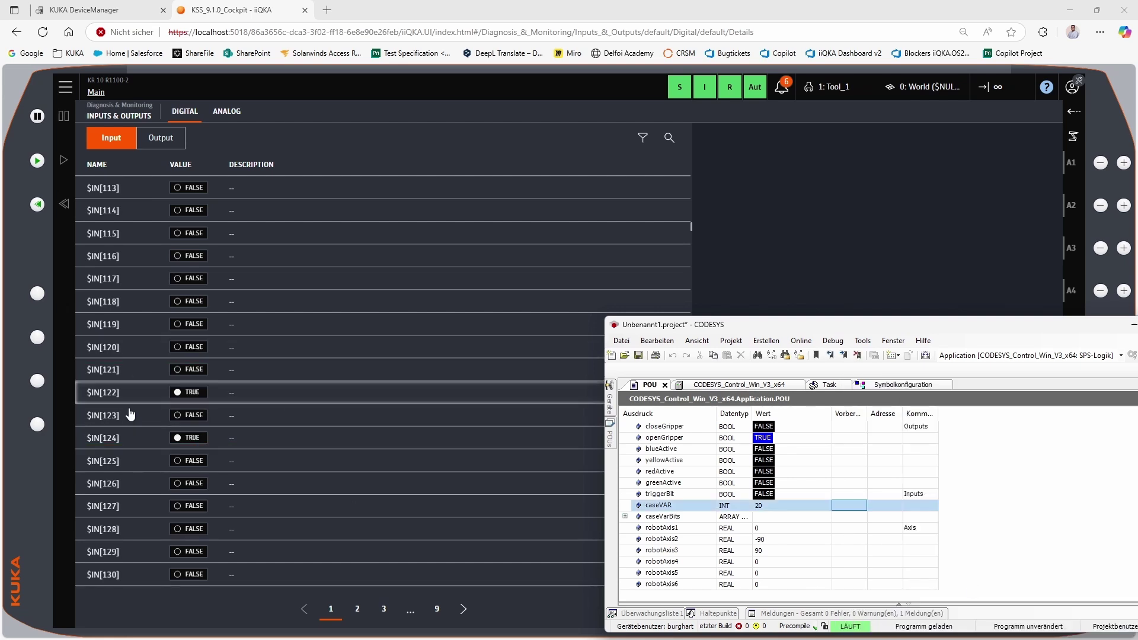
- Write triggerBit TRUE and check the robot inputs in the cockpit
left_click(854, 494)
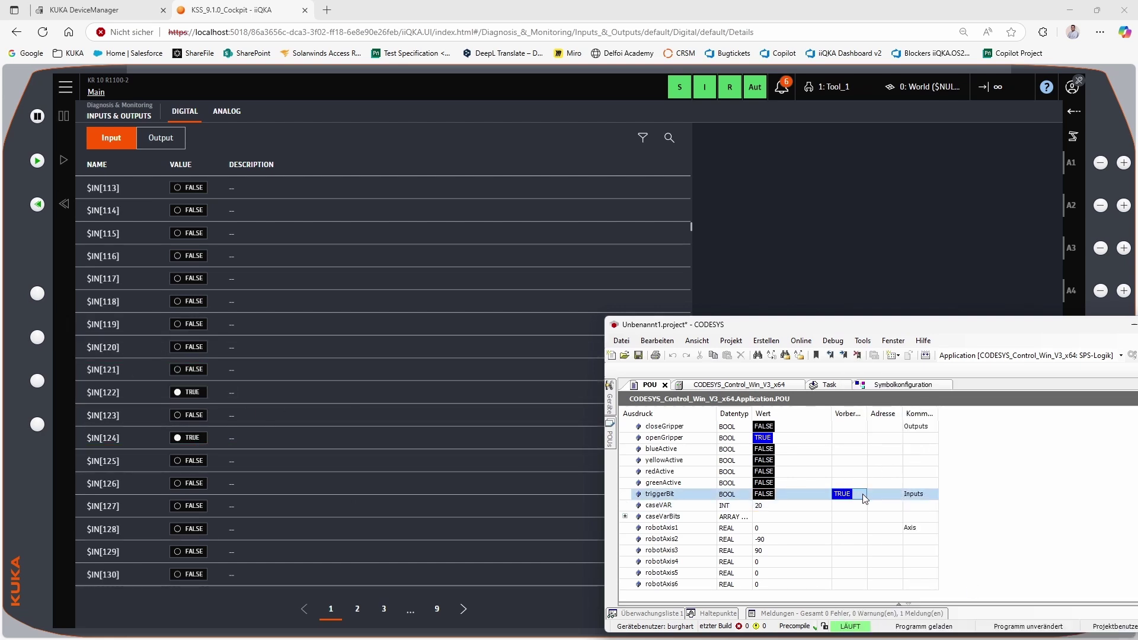
right_click(864, 495)
left_click(952, 590)
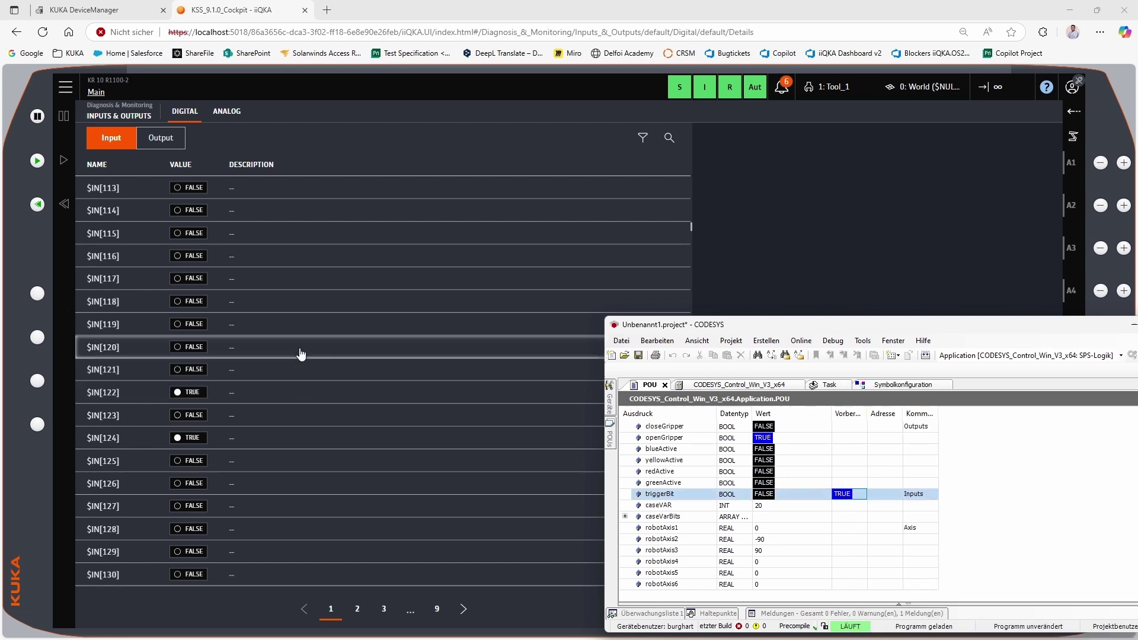
left_click(1069, 11)
left_click(1069, 11)
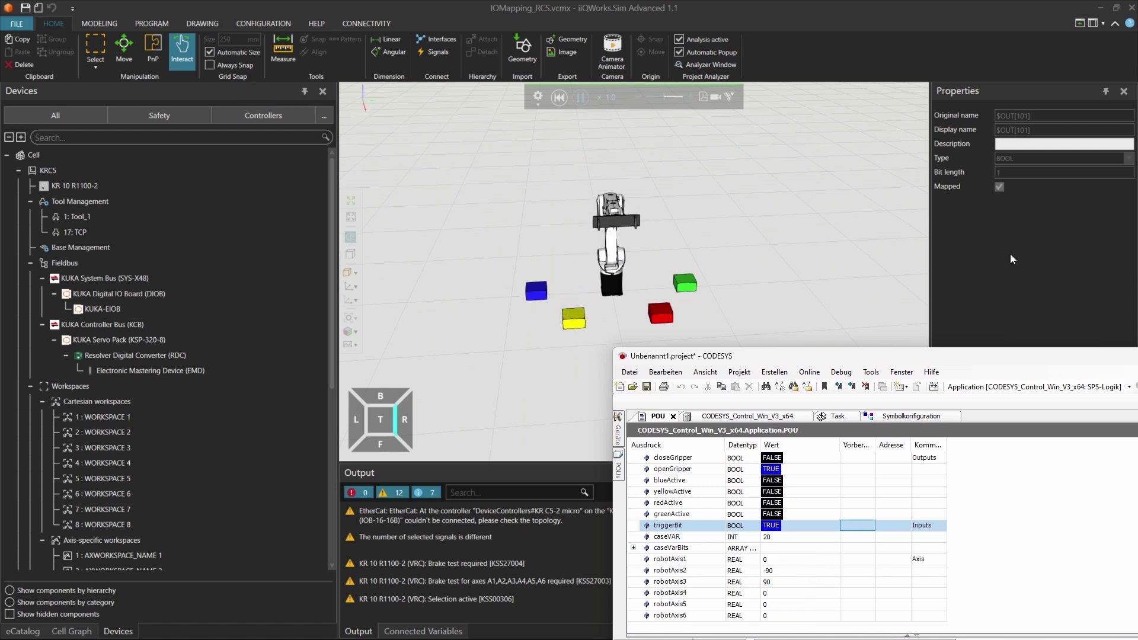
- Stop the simulation and add a KUKA Extension Bus (SYS-X44) under Fieldbus
left_click(558, 98)
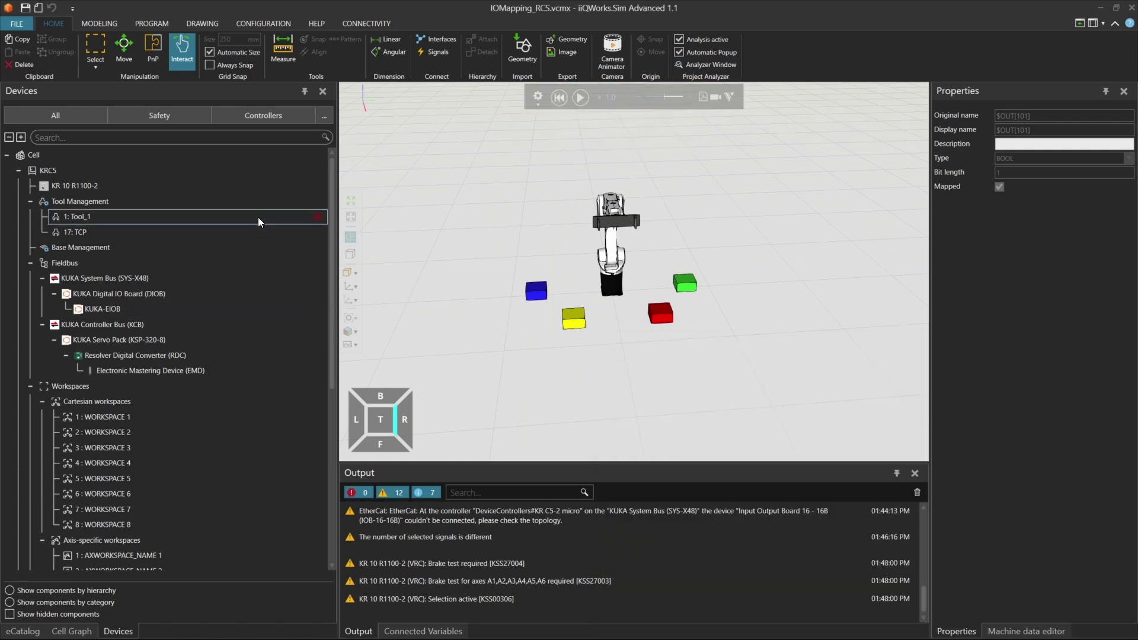
right_click(126, 266)
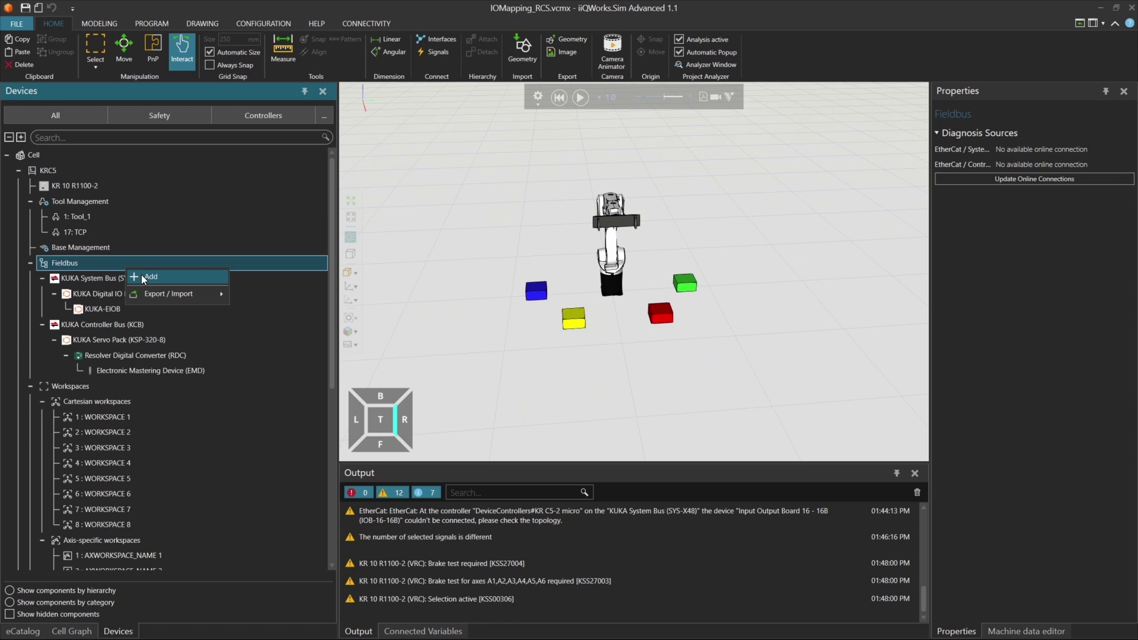
left_click(144, 275)
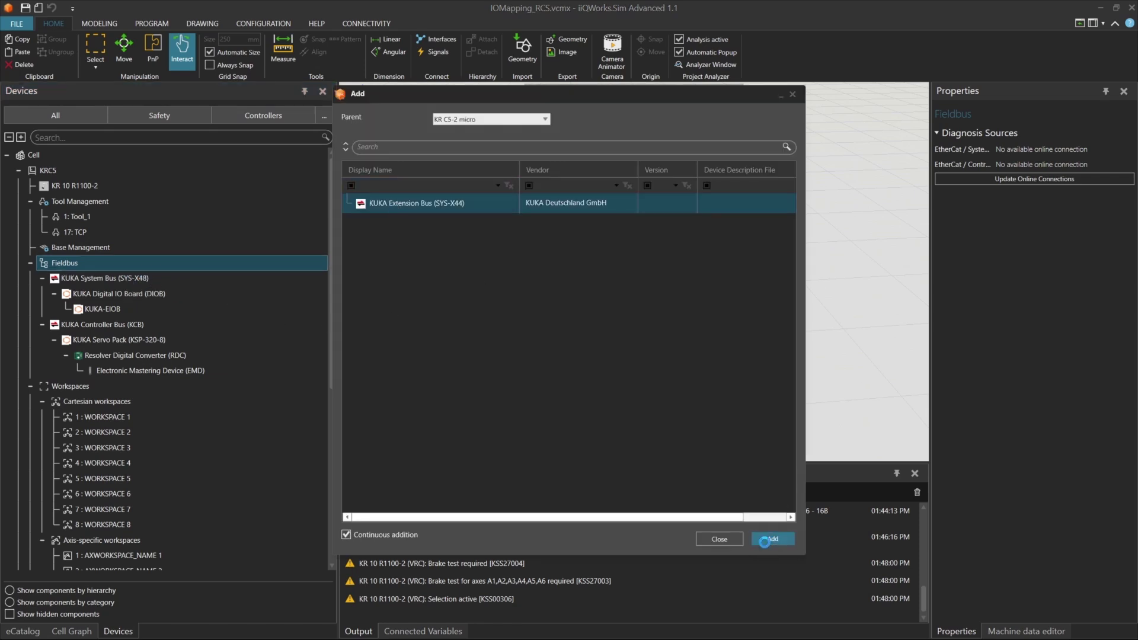
left_click(764, 543)
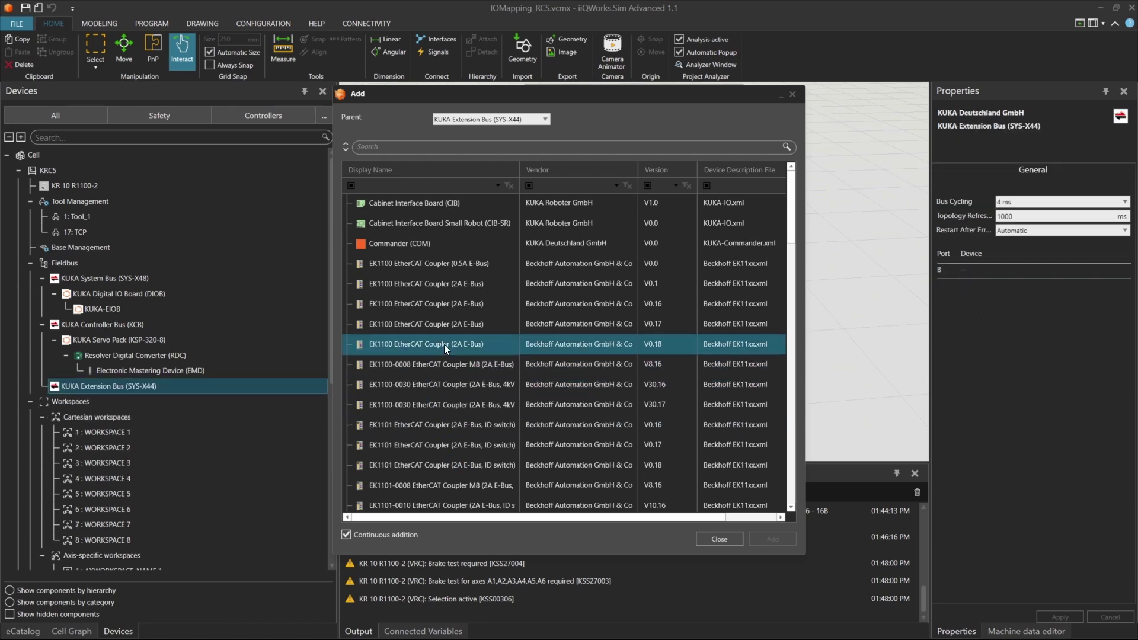
- Add an Input Output Board 16 - 16B (IOB-16-16B) beneath the extension bus
scroll(451, 343, "down", 4)
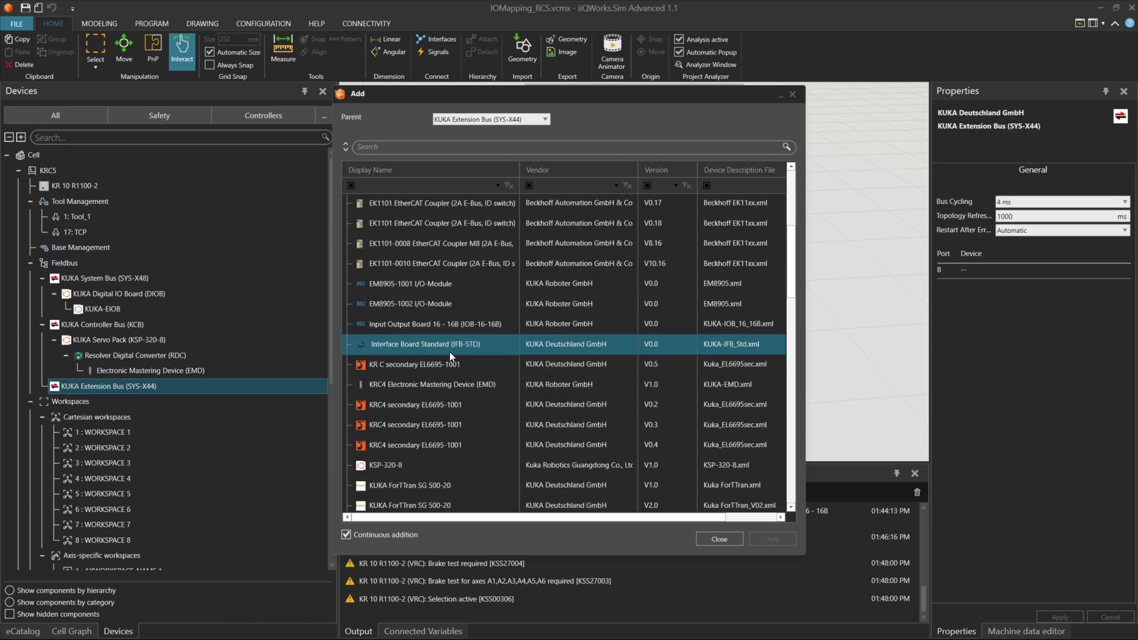
left_click(429, 323)
left_click(768, 540)
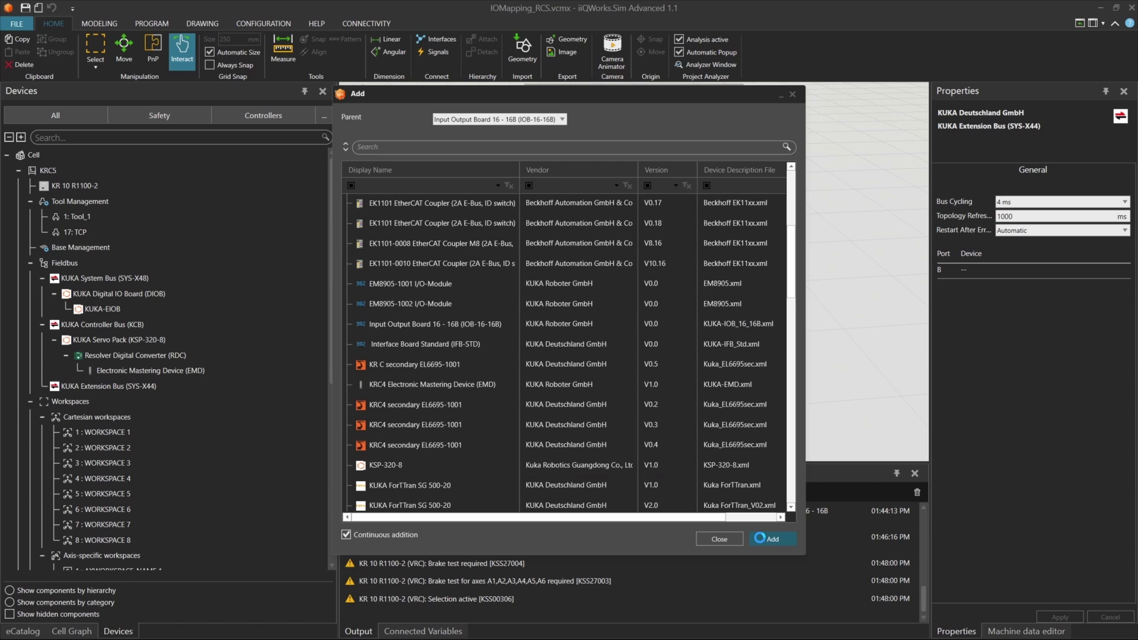
left_click(731, 539)
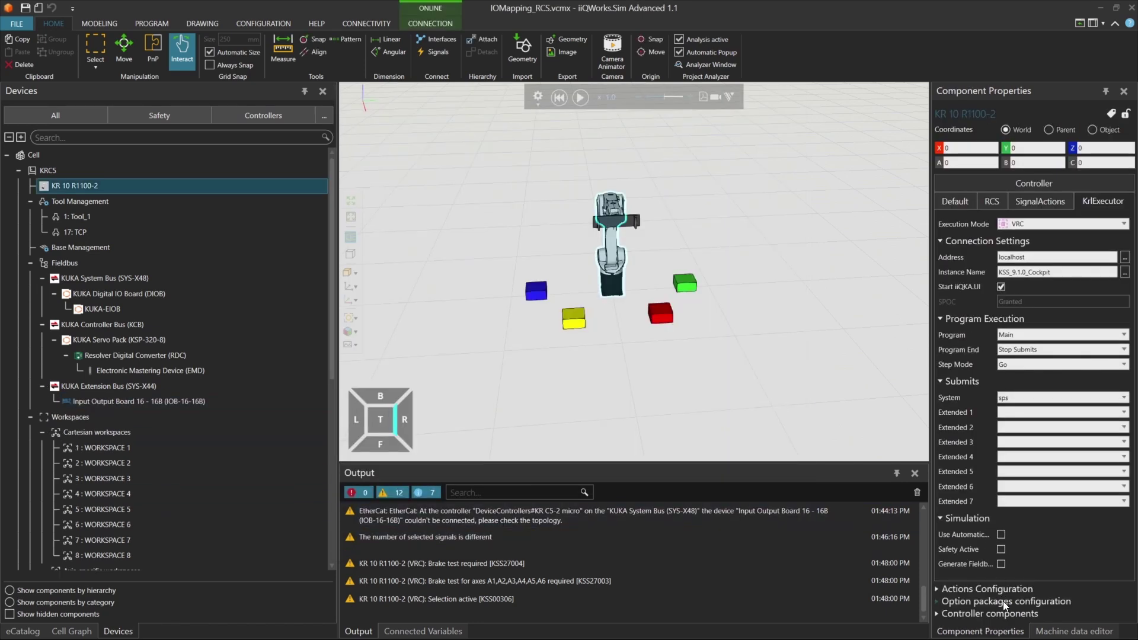
- Assign the iiQKA.PROFINET MS option package to the KR 10 controller
left_click(1003, 601)
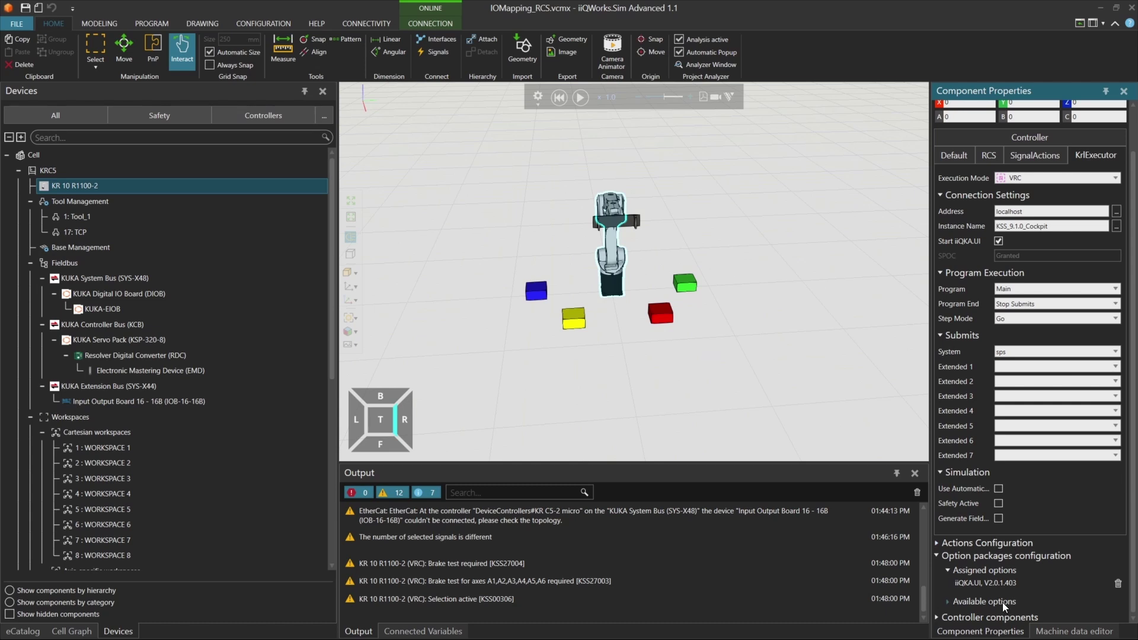
left_click(1002, 602)
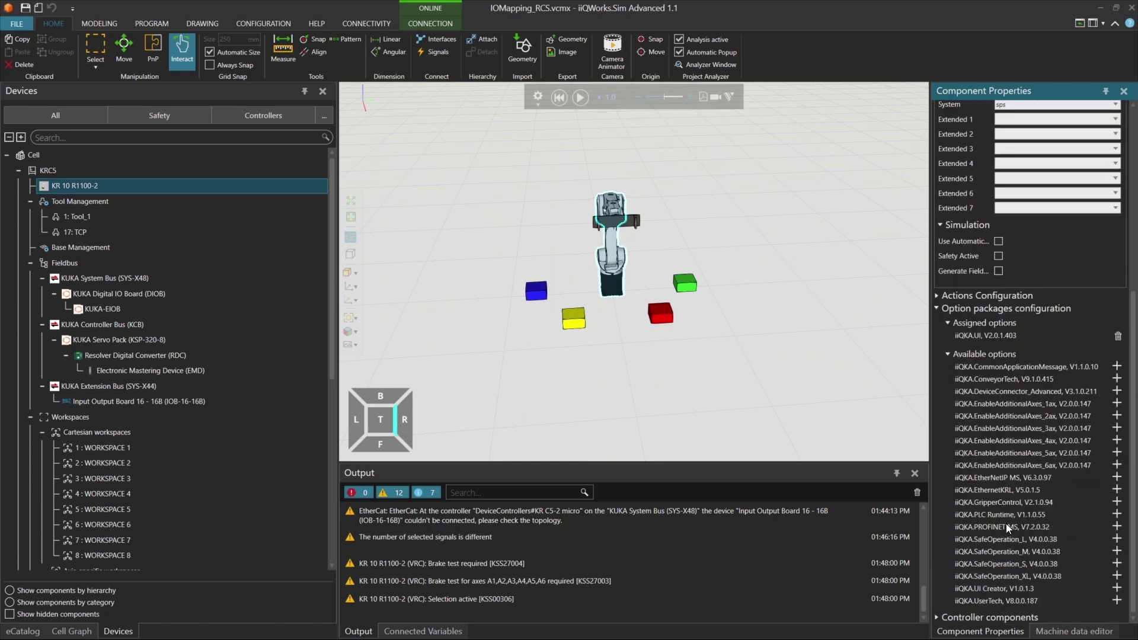
left_click(1117, 527)
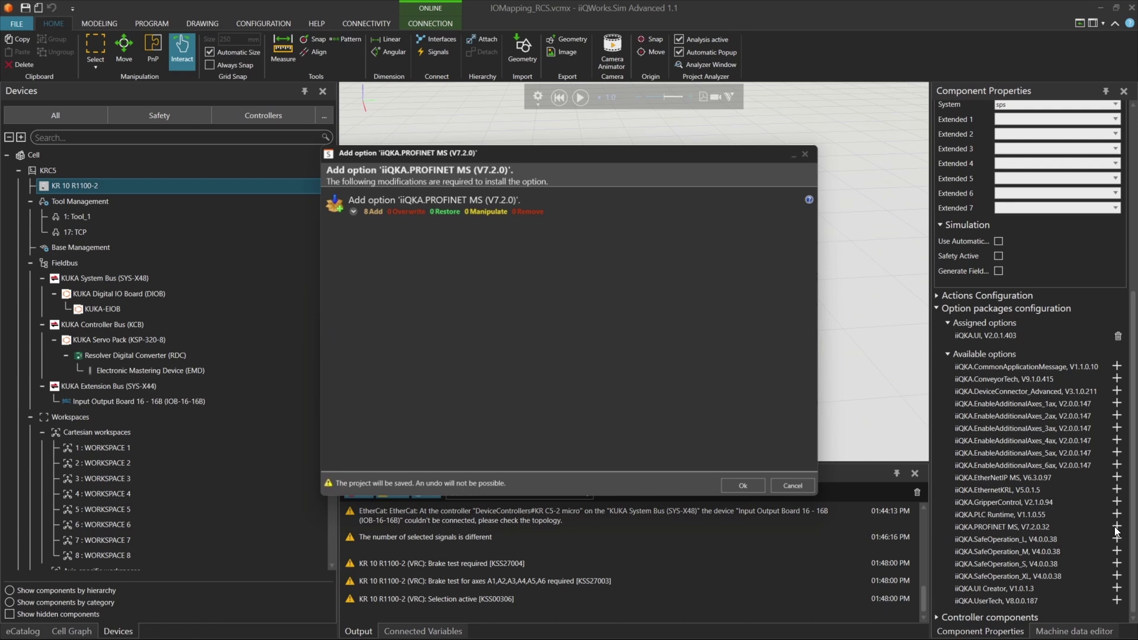
left_click(755, 489)
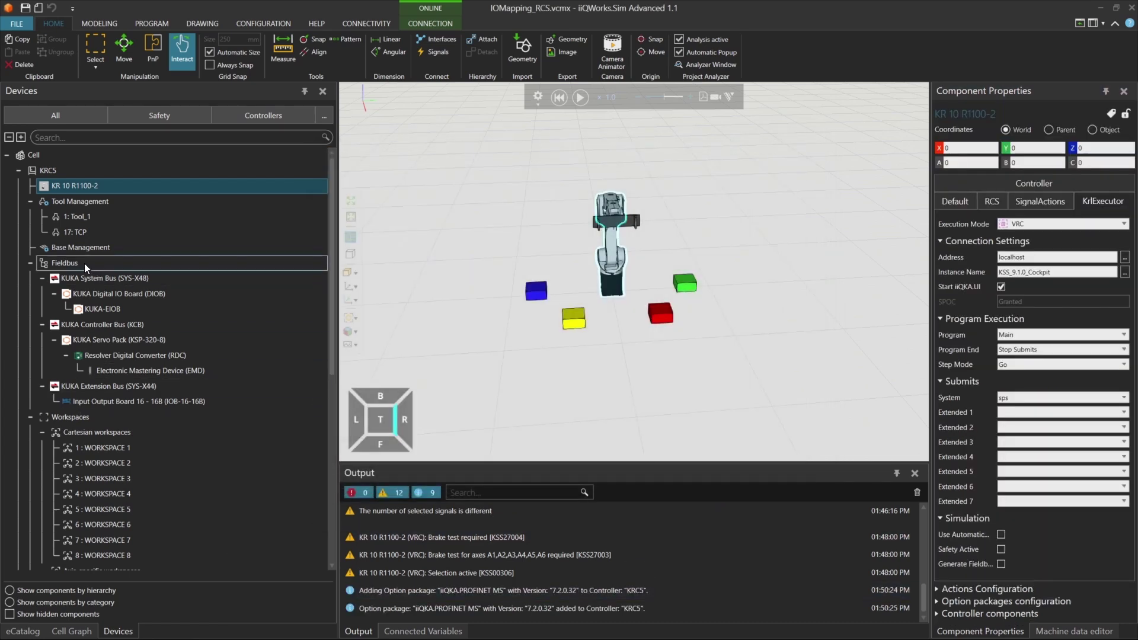
- Add a PROFINET device under the Fieldbus
right_click(84, 263)
left_click(112, 275)
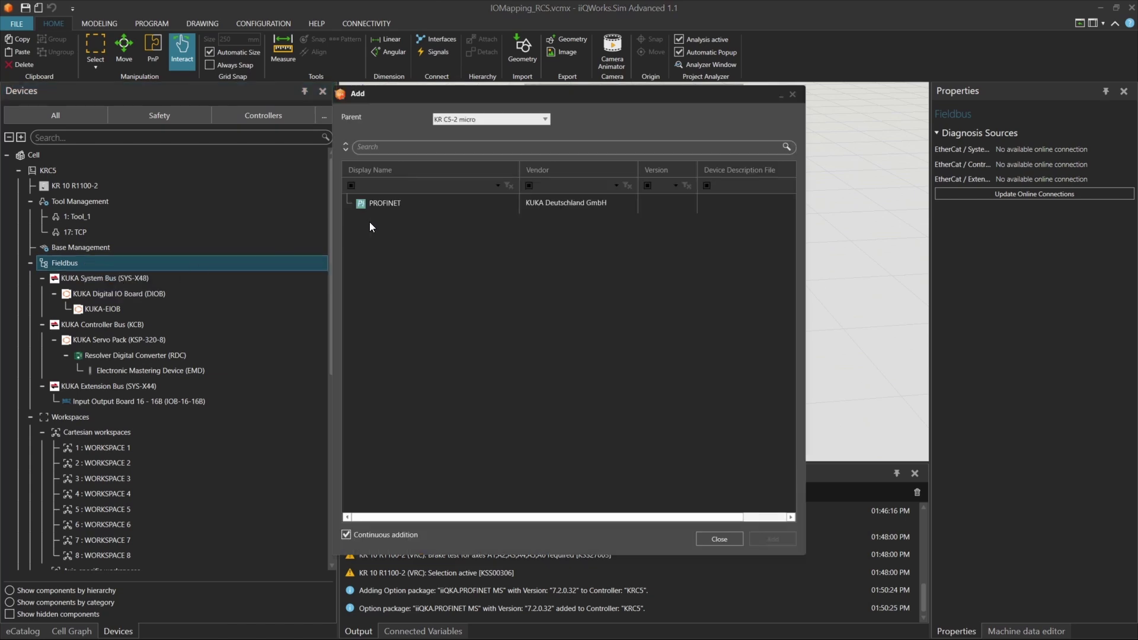
left_click(421, 203)
left_click(771, 538)
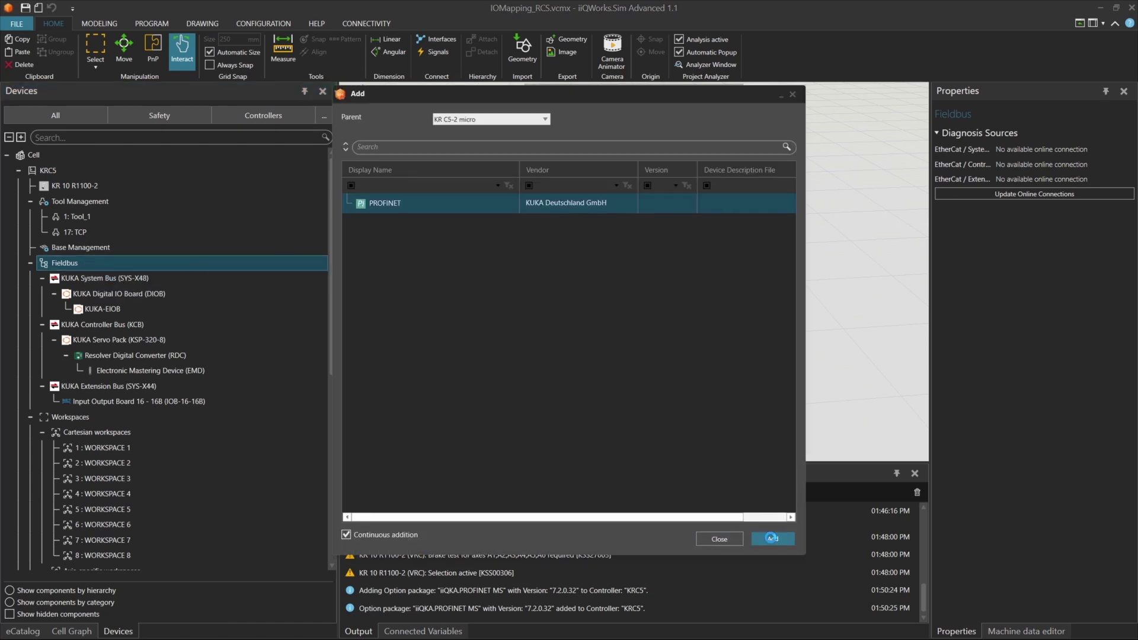
left_click(729, 539)
right_click(109, 306)
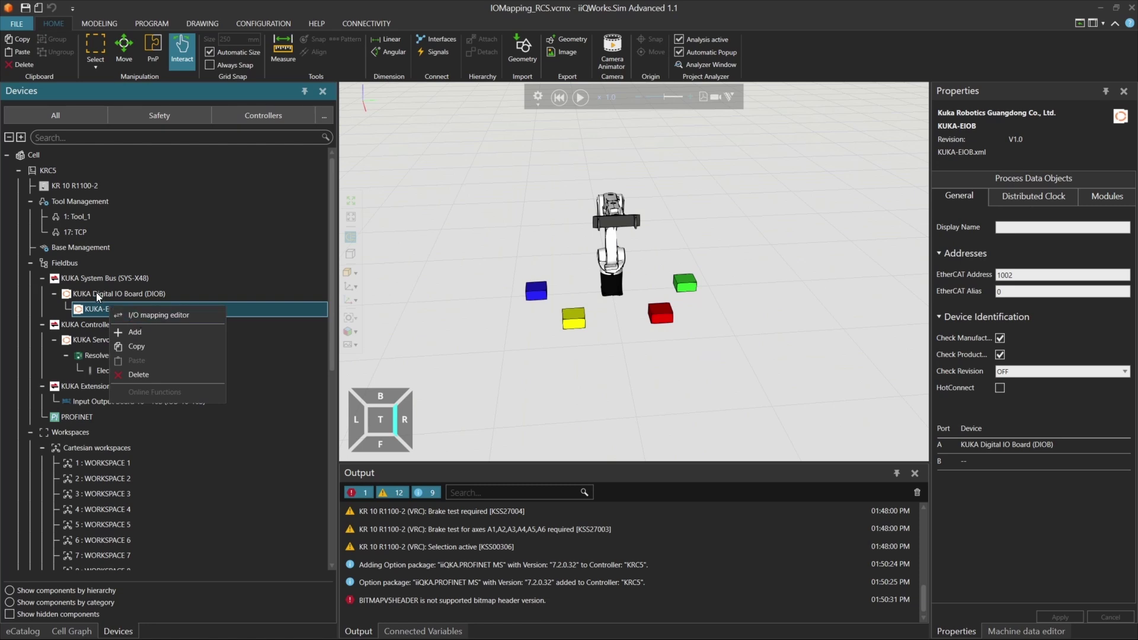
right_click(90, 275)
right_click(90, 275)
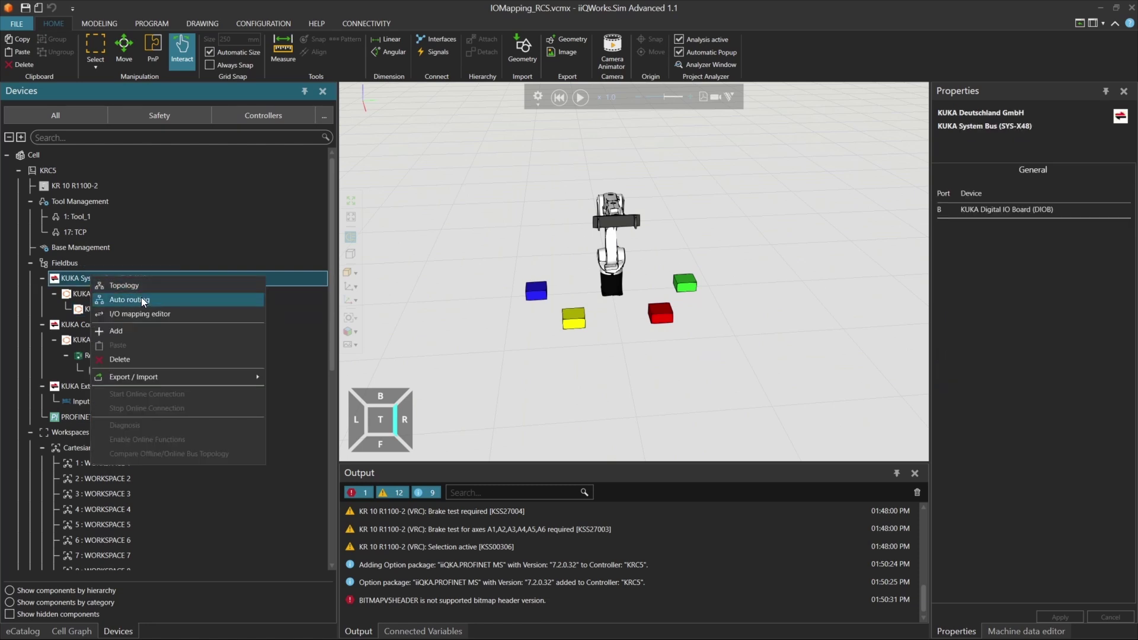
mouse_move(162, 377)
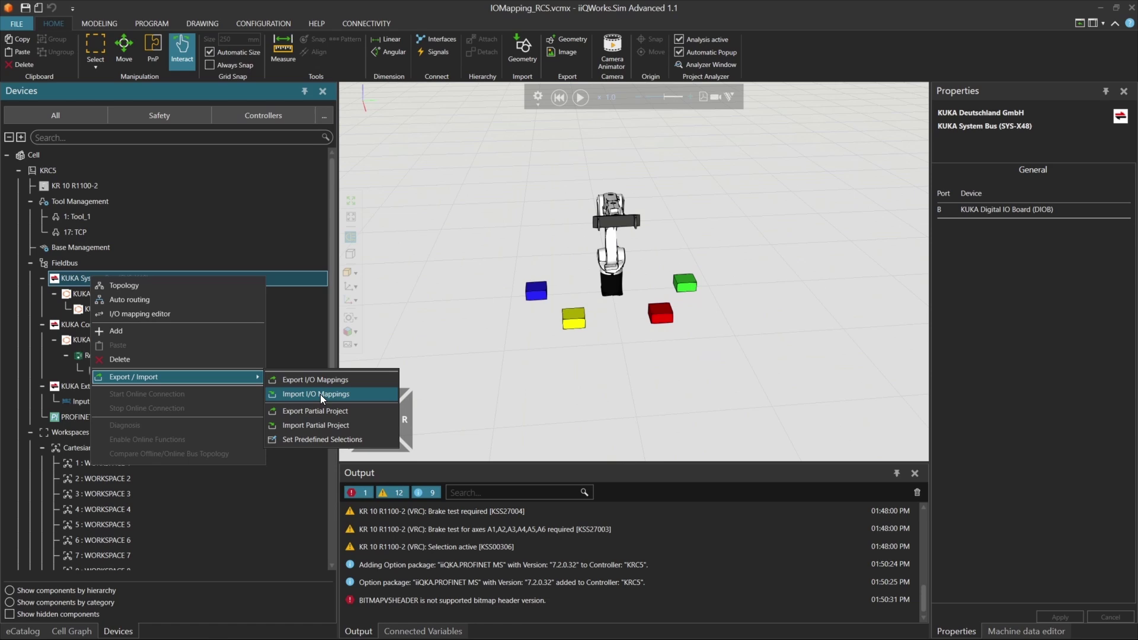
right_click(64, 263)
mouse_move(101, 291)
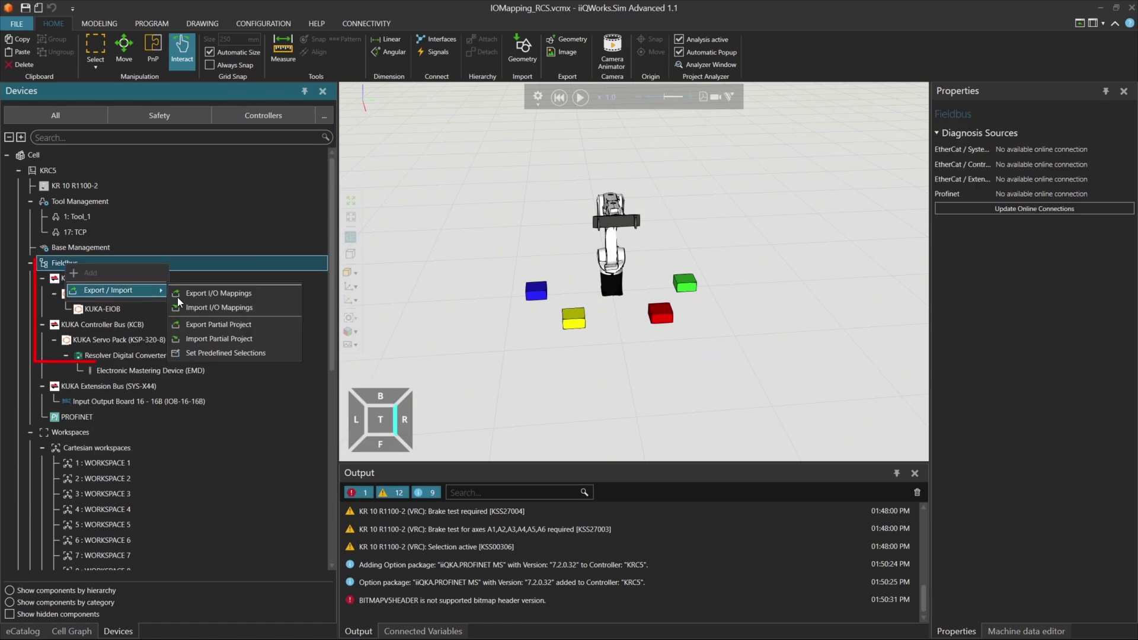
left_click(213, 326)
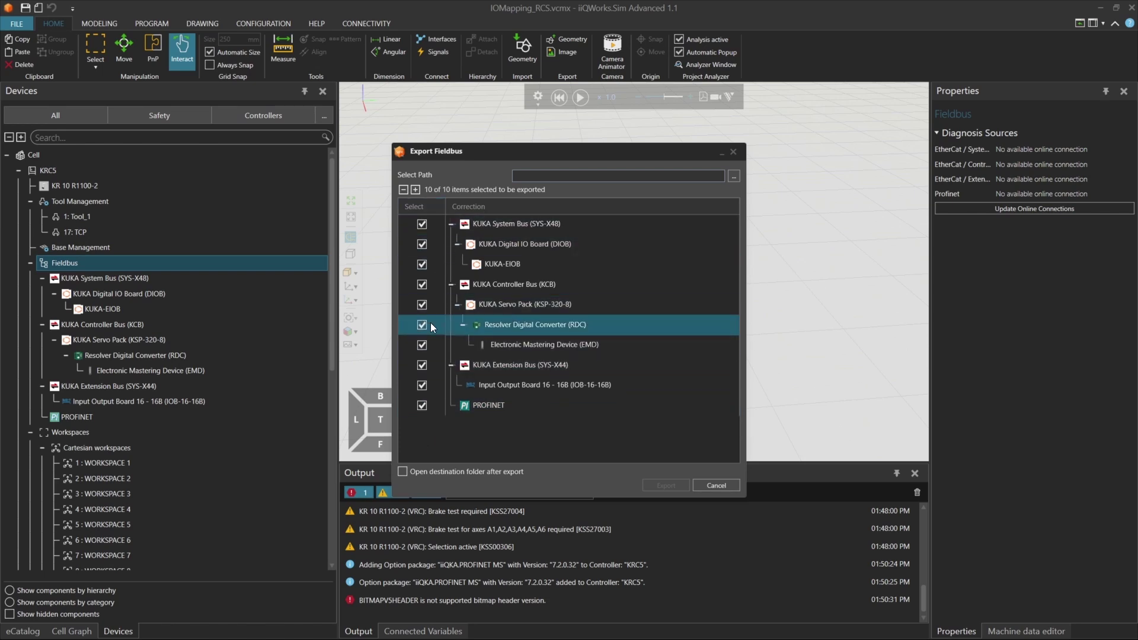
left_click(418, 364)
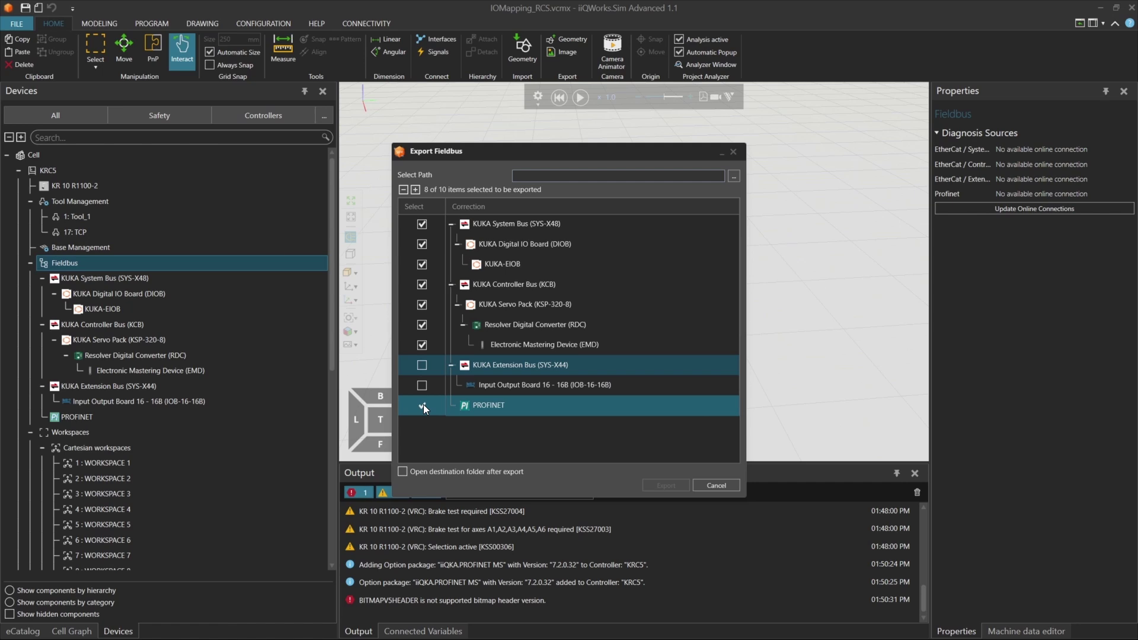
left_click(422, 365)
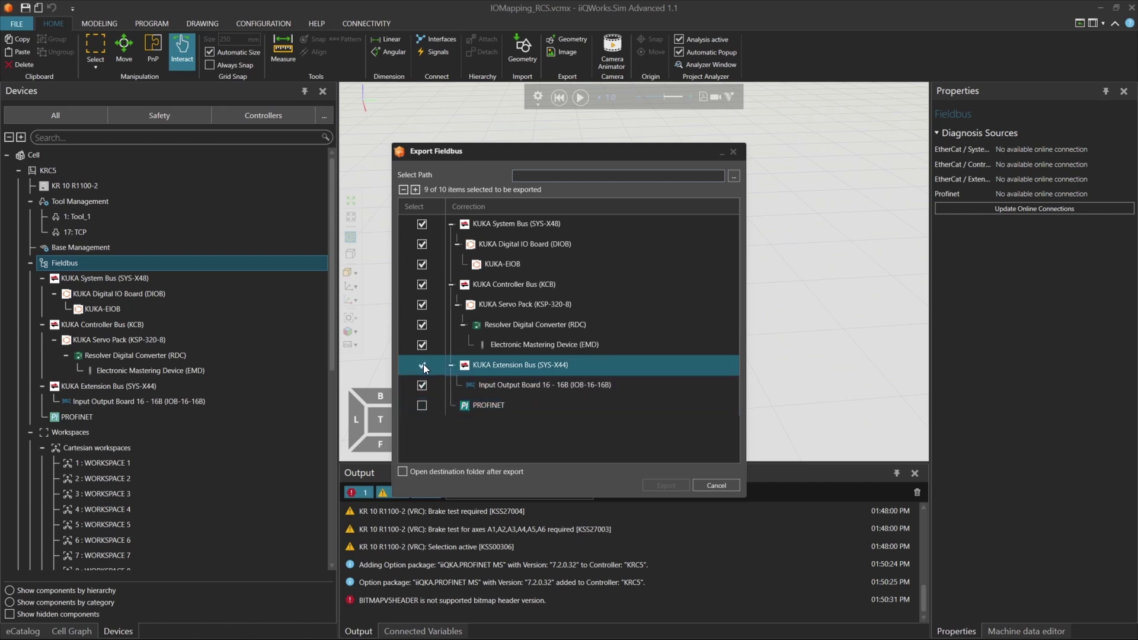
left_click(424, 285)
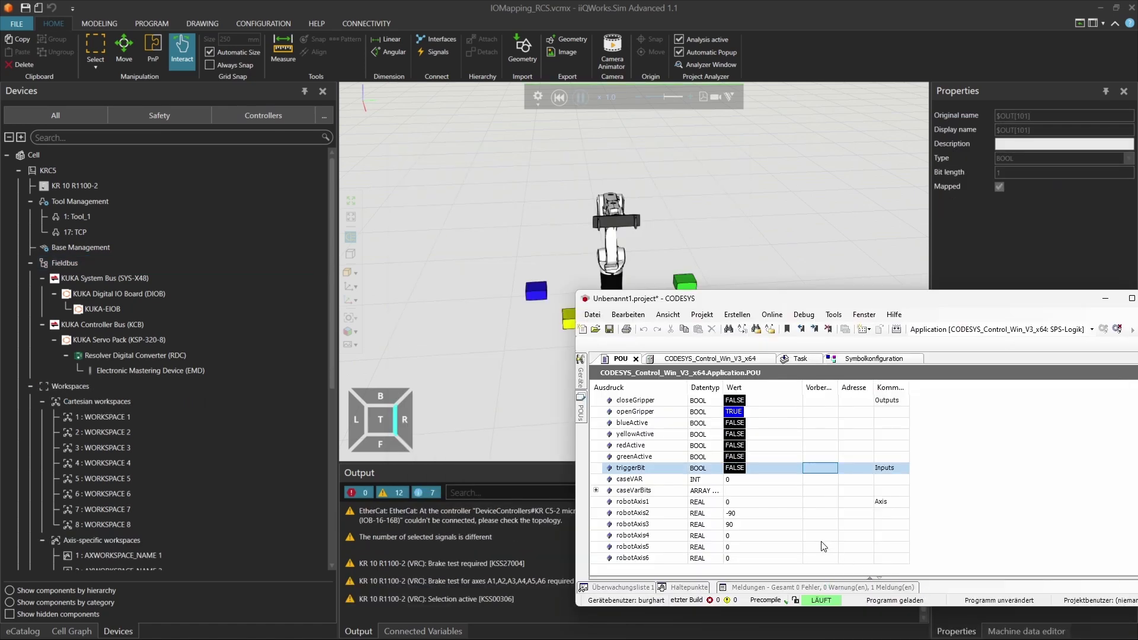
- Write caseVAR 10 and triggerBit TRUE to the running application
left_click(775, 483)
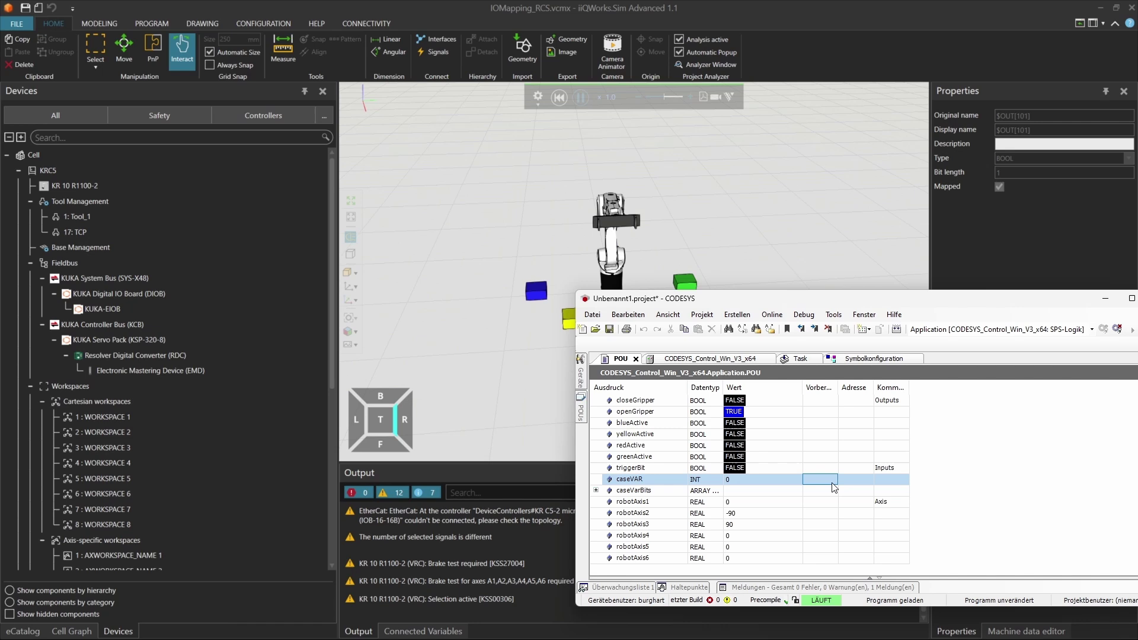
left_click(832, 481)
type("10")
left_click(816, 461)
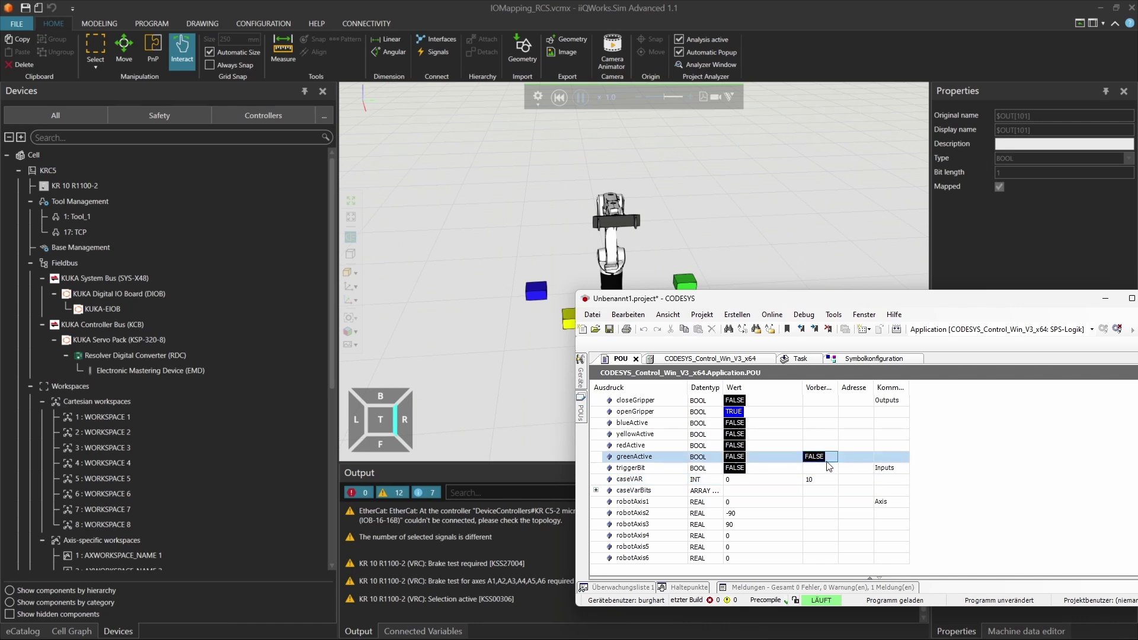
left_click(828, 468)
right_click(830, 473)
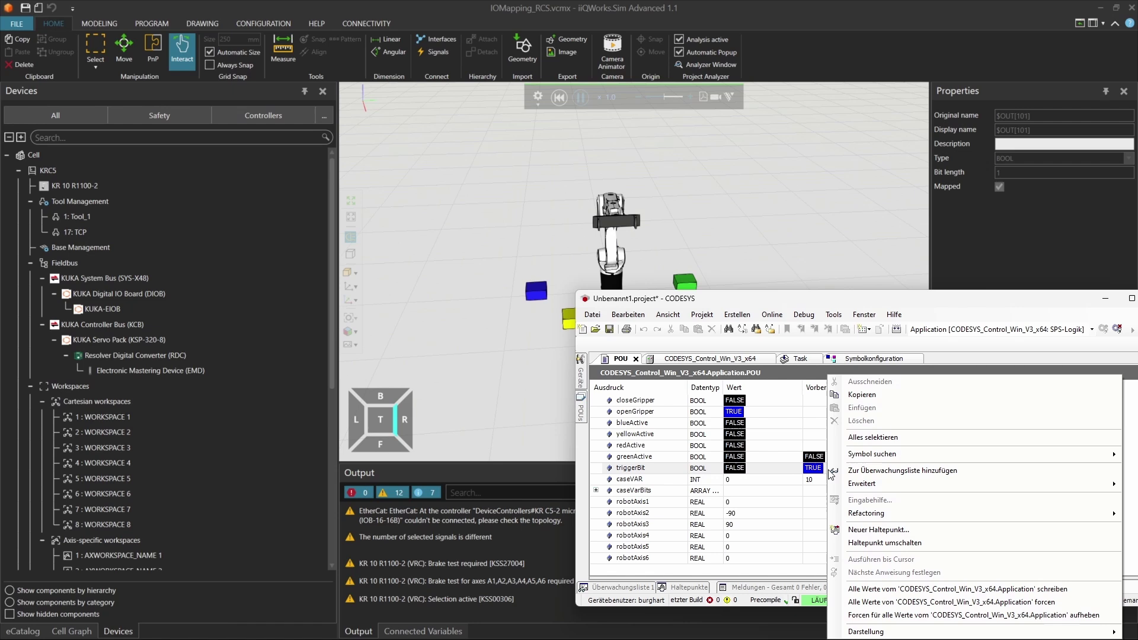
left_click(902, 592)
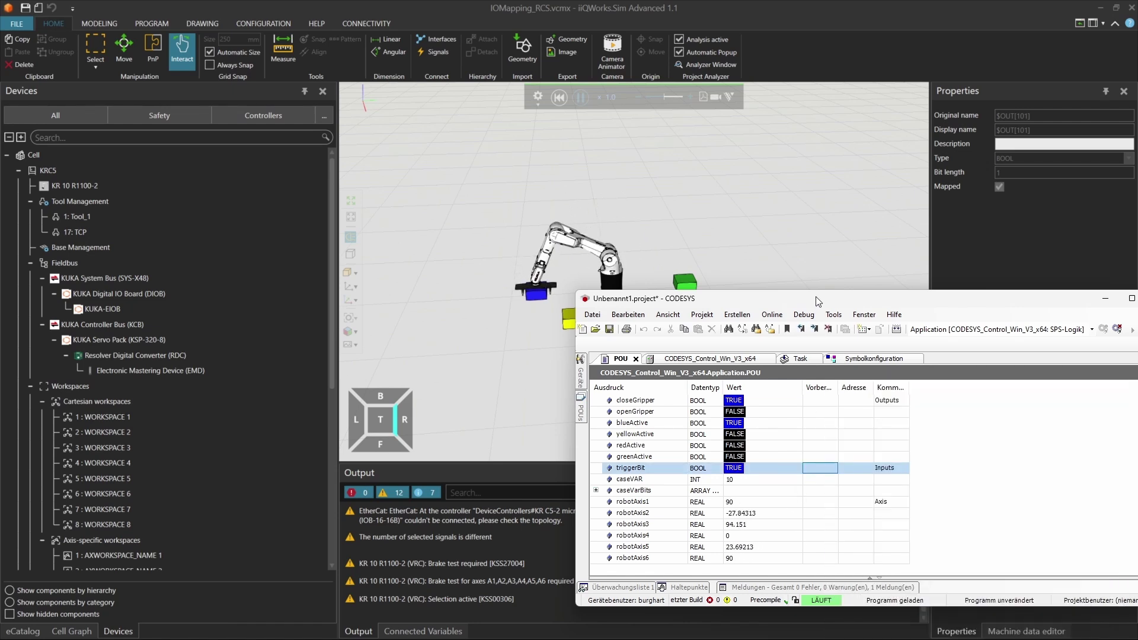
left_click_drag(815, 296, 844, 323)
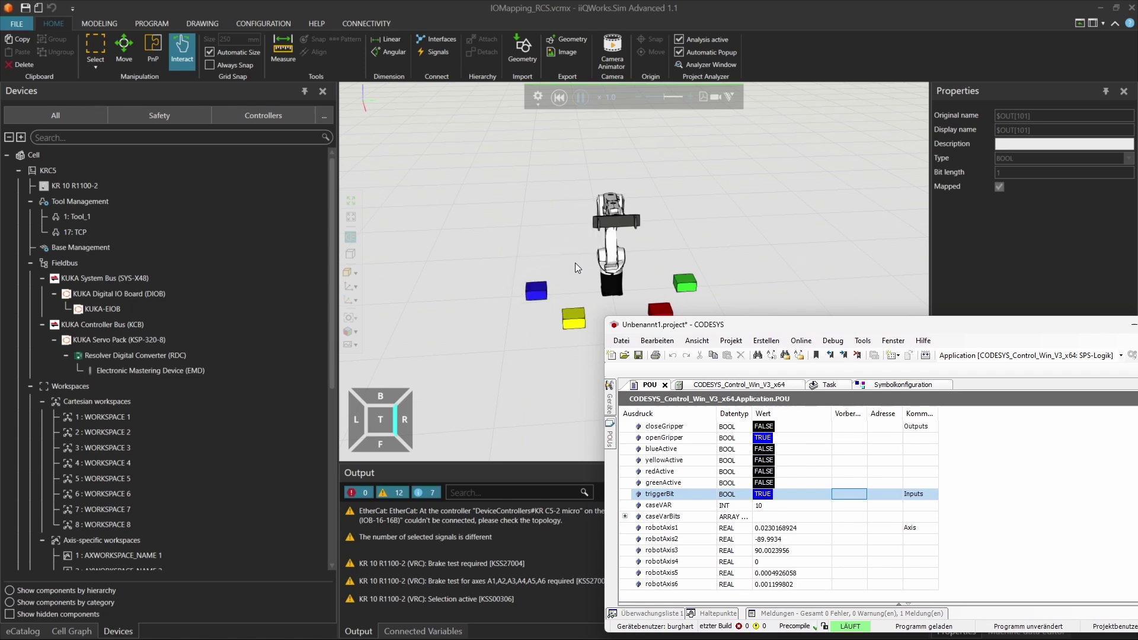
- After checking the cockpit inputs, write triggerBit back to FALSE
key("alt+Tab")
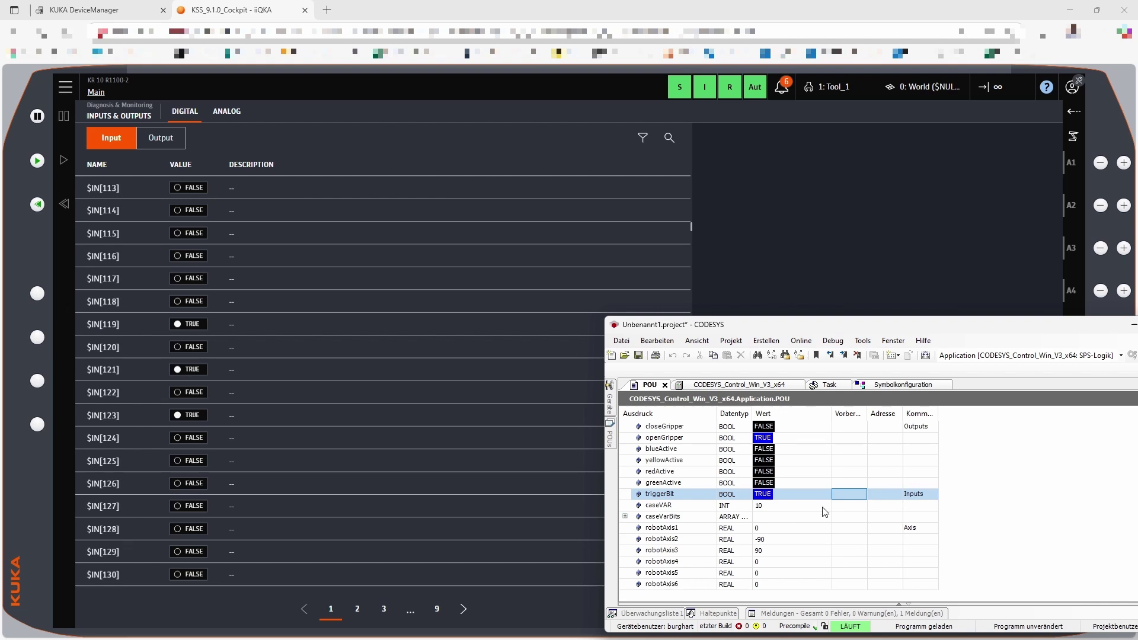
left_click(849, 495)
right_click(858, 498)
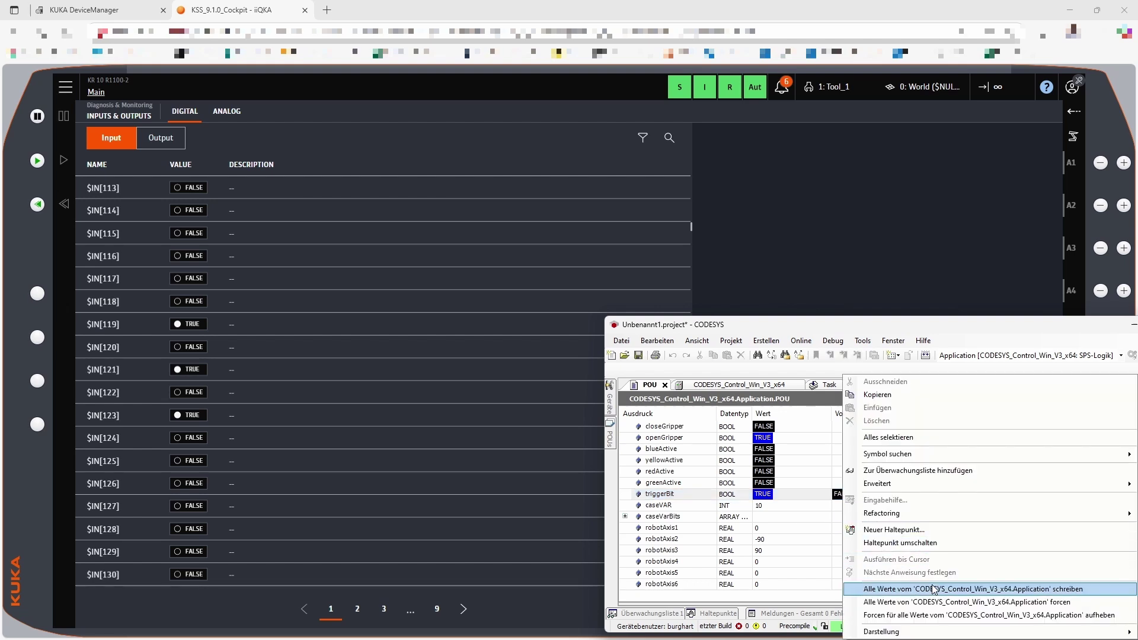
left_click(924, 584)
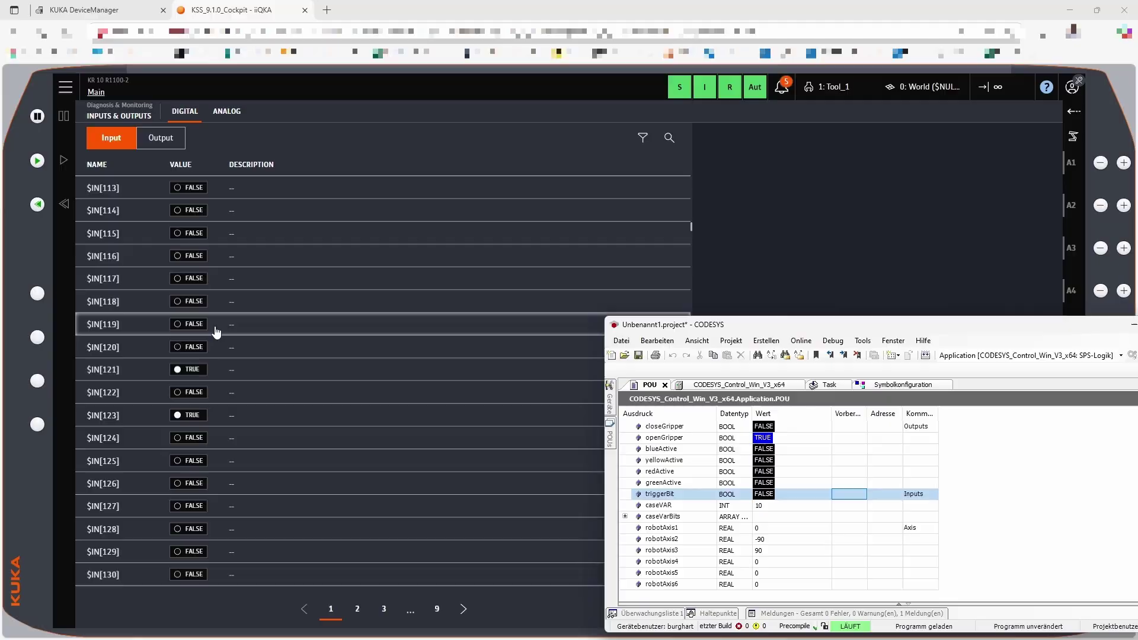